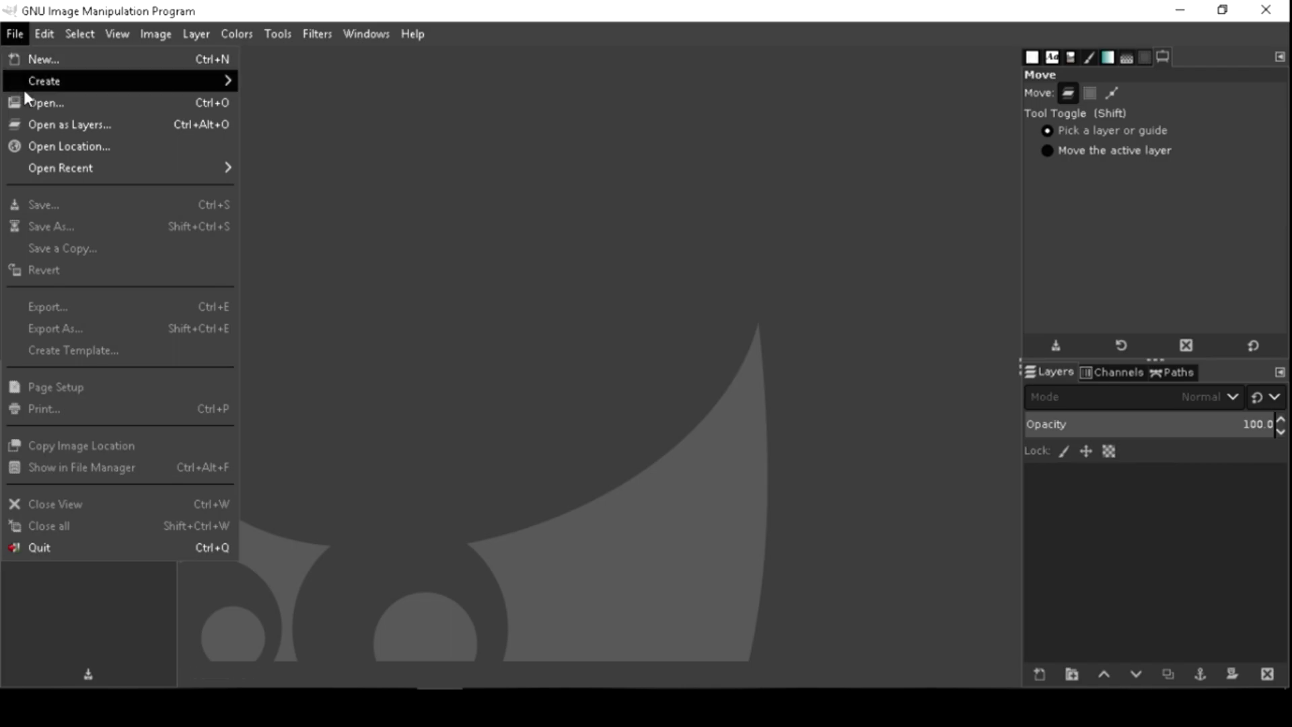
Step: Open the photo 20180818_190730.jpg from the collage folder as the background image
click(59, 102)
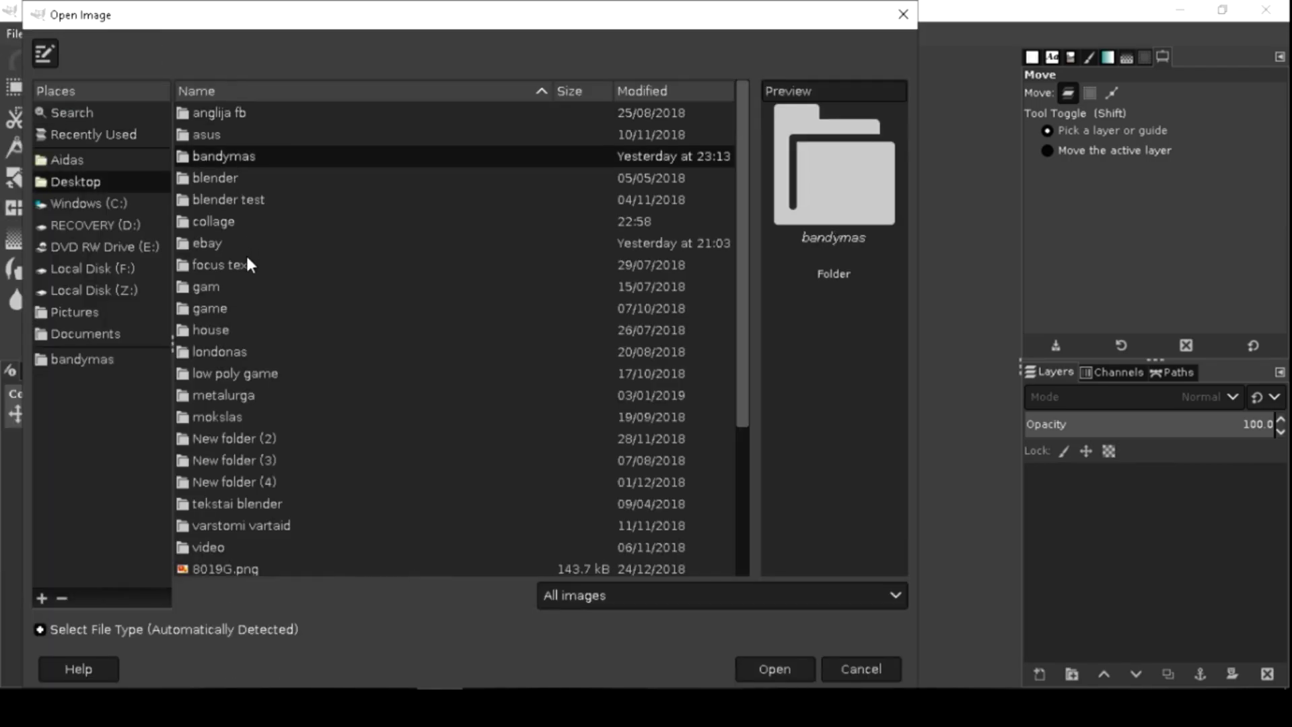
double_click(237, 217)
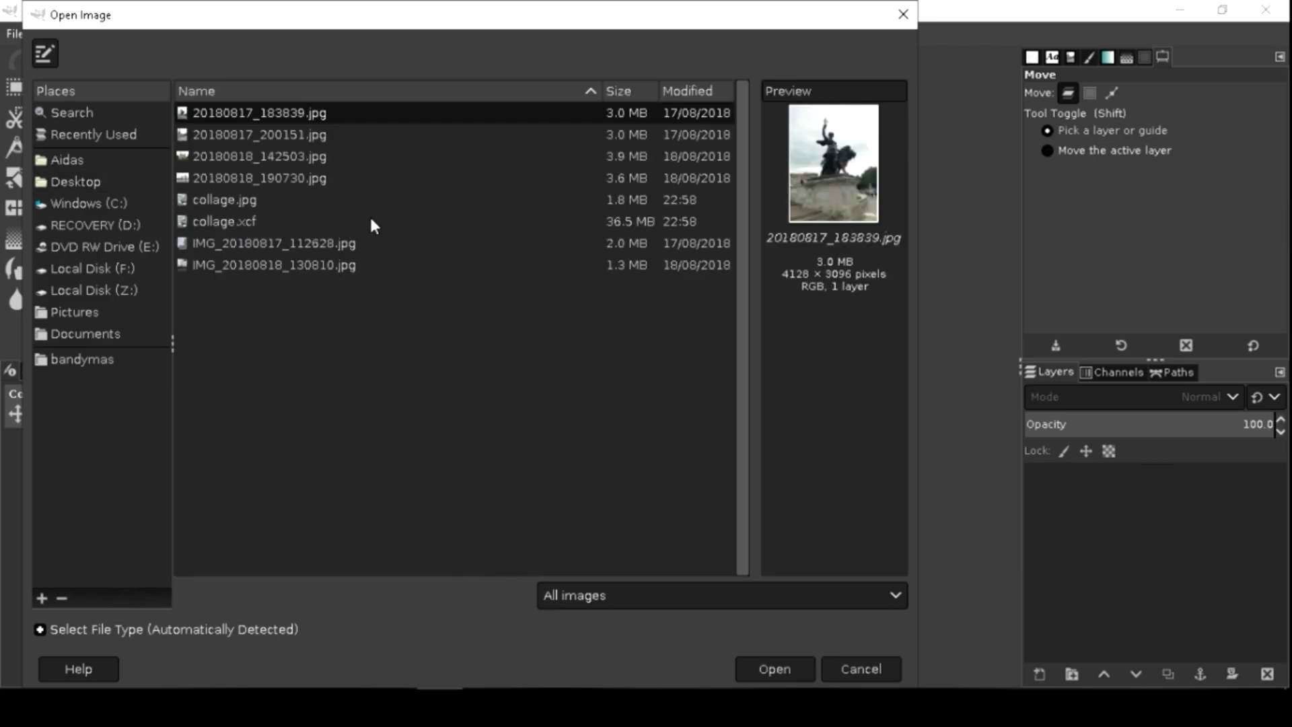
click(303, 135)
click(302, 156)
click(308, 179)
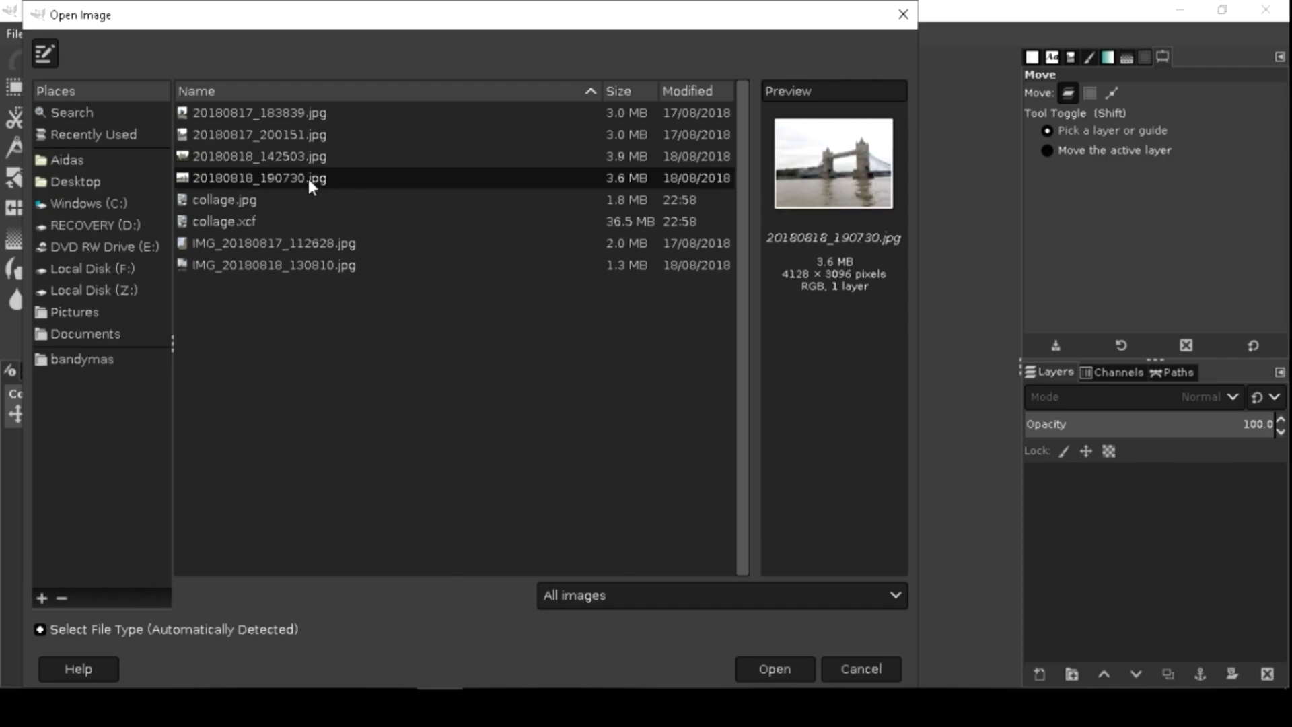
double_click(271, 183)
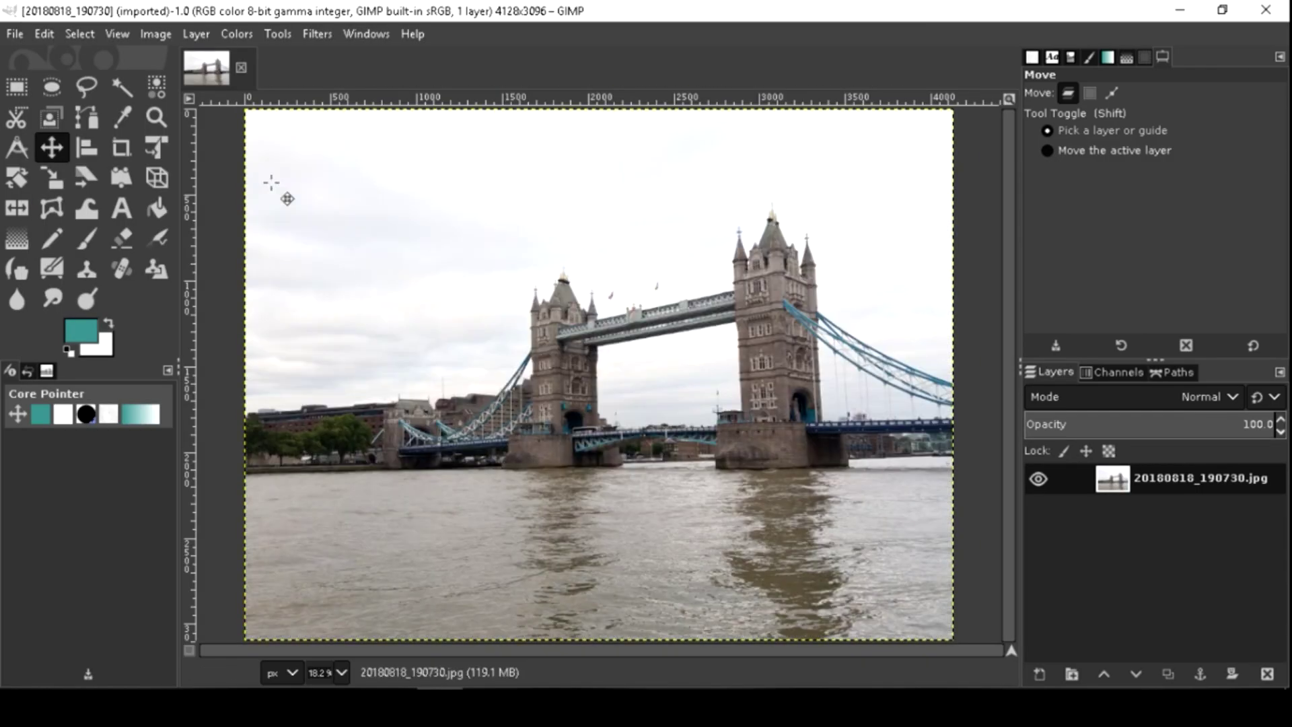
Step: Add 20180817_183839.jpg to the image as a new layer, rotated according to its Exif orientation
click(14, 34)
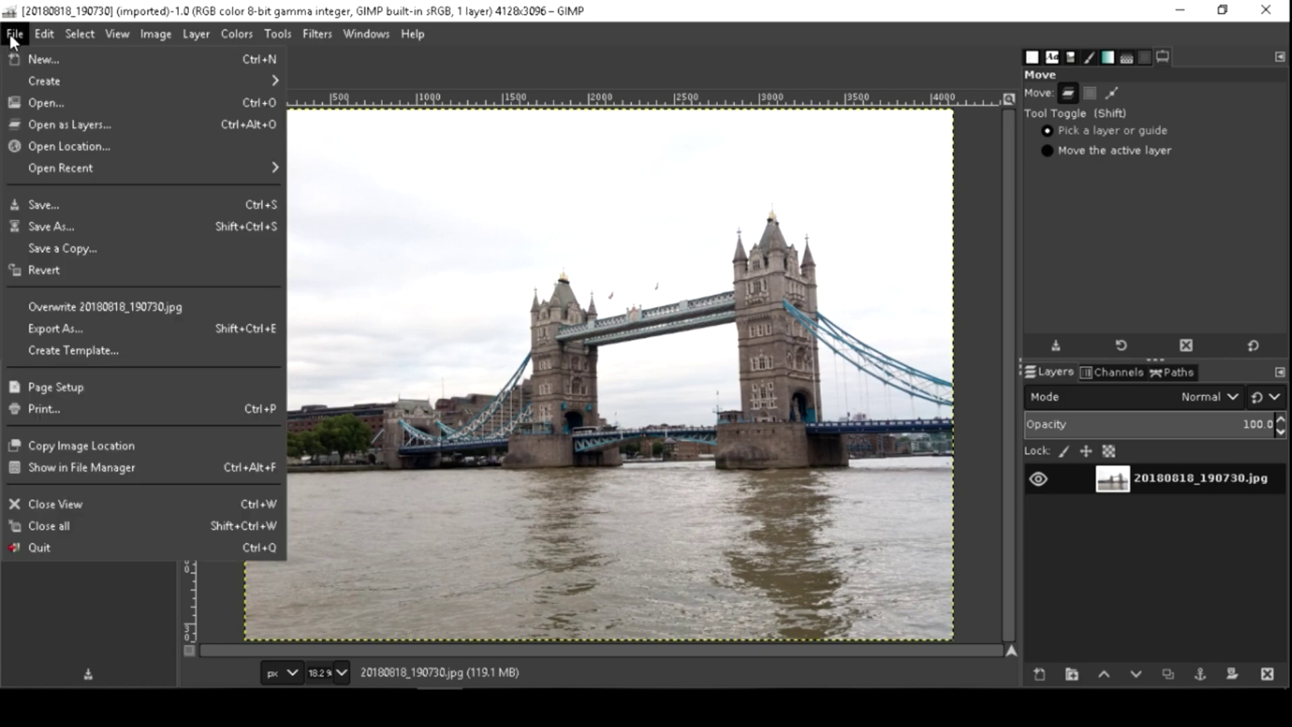
click(58, 118)
click(269, 114)
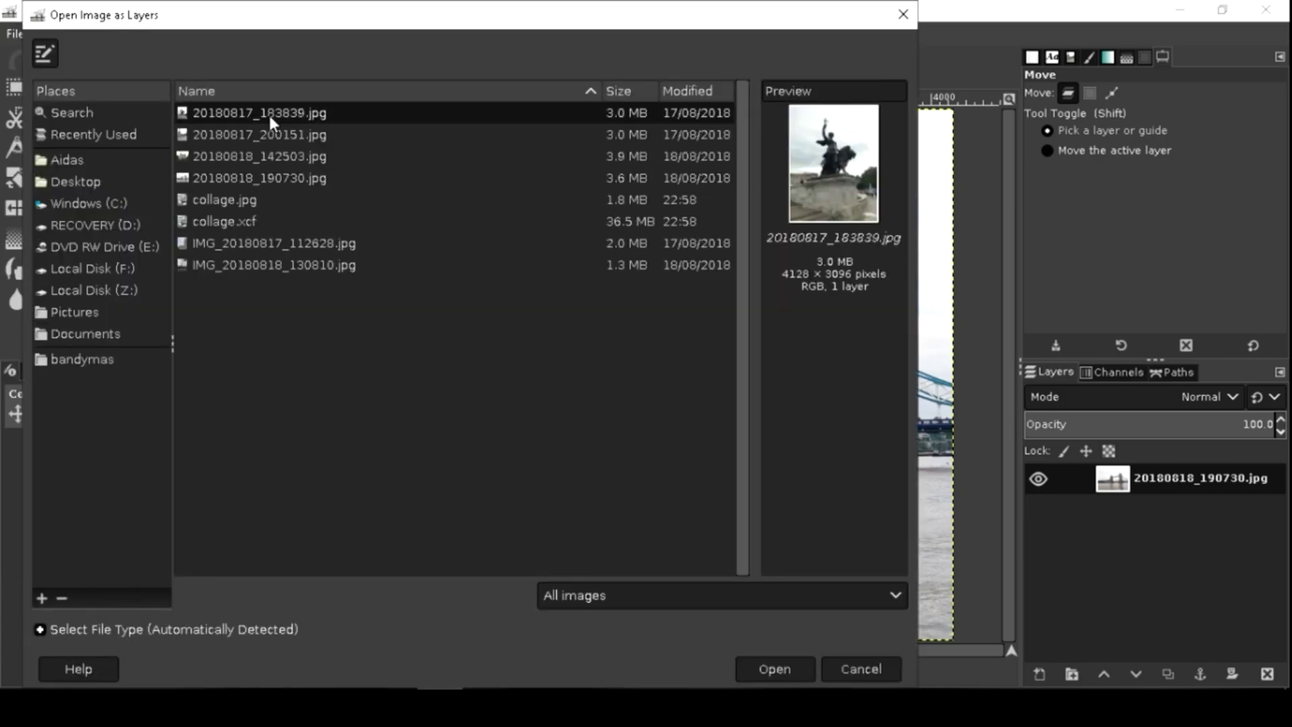
key(Return)
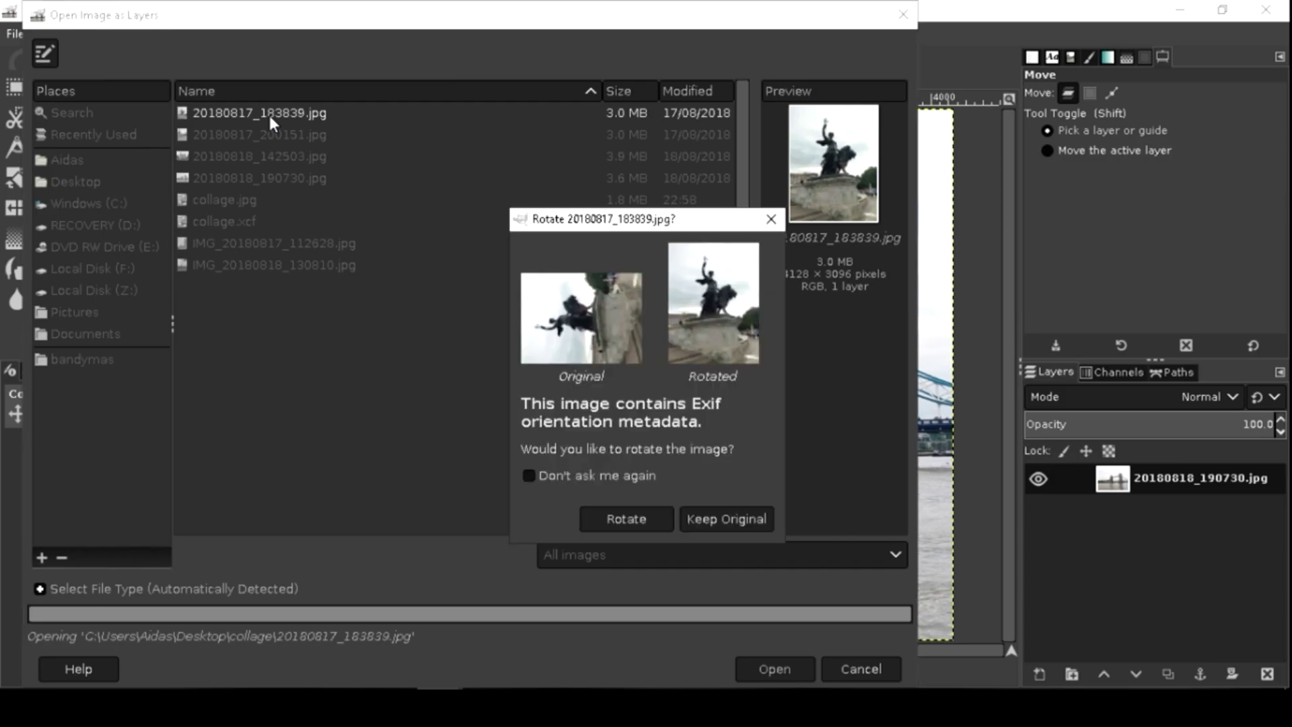
click(625, 518)
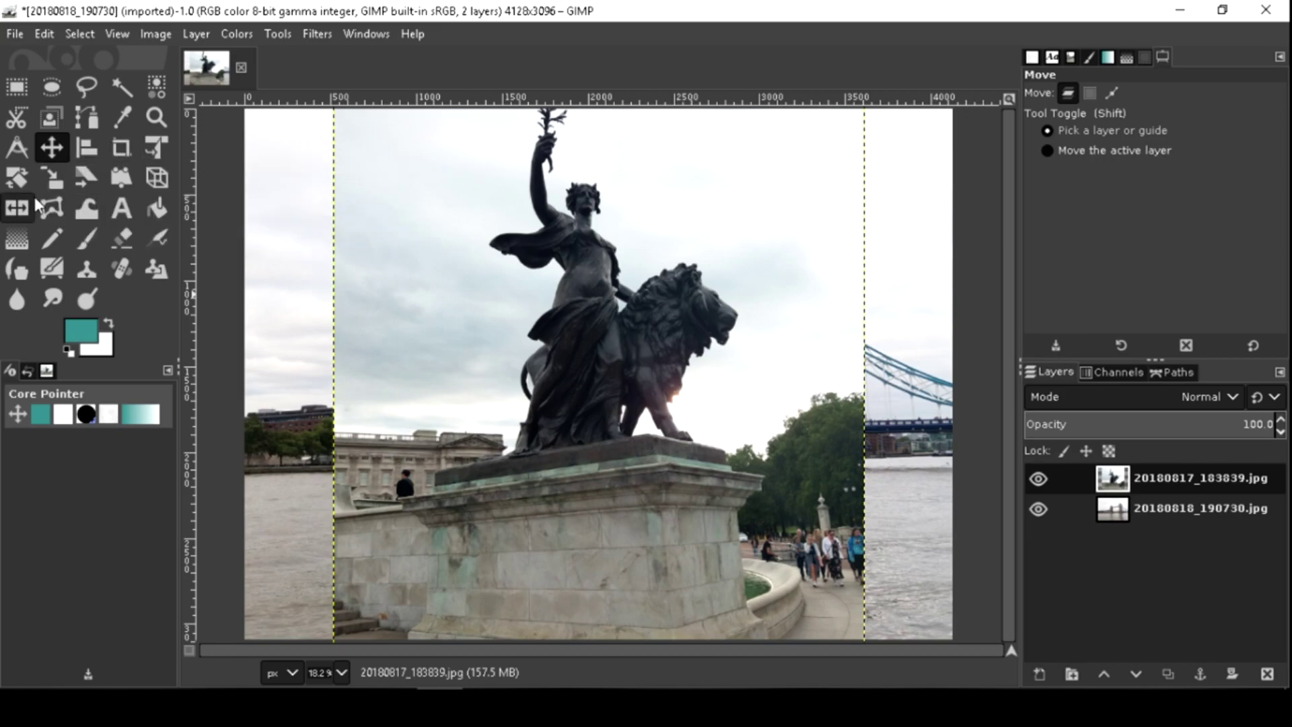
Step: Scale the statue layer proportionally to about a fifth of the background's width and move it into the photo's upper-left sky area
click(66, 175)
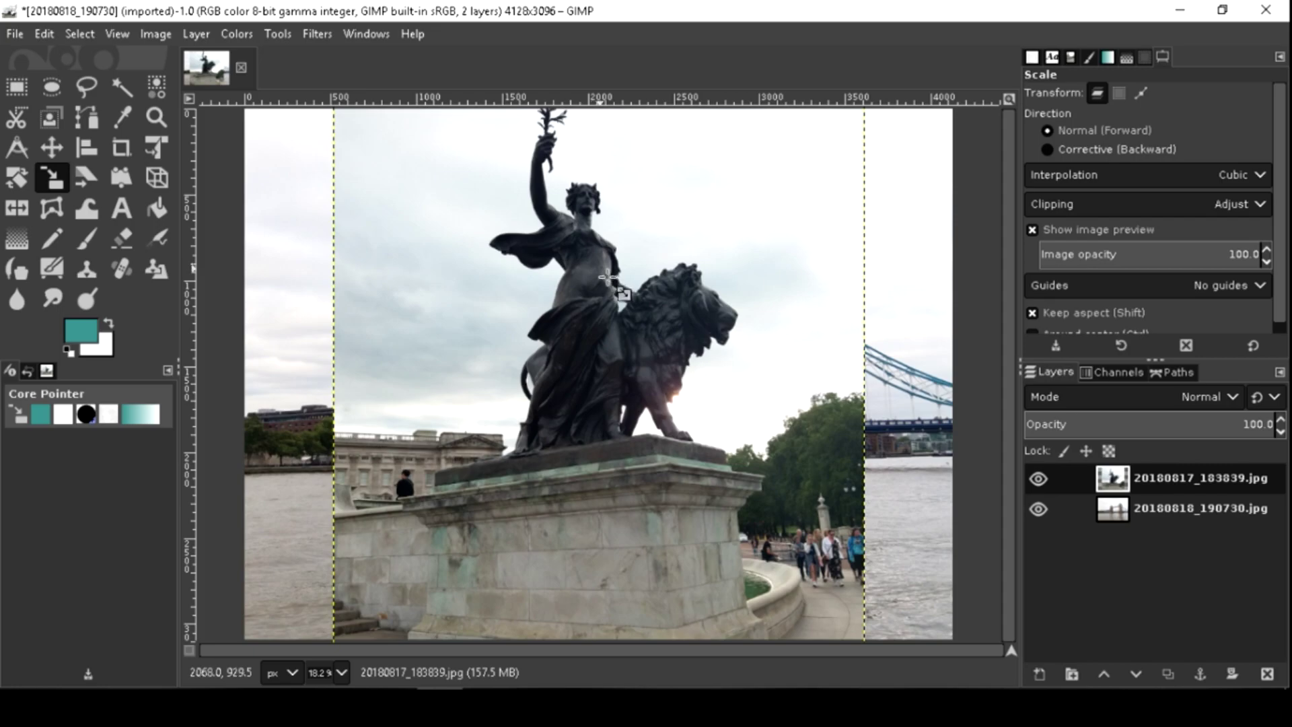
drag(851, 121, 525, 385)
click(341, 673)
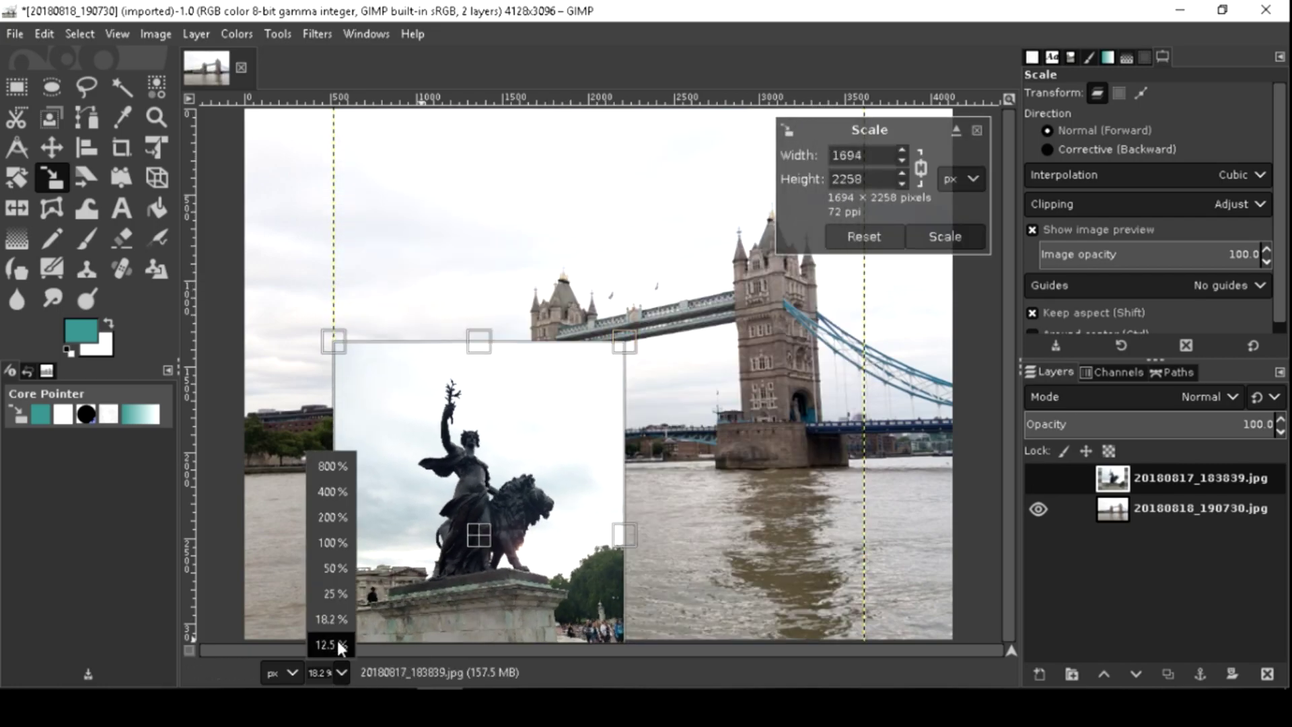
click(337, 636)
drag(633, 367, 480, 518)
click(47, 152)
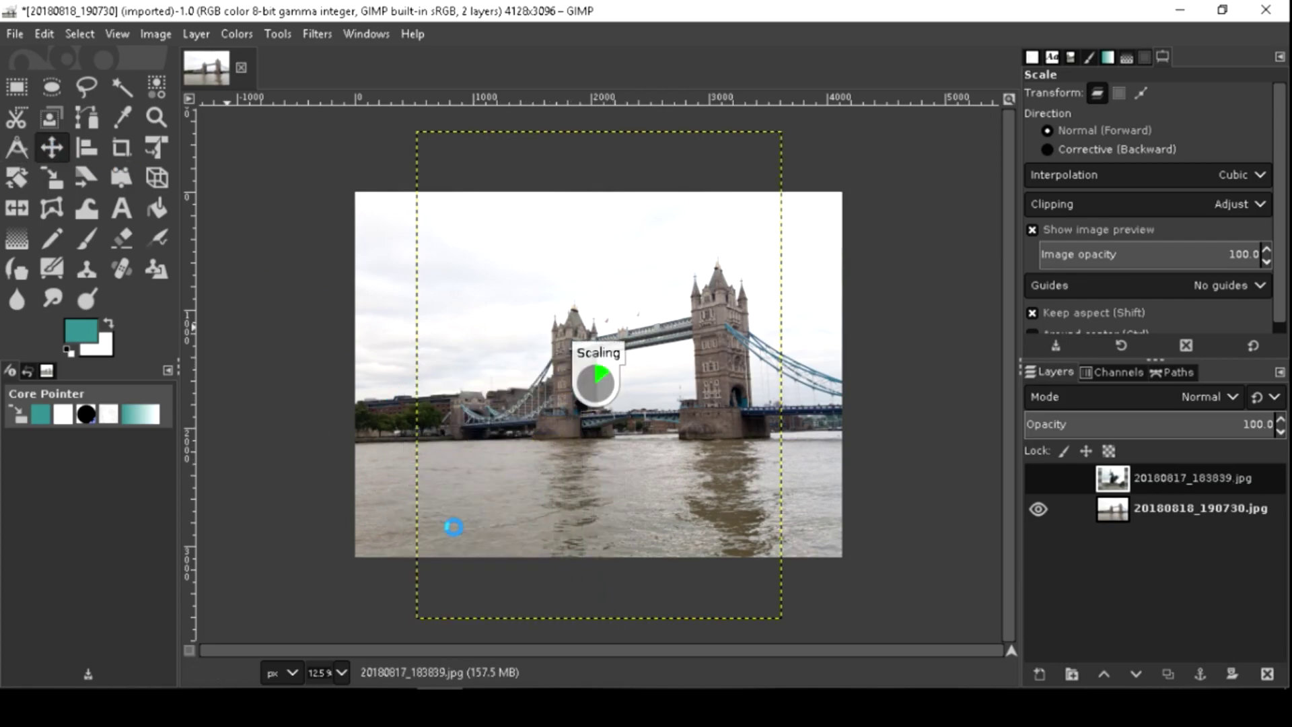
drag(487, 499, 455, 230)
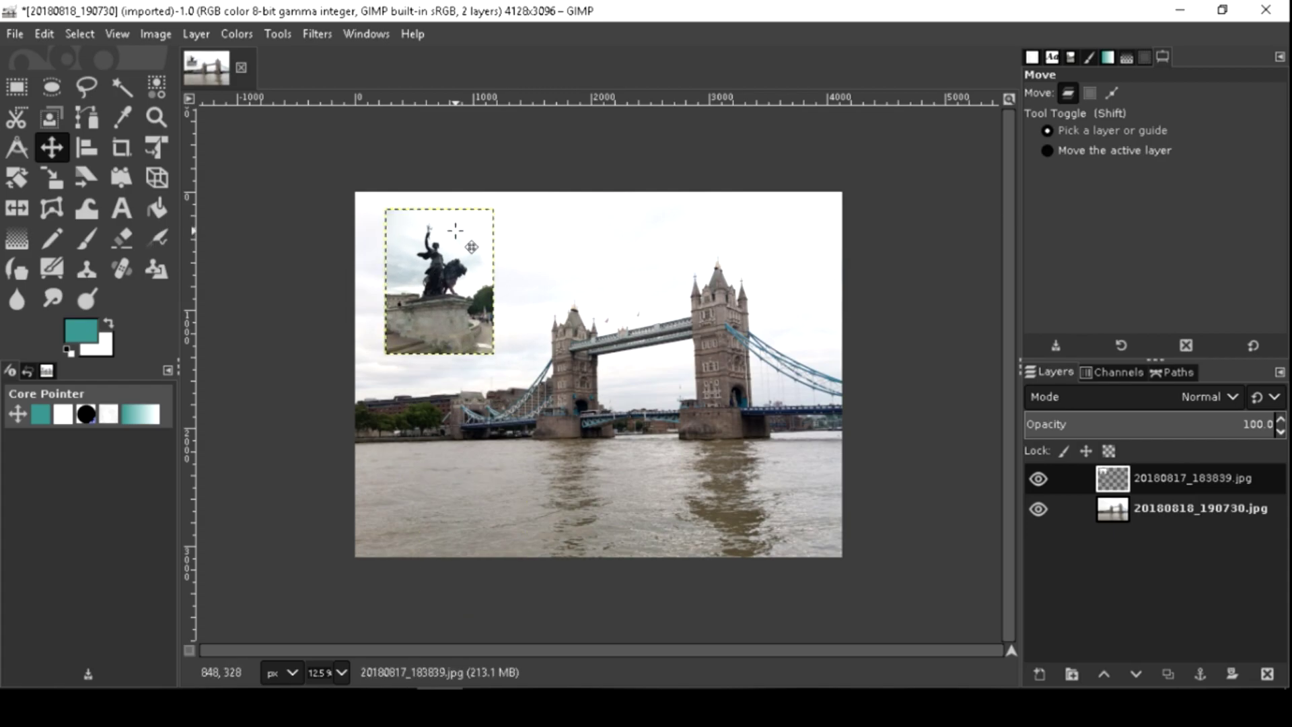
Step: Select the whole image and stroke the selection on the statue layer with a 60 px solid line in the foreground color
click(42, 33)
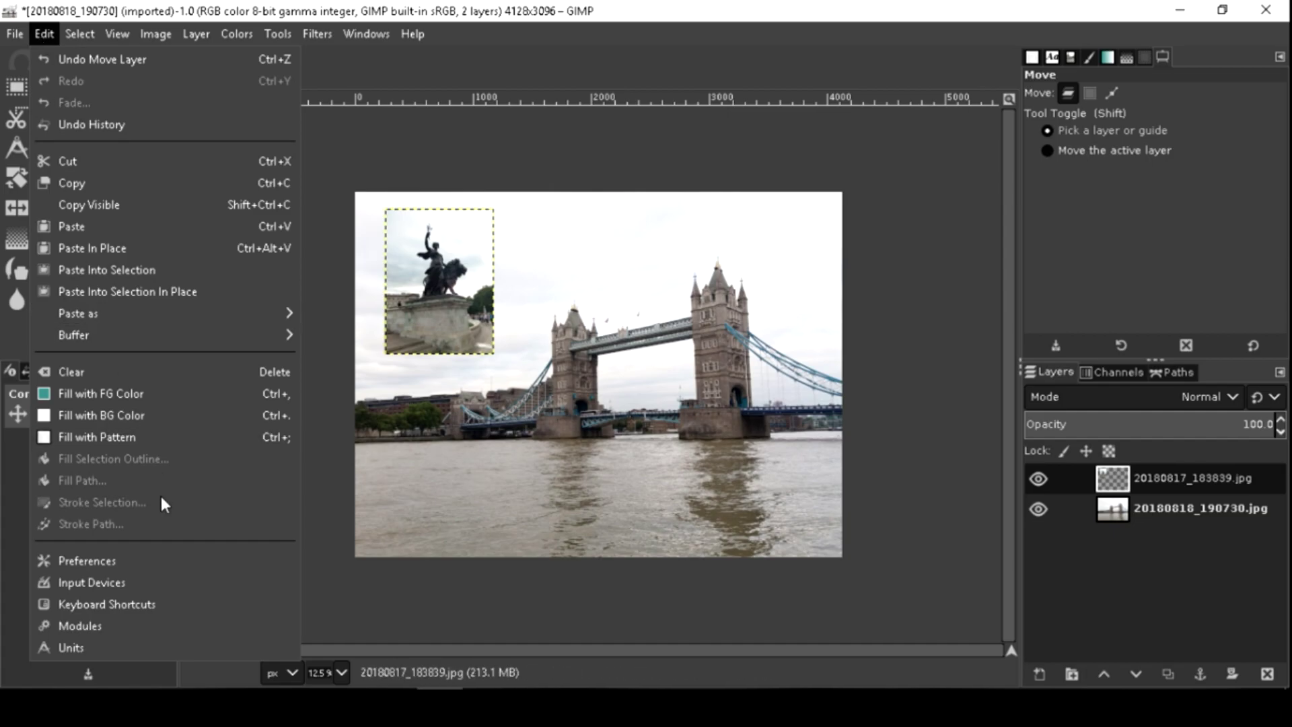
click(488, 249)
key(ctrl)
key(ctrl+a)
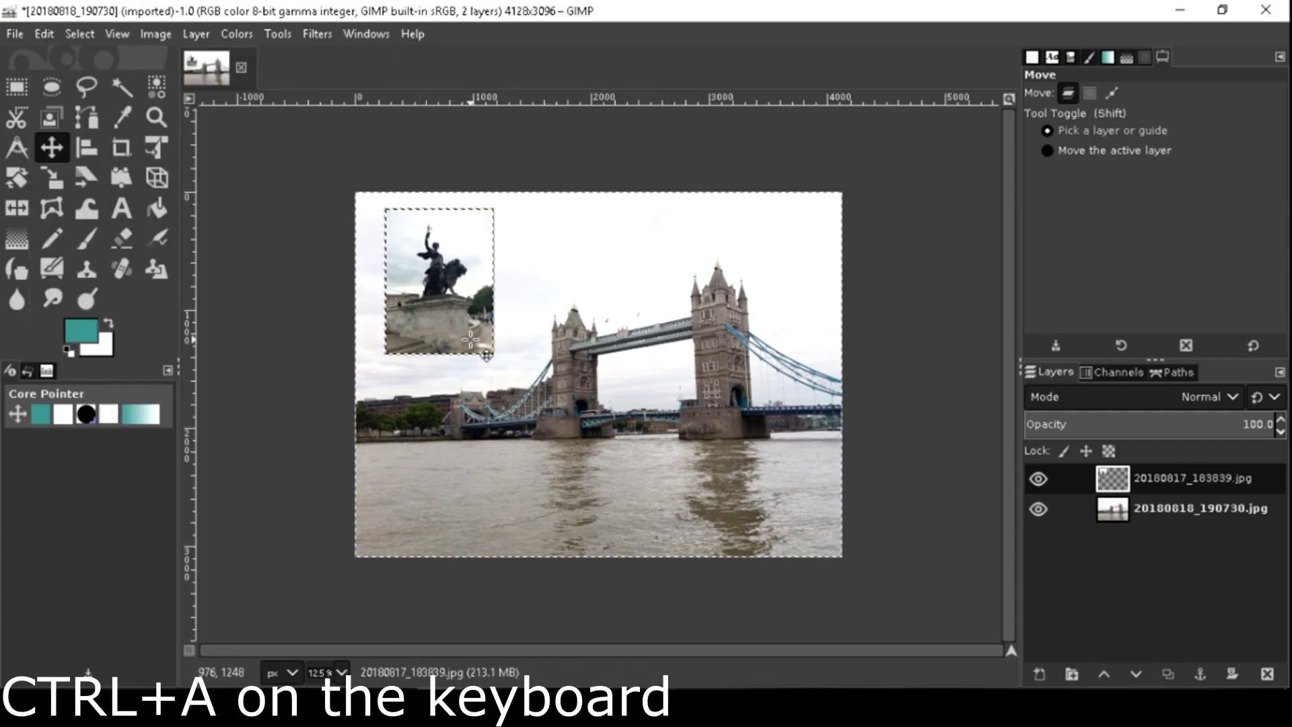
click(42, 34)
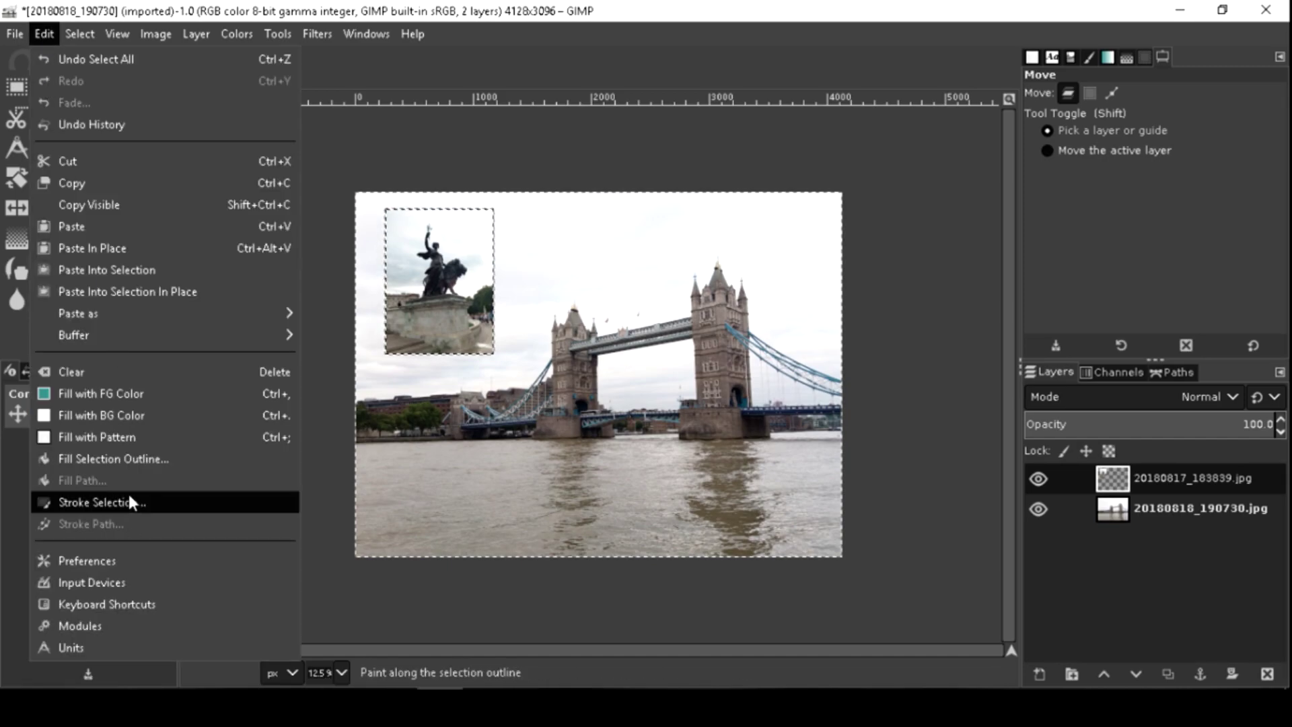
click(110, 502)
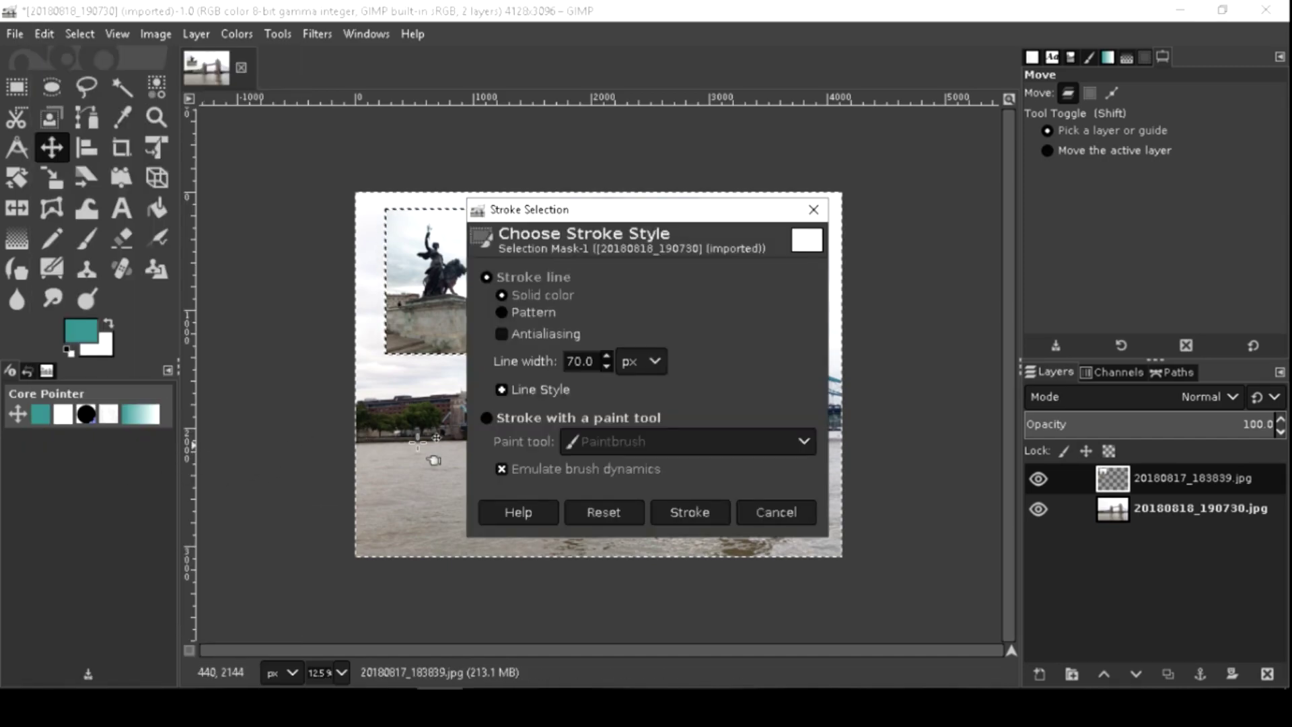
text(60)
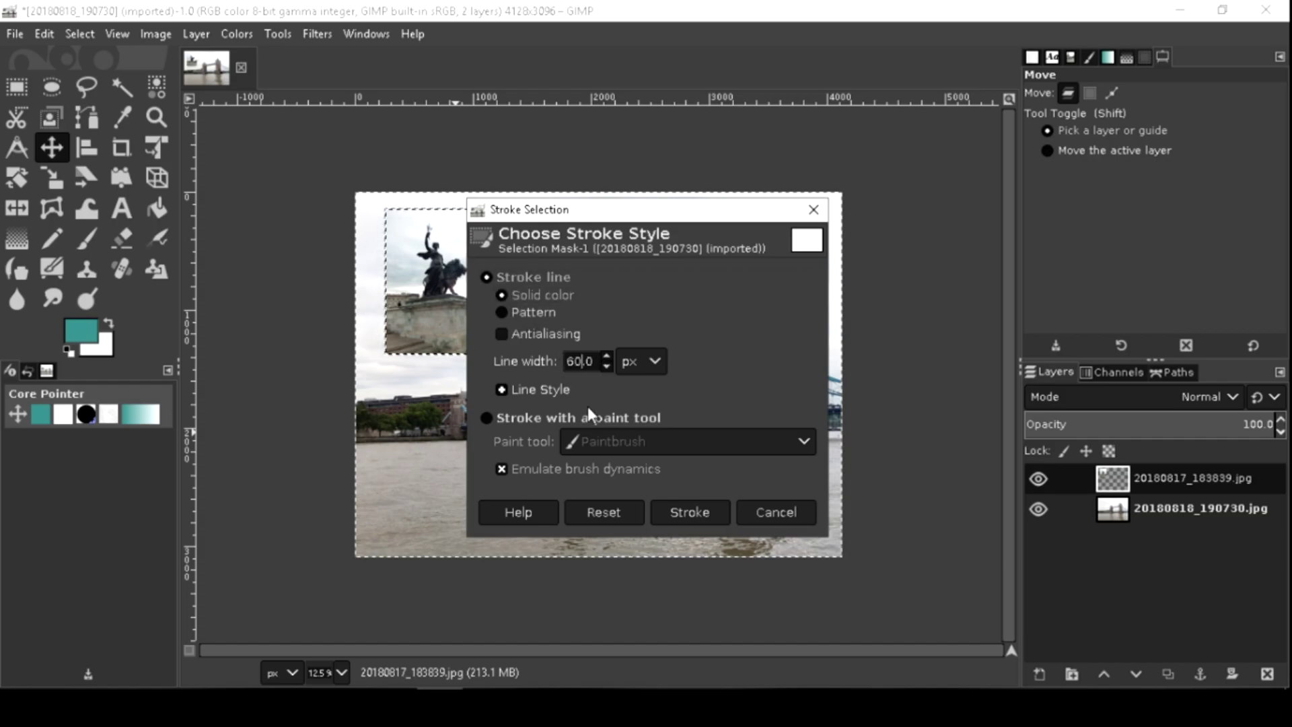
click(693, 511)
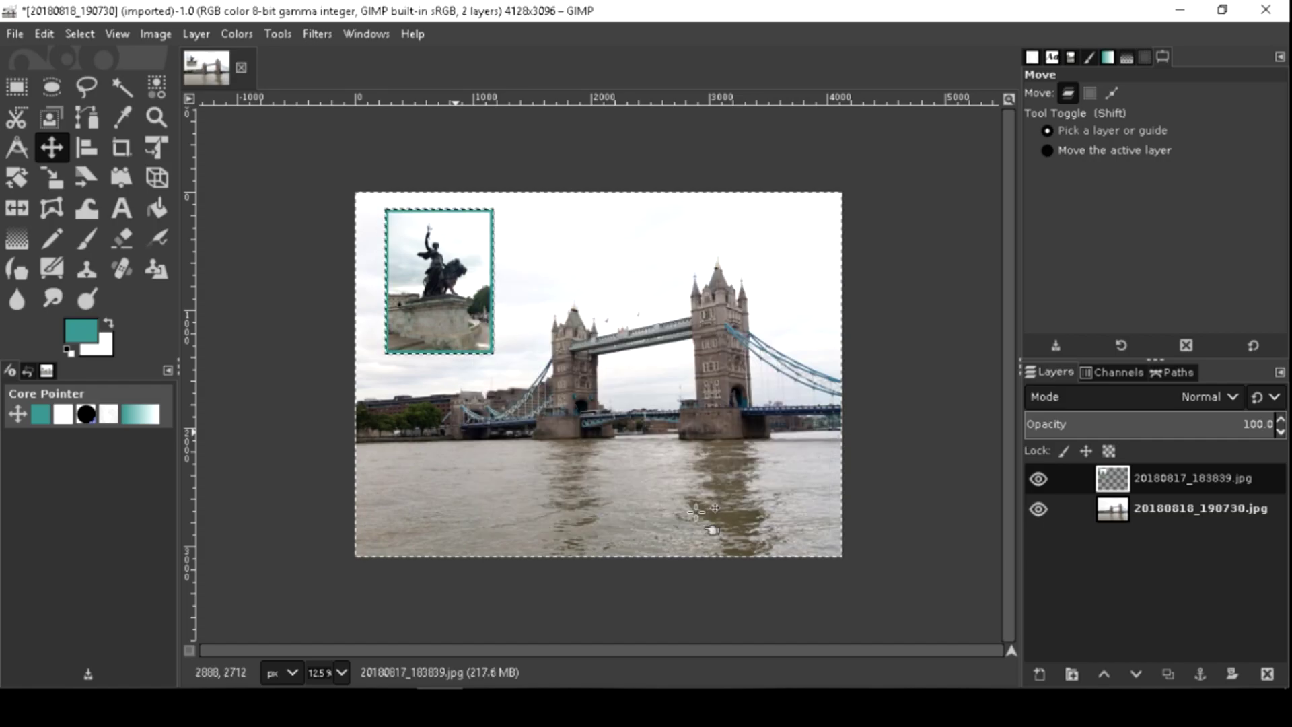
Step: Check the foreground color used for the border, leave it as it is, and clear the selection
click(84, 333)
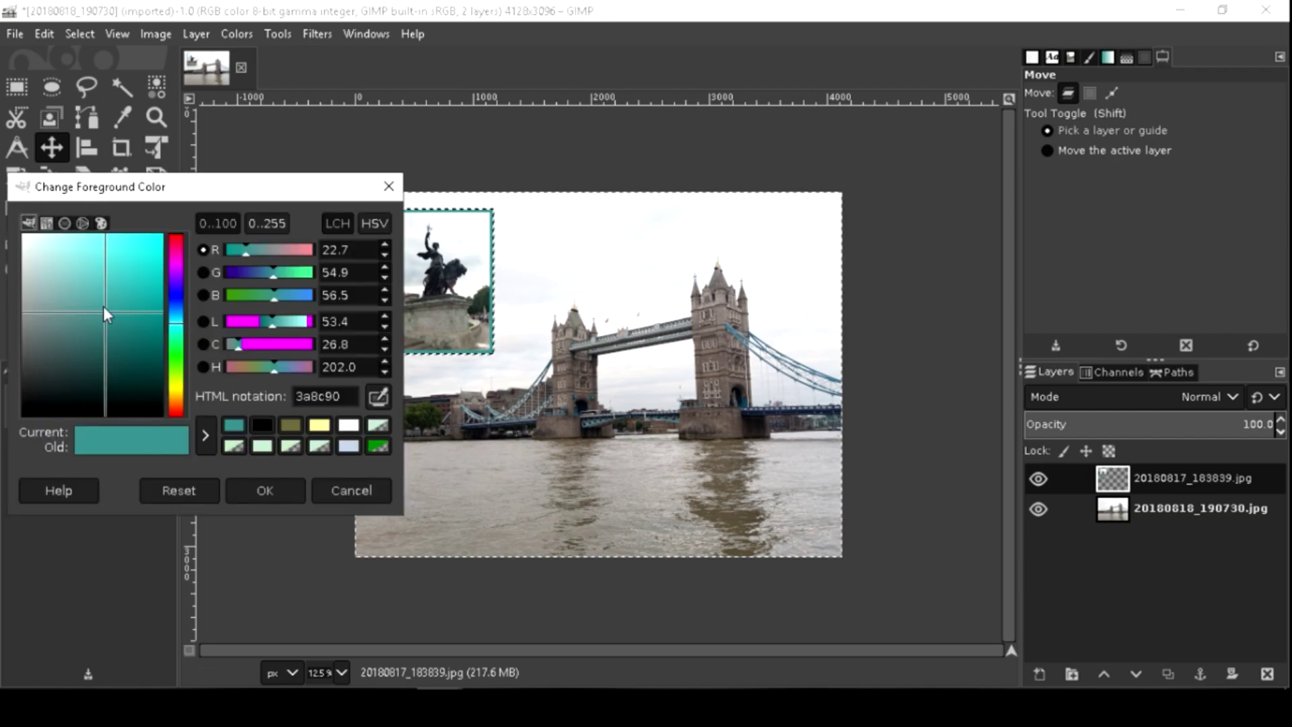
click(389, 187)
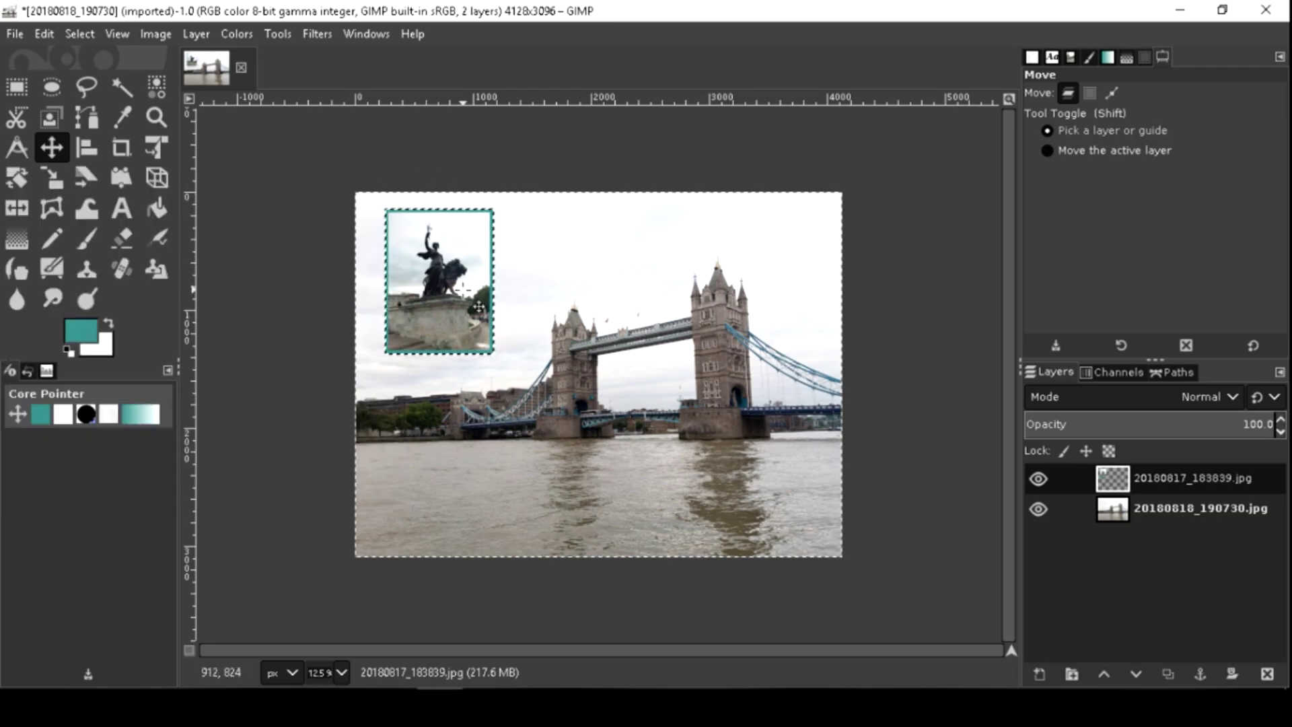
click(71, 33)
click(105, 79)
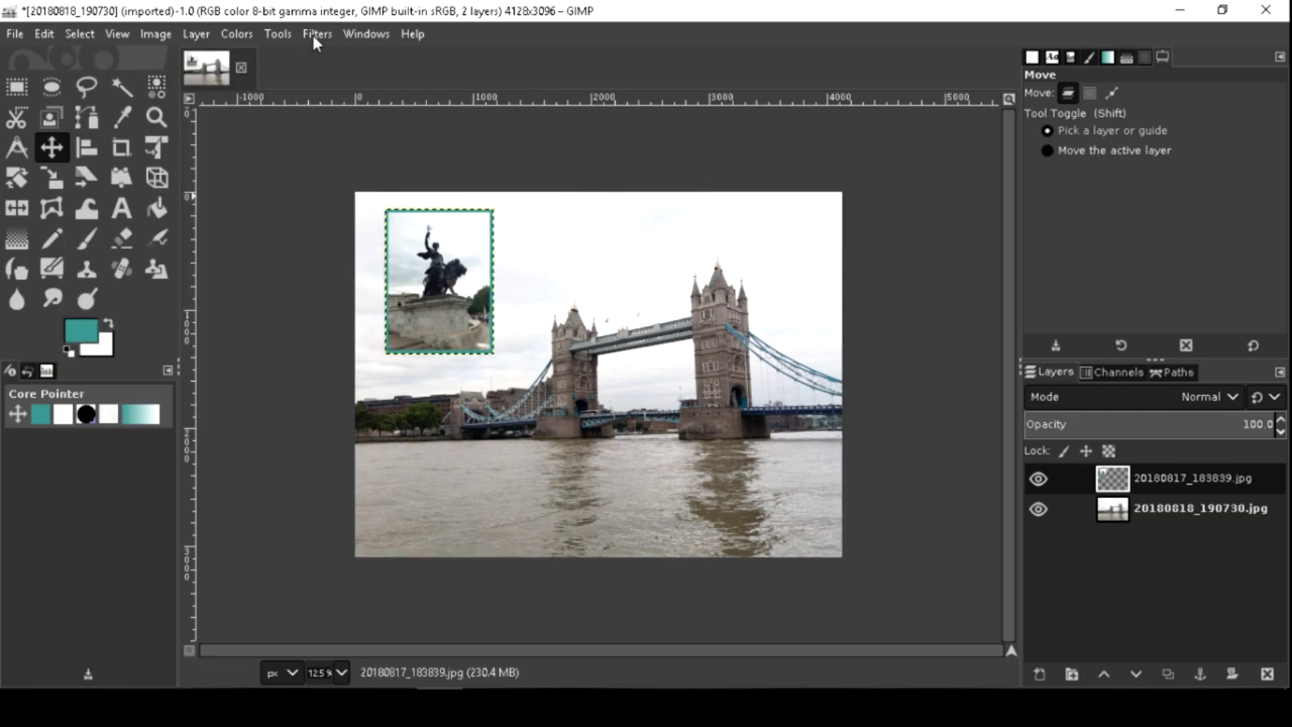
Step: Apply a legacy drop shadow to the framed statue layer with an X offset of 10
click(342, 673)
click(335, 568)
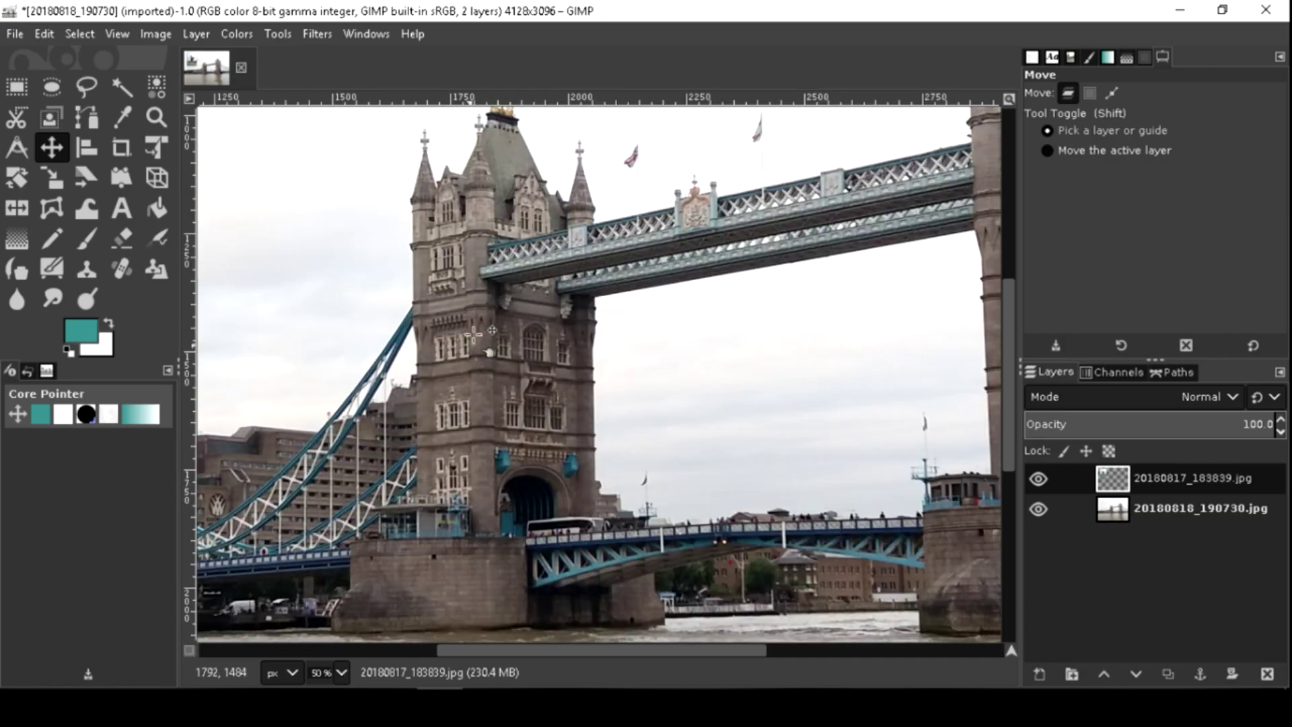
drag(499, 651, 303, 649)
scroll(415, 496, up, 5)
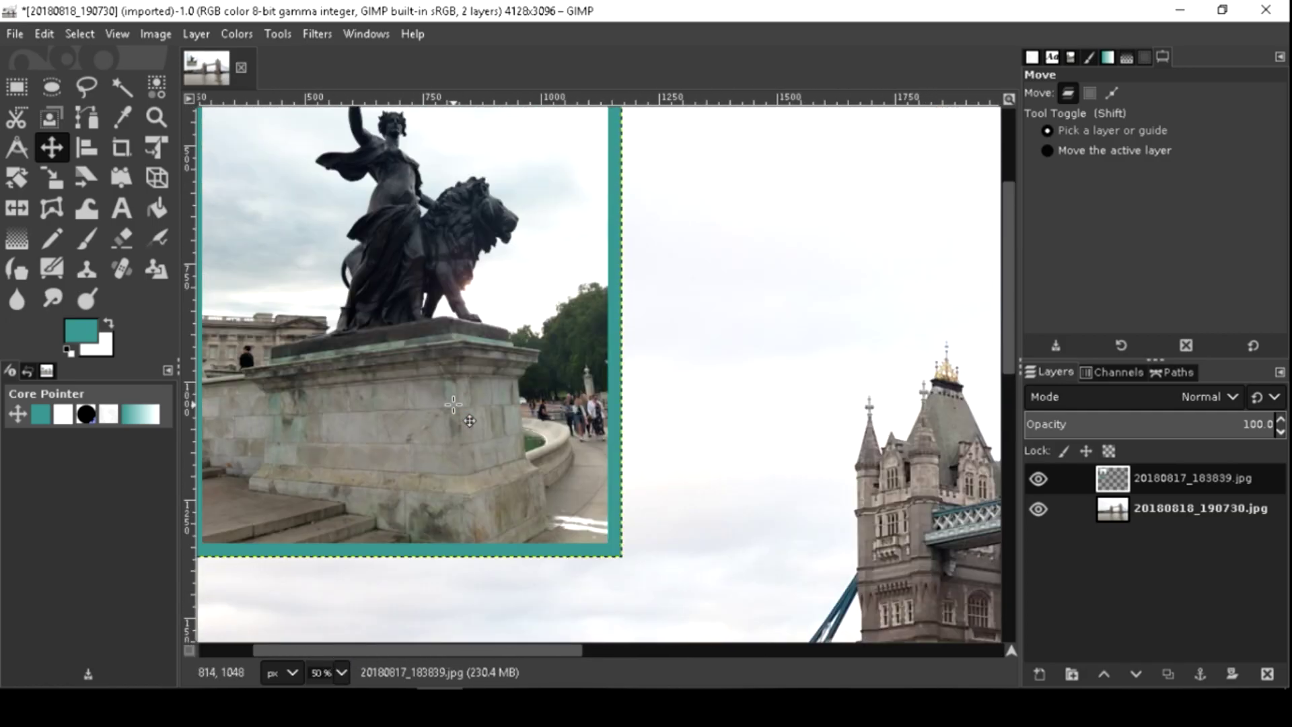
click(313, 33)
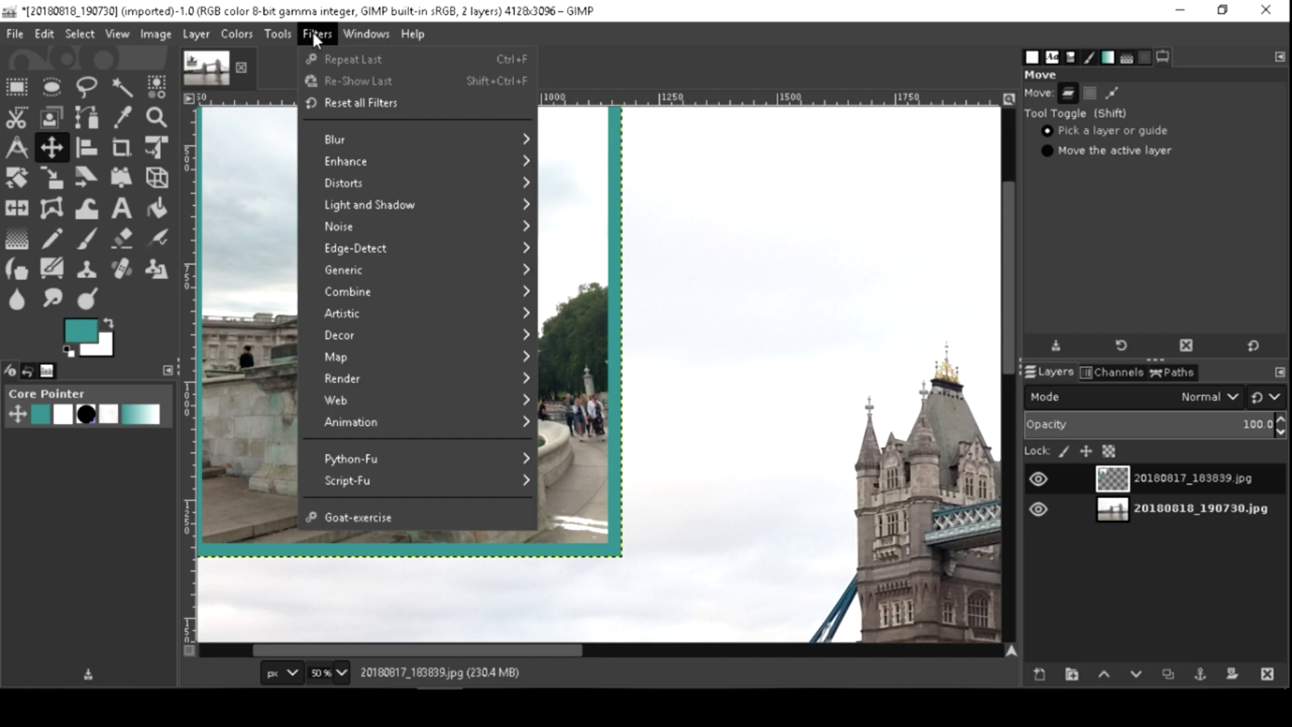
mouse_move(422, 203)
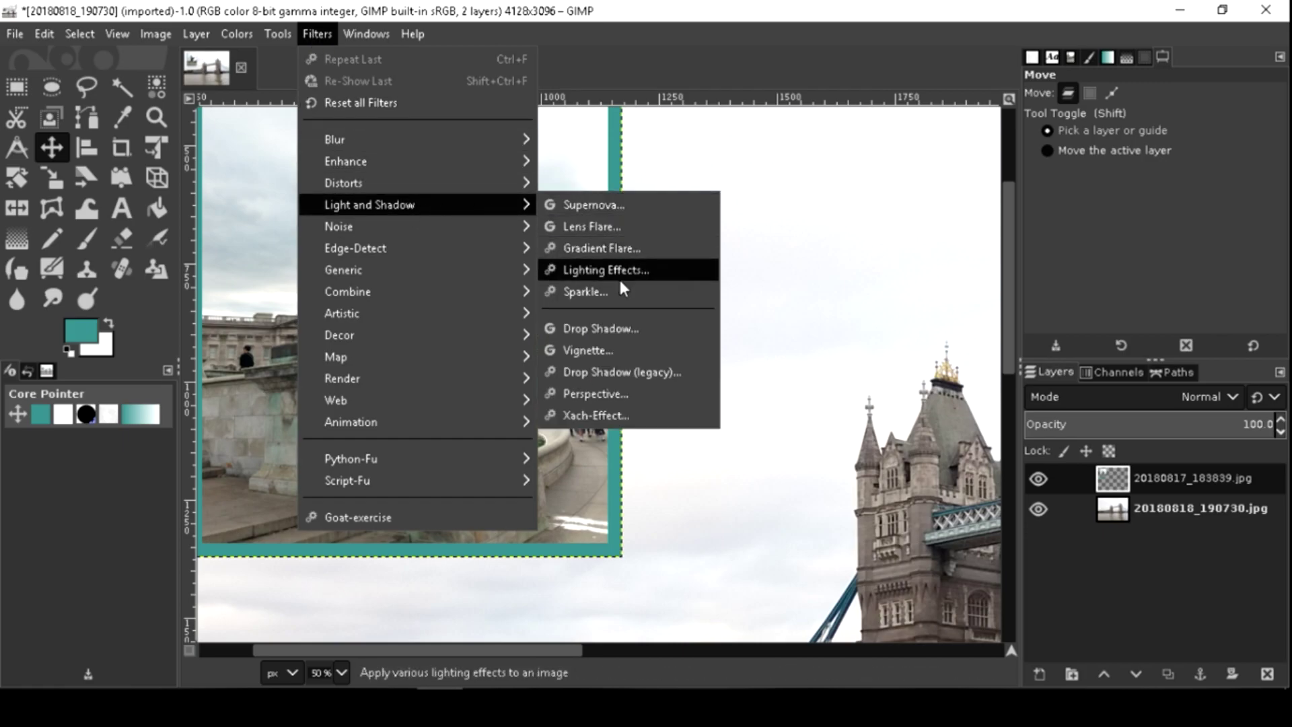
click(647, 374)
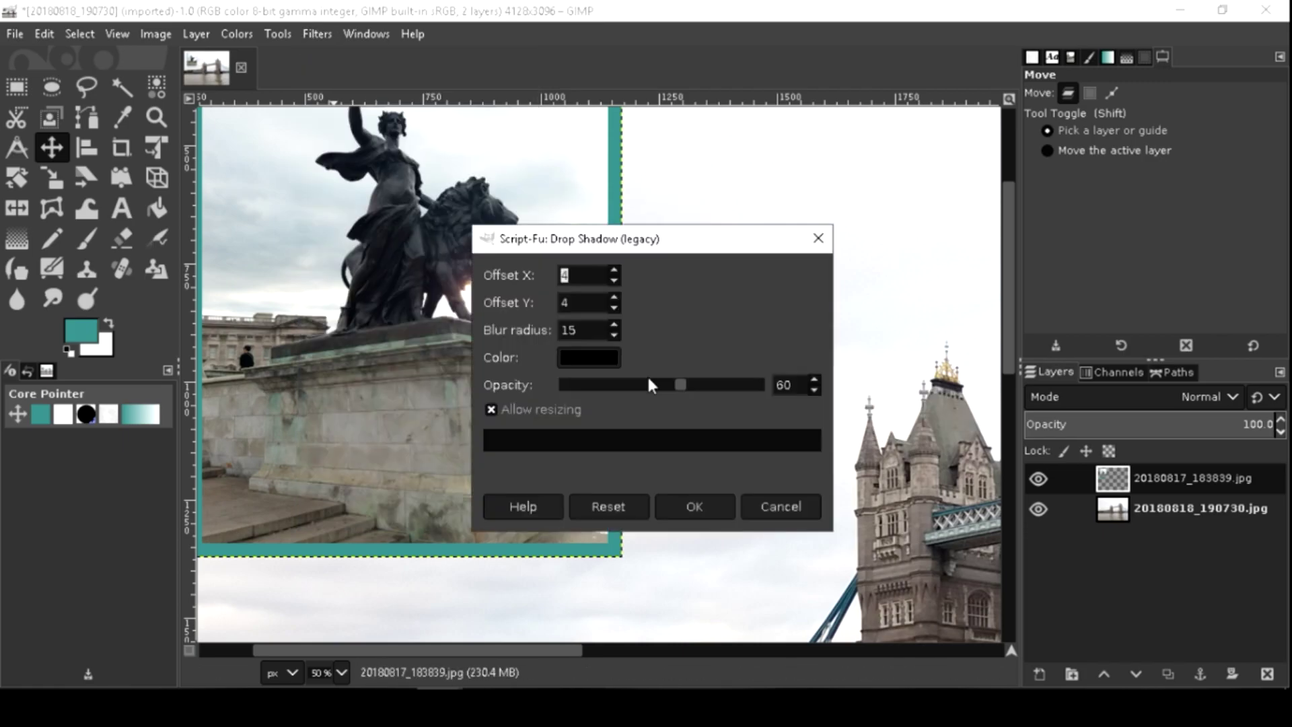
text(10)
click(551, 304)
click(700, 508)
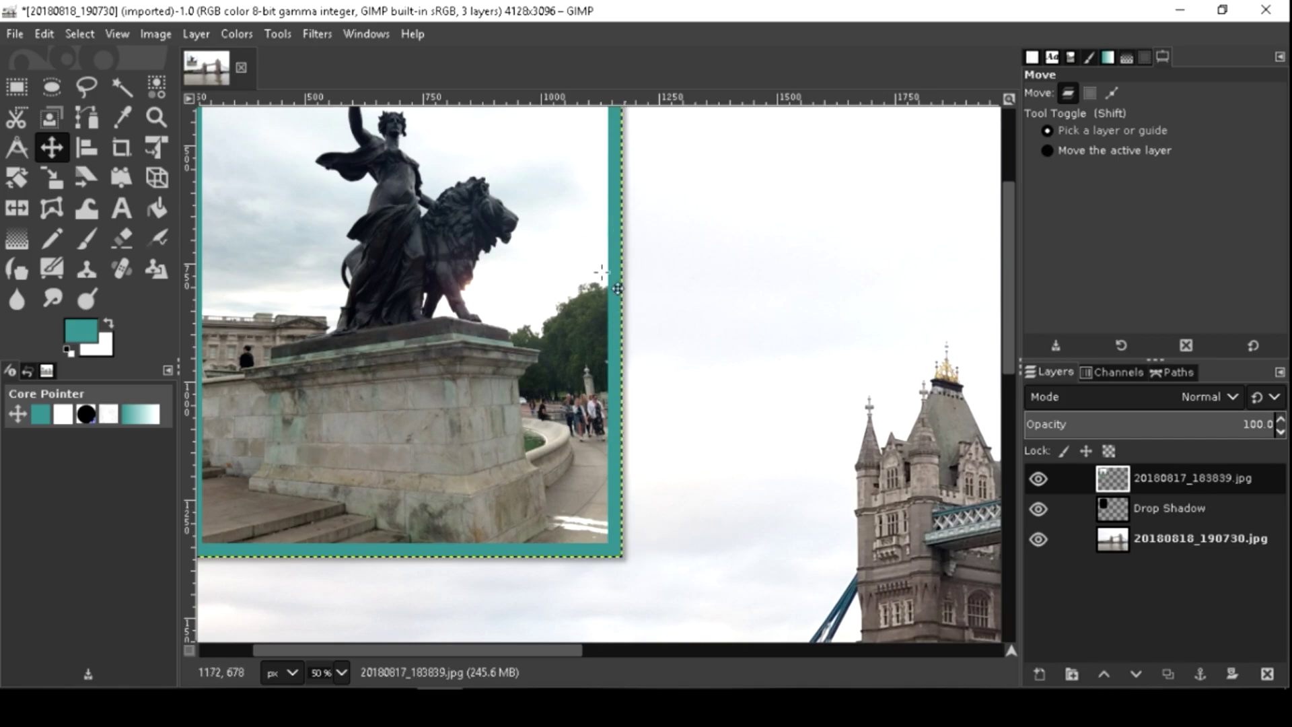
Step: Try moving the framed statue layer across to the bridge towers without its shadow layer, and undo the move
click(336, 669)
click(330, 642)
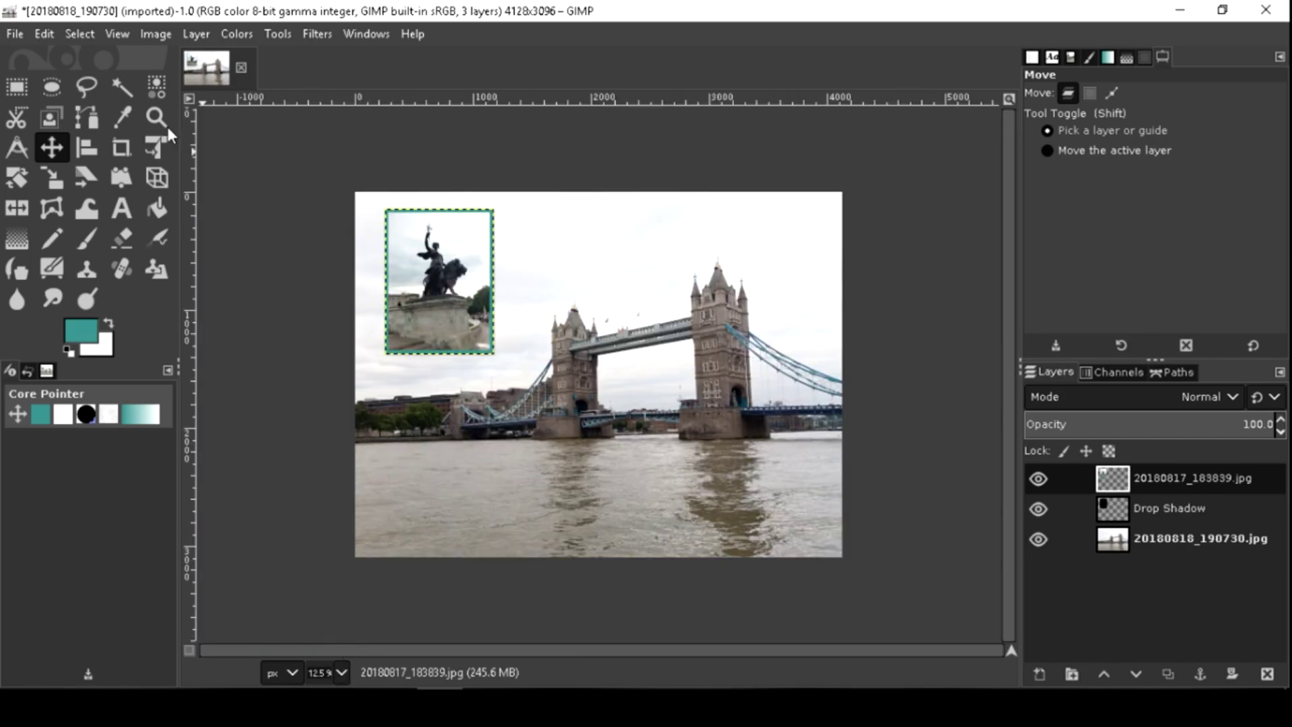
drag(428, 328, 655, 325)
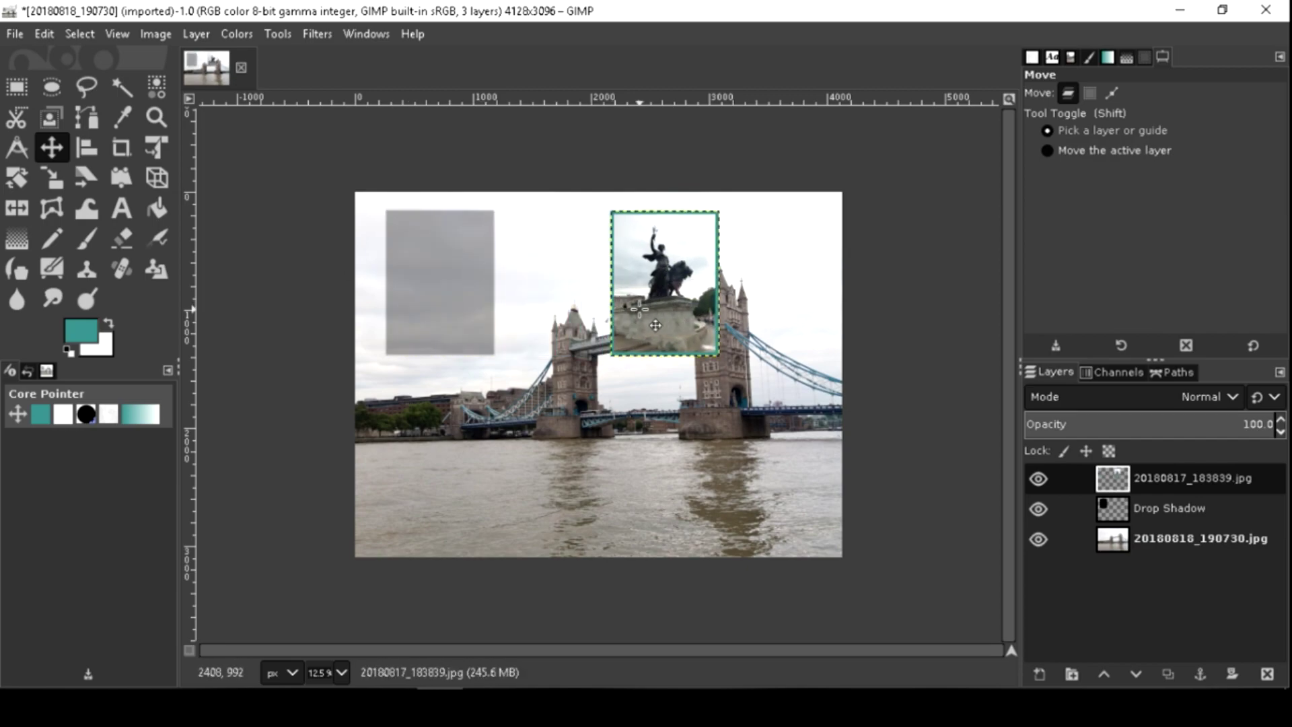
key(ctrl+z)
Step: Merge the framed statue layer down into its drop shadow layer, and test the merged layer with a move that is undone
right_click(1110, 481)
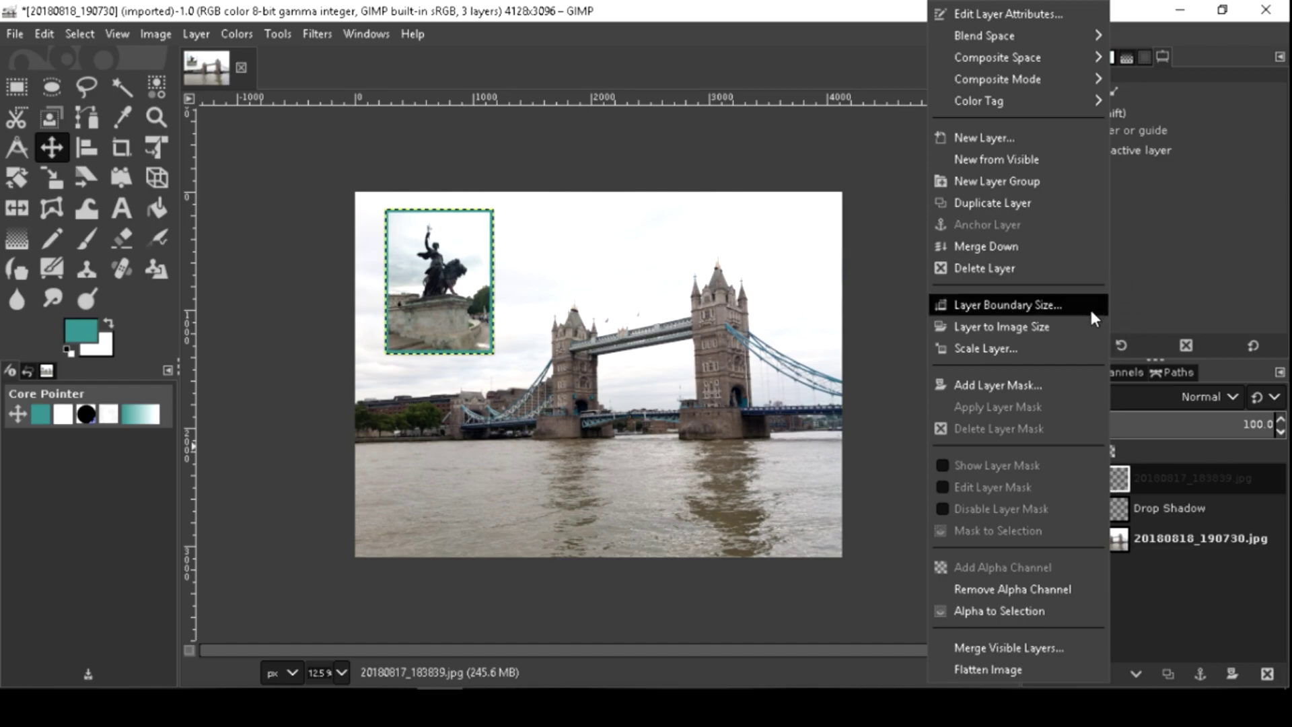
click(1019, 246)
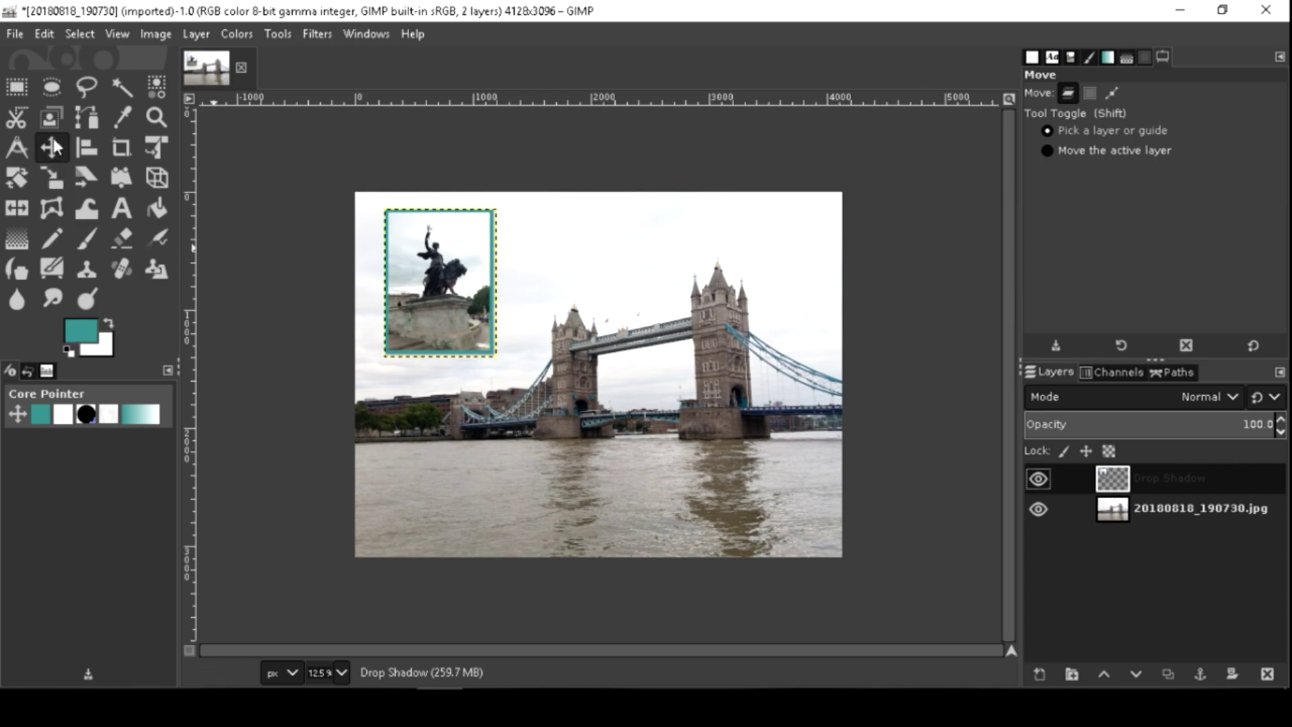
drag(466, 328, 665, 327)
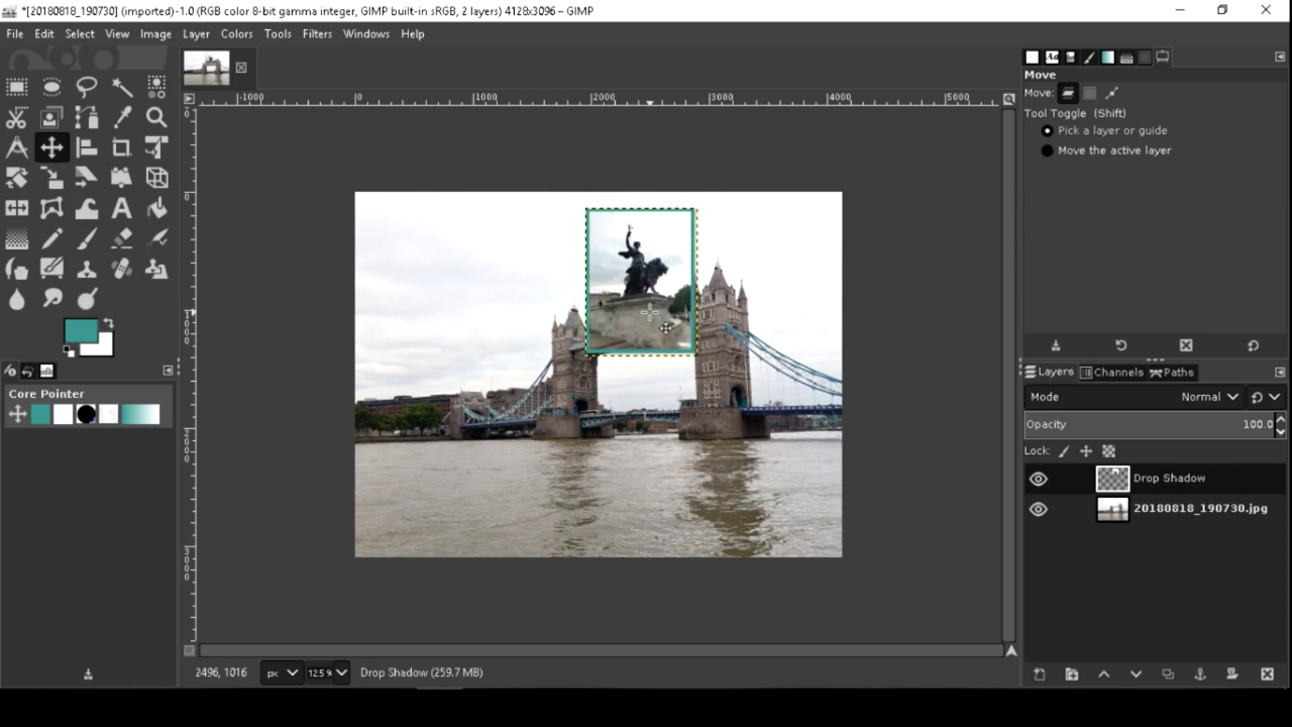
key(ctrl+z)
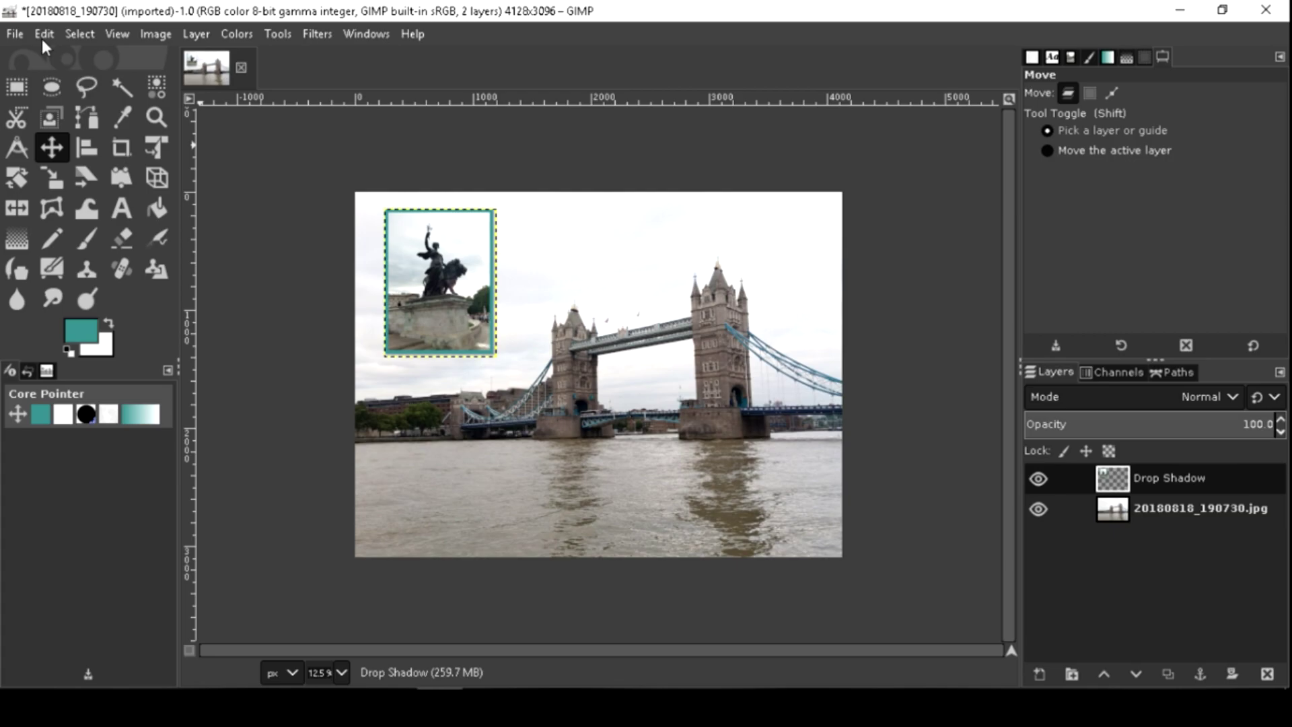
Step: Open 20180817_200151.jpg as a new layer, rotating it according to its Exif orientation
click(13, 34)
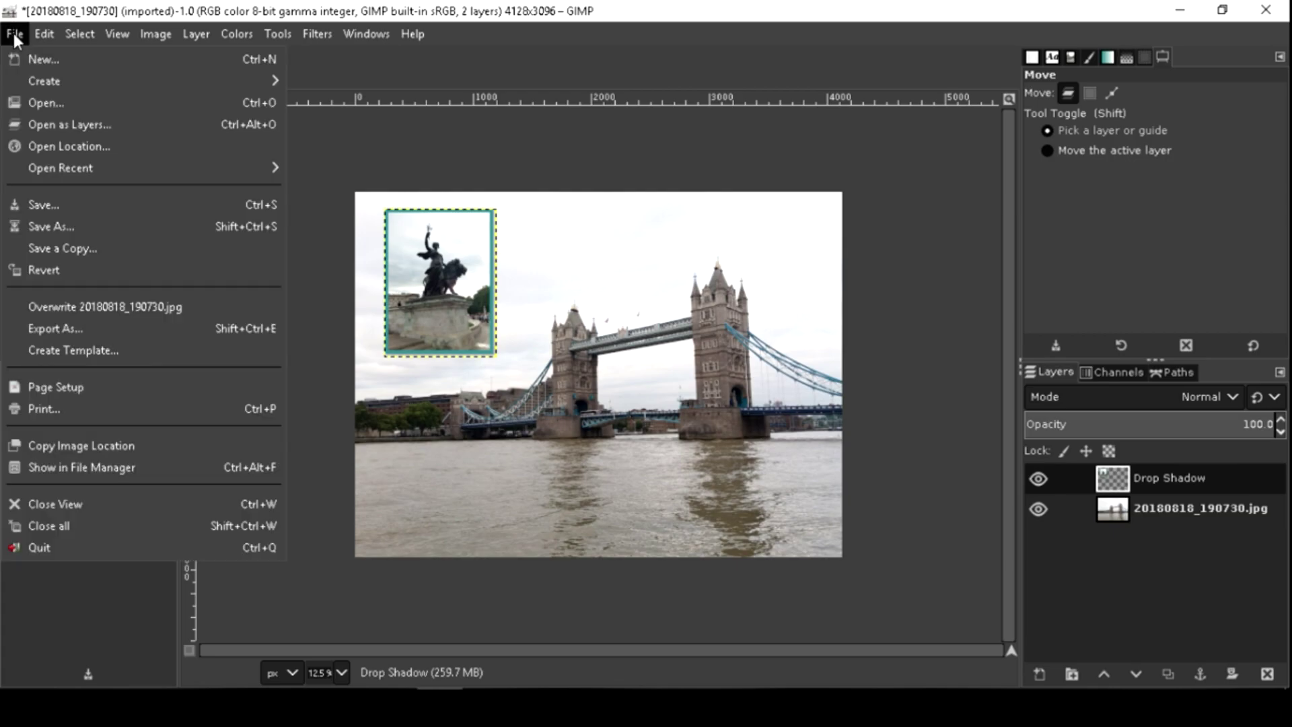
click(105, 125)
click(264, 135)
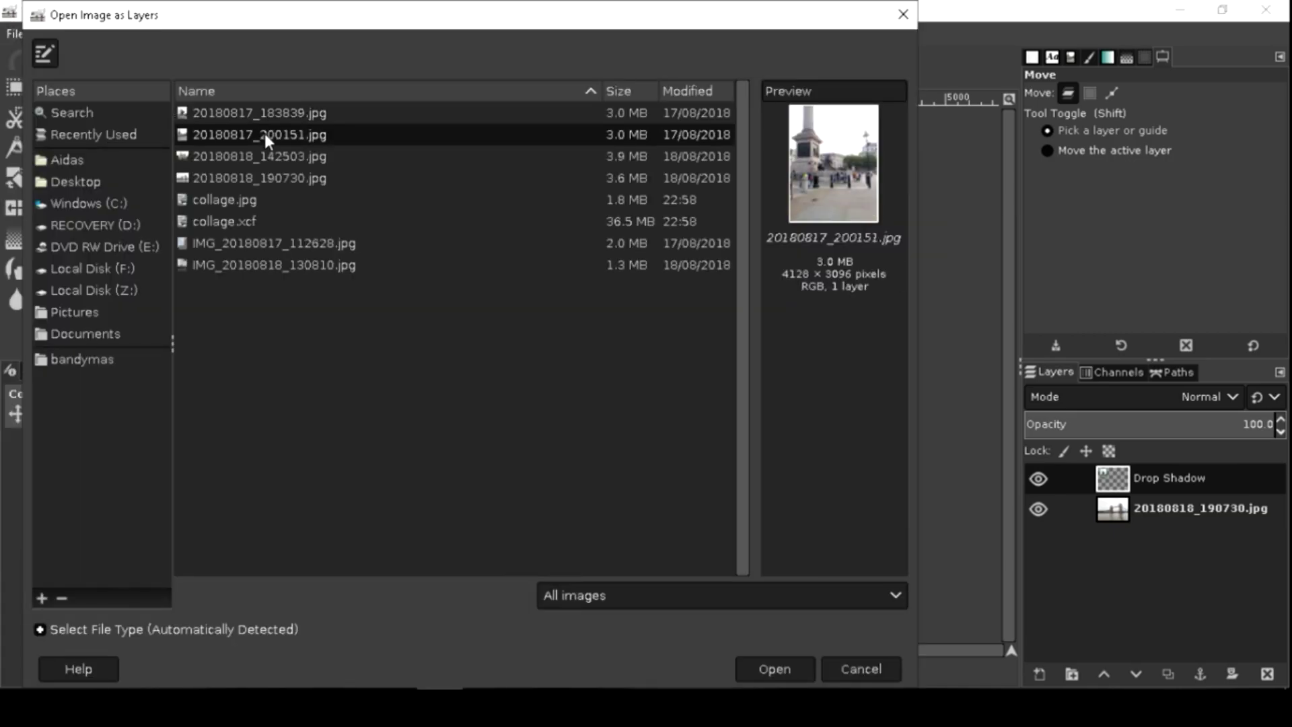
double_click(268, 135)
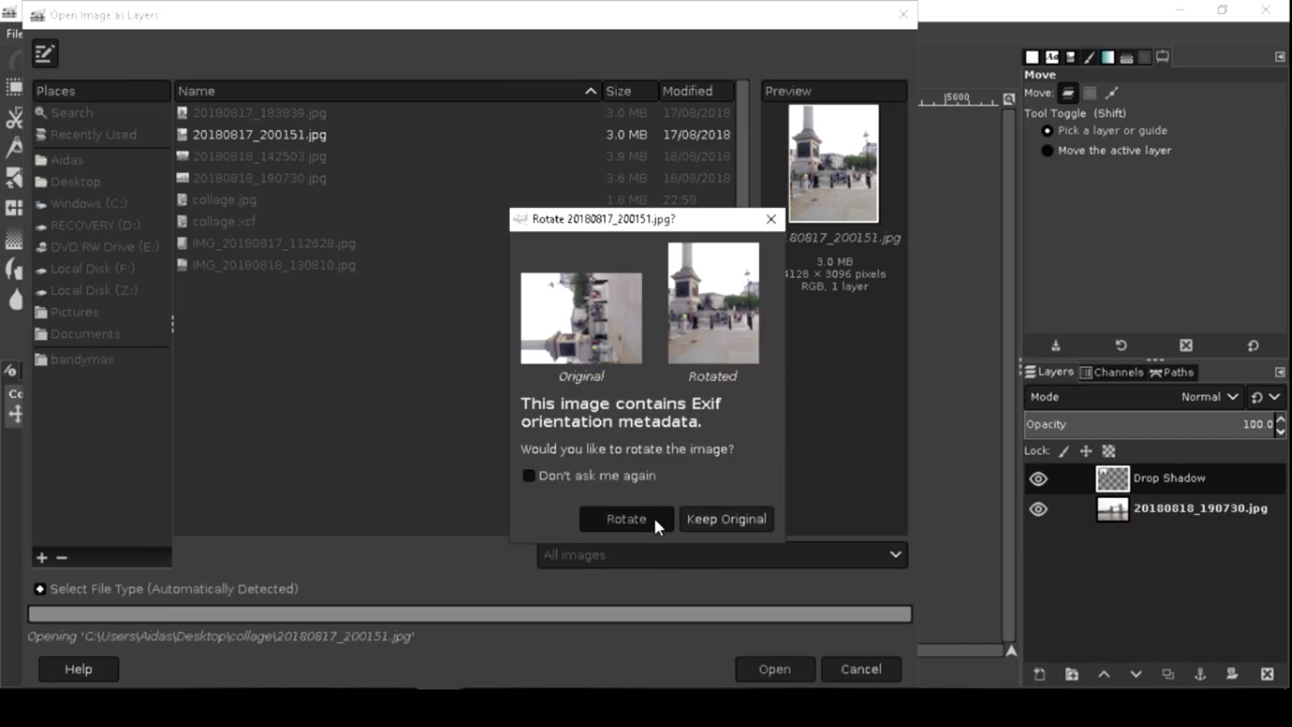
click(653, 517)
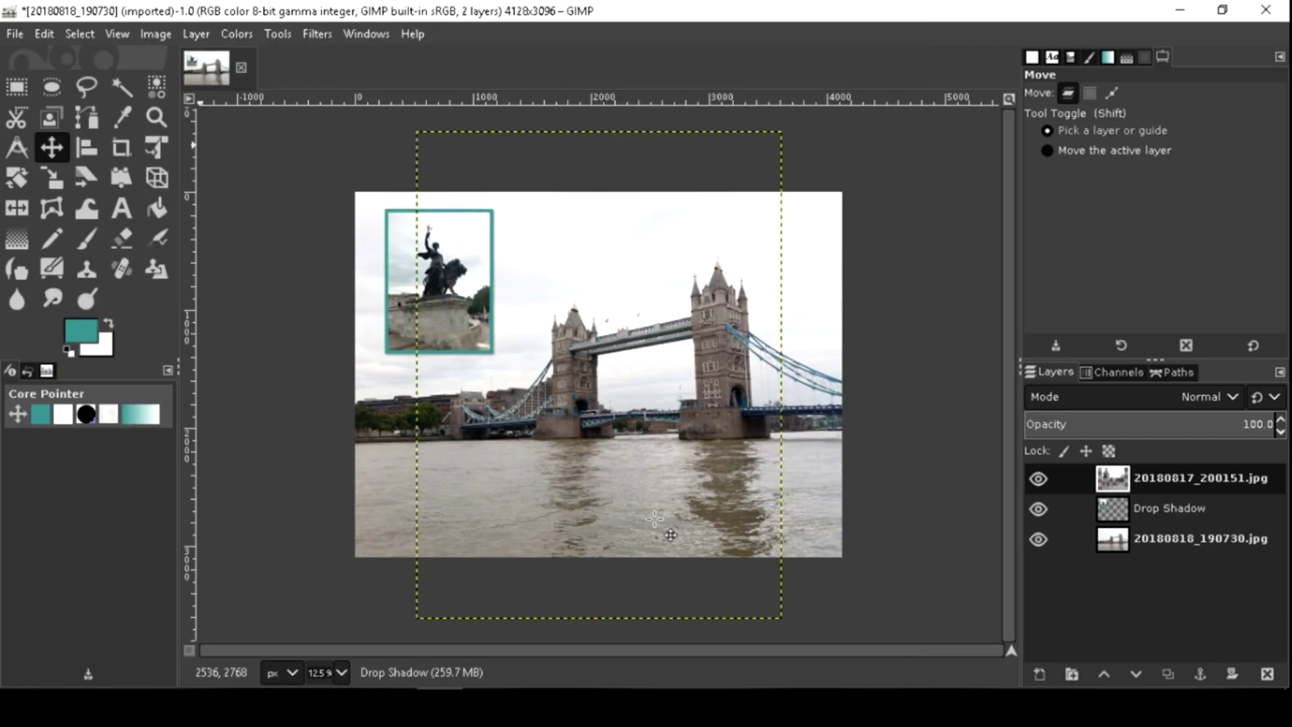
Step: Crop only the monument photo layer at a 2:1 aspect ratio to about 3040 × 1520 px around the plinth, lion and street lamp
click(43, 187)
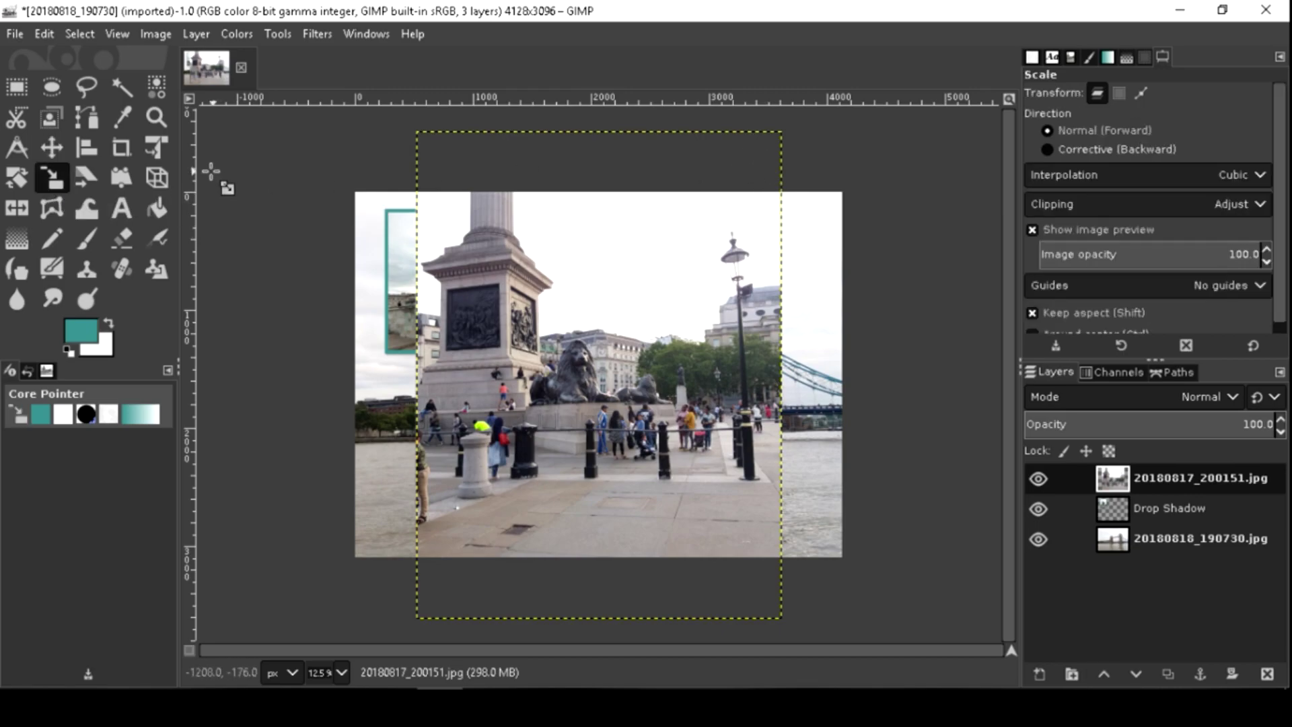
click(132, 143)
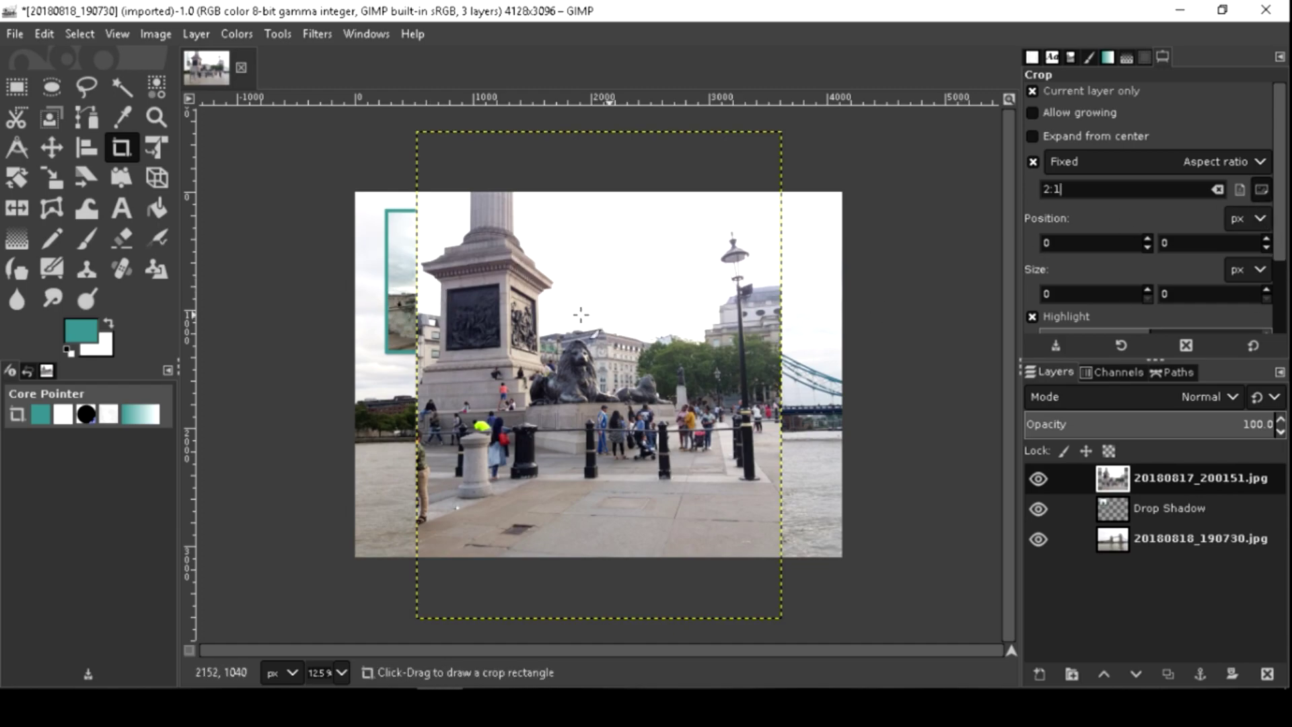
drag(450, 278, 759, 431)
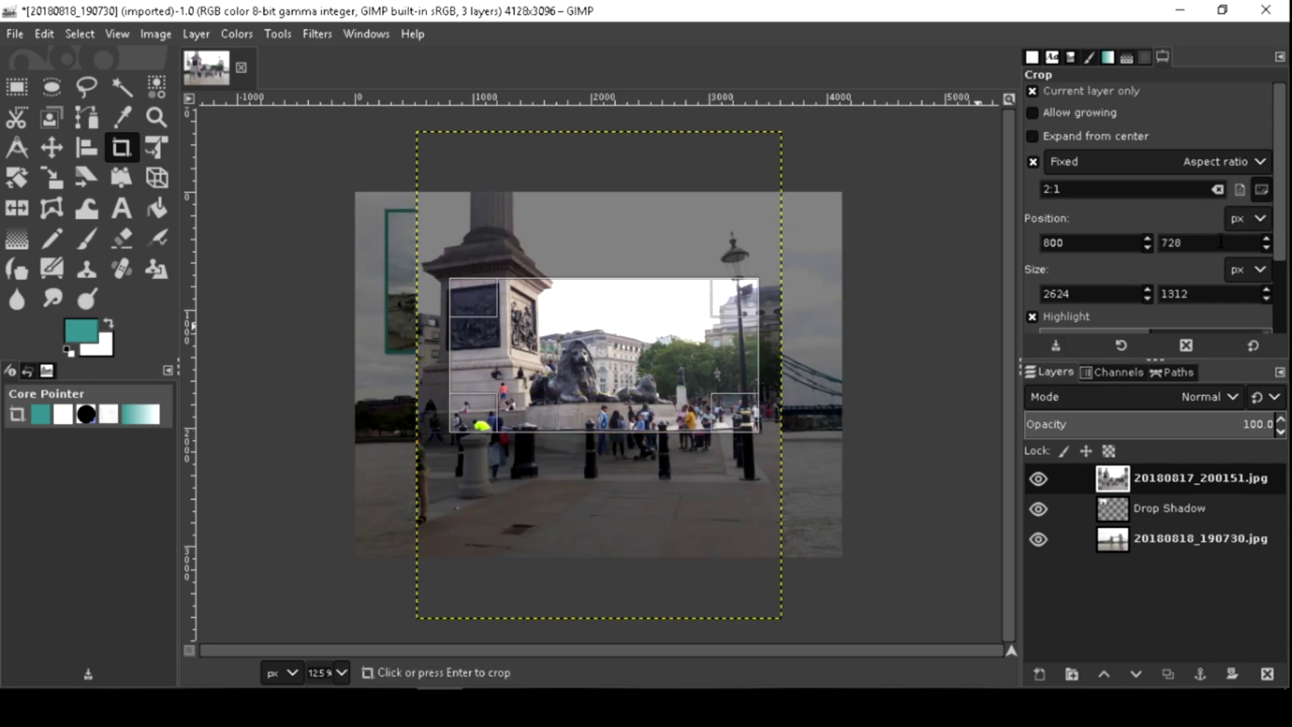
click(1238, 190)
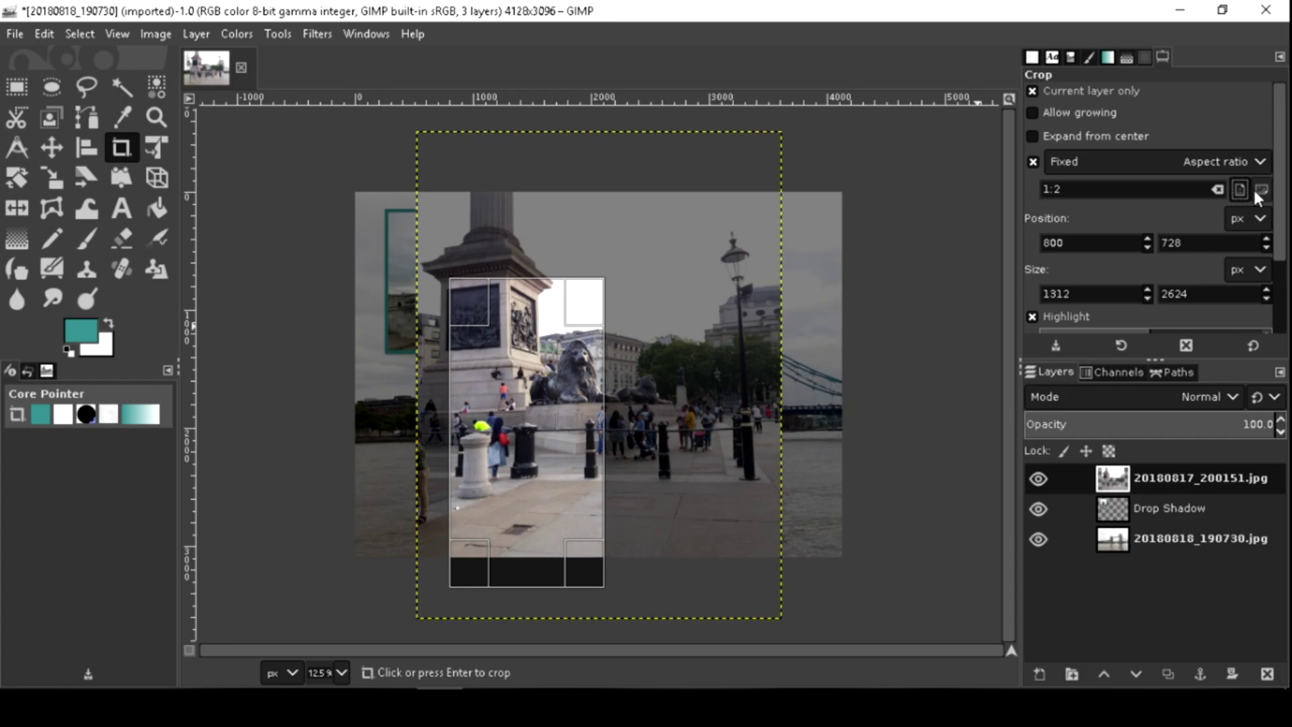
click(1261, 189)
drag(629, 324, 597, 324)
drag(727, 281, 746, 262)
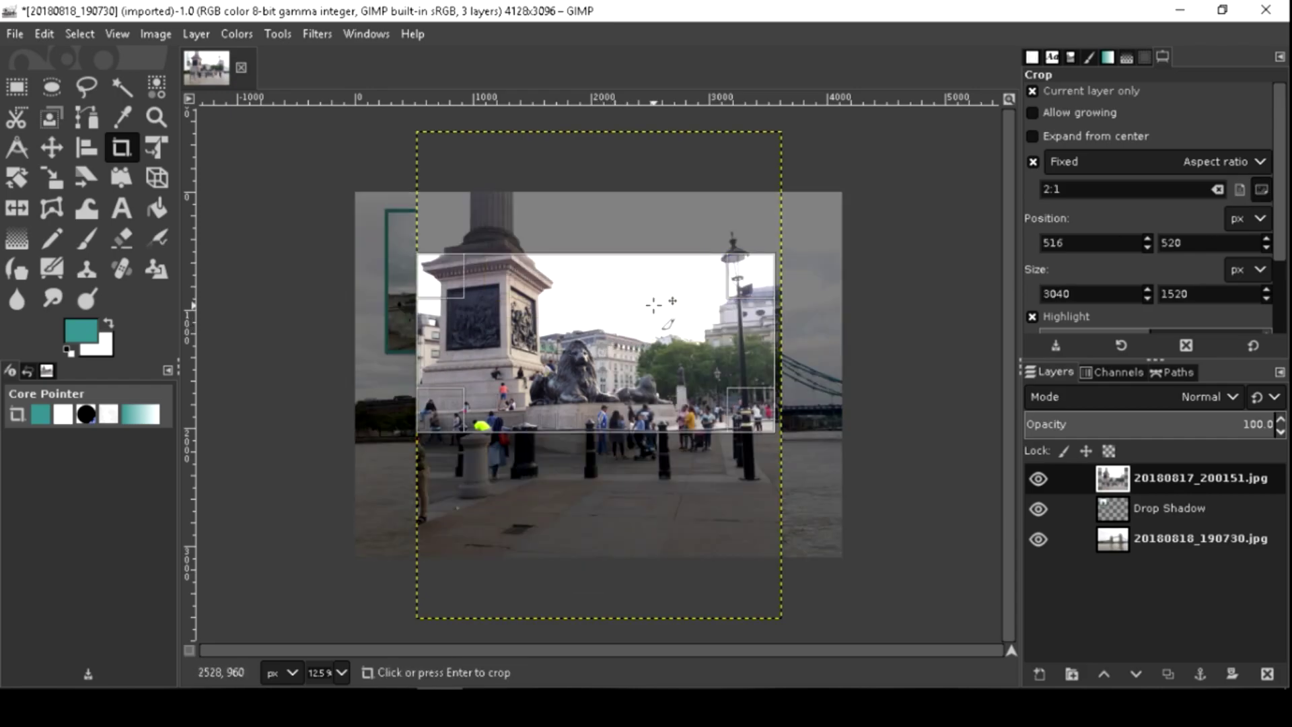
mouse_move(660, 311)
mouse_down()
mouse_move(669, 288)
mouse_move(657, 293)
mouse_up()
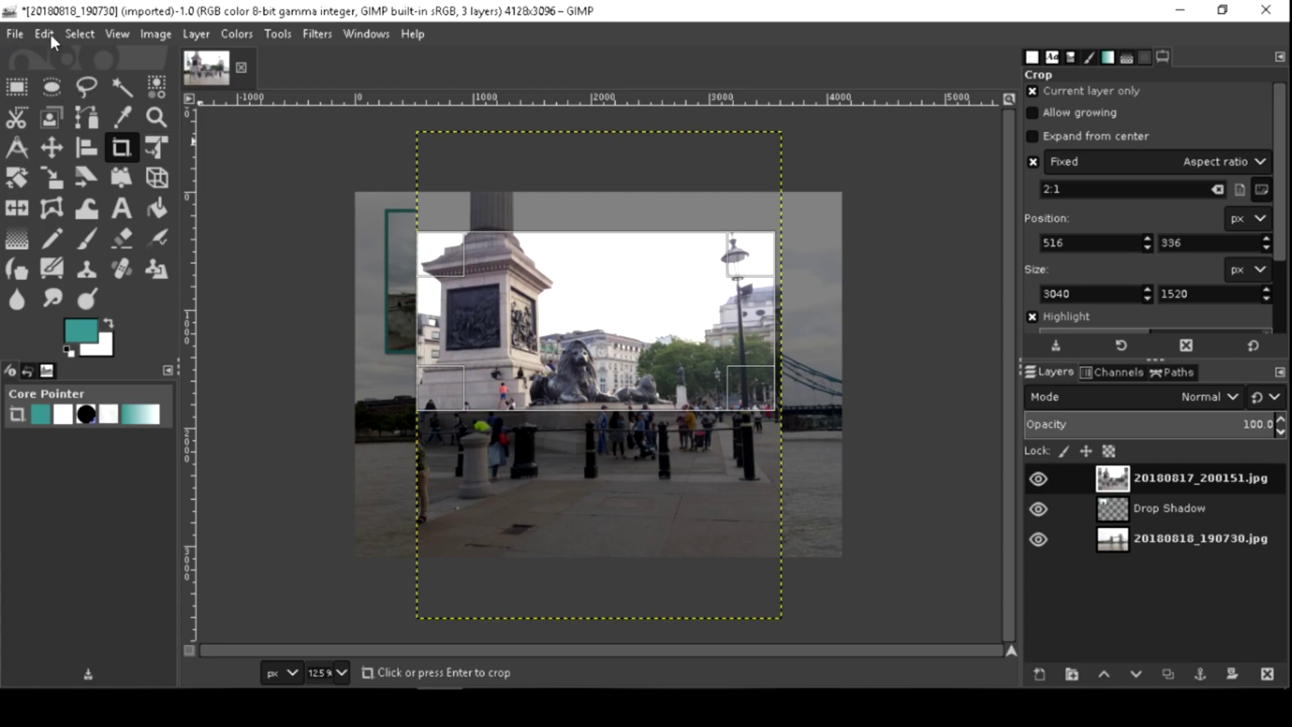
key(Return)
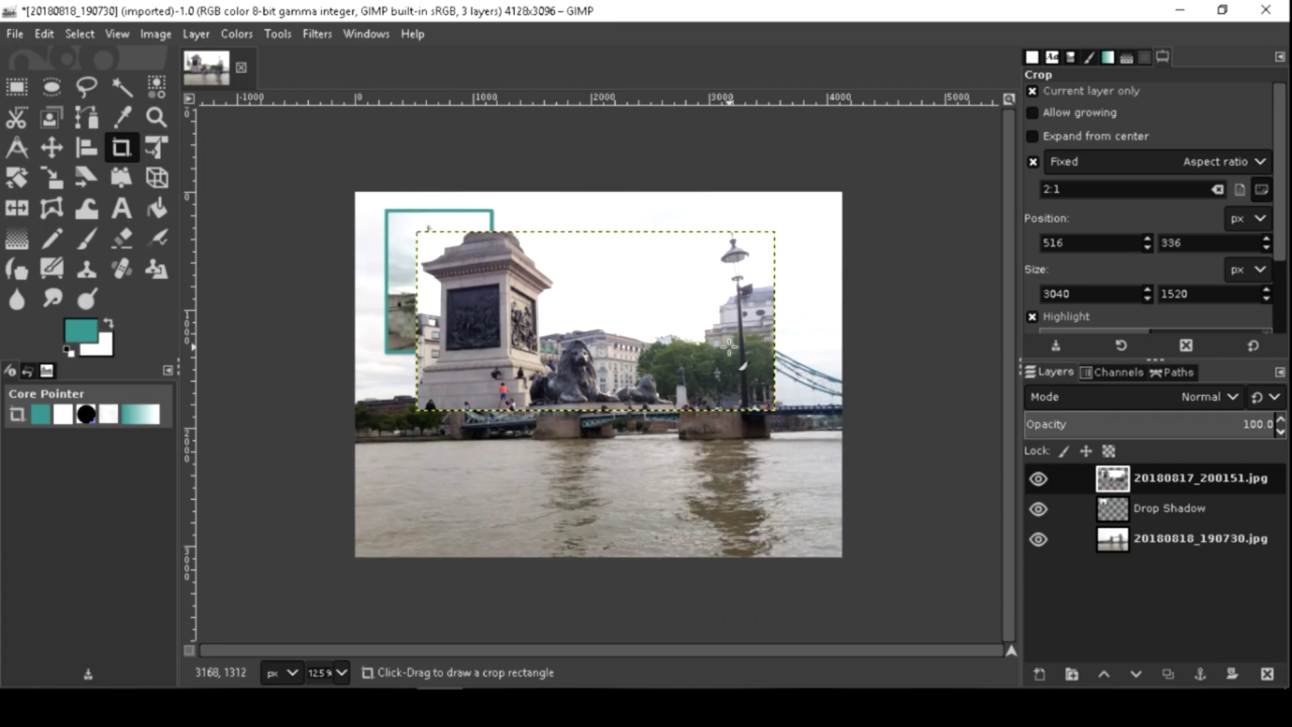
Step: Scale the cropped monument layer to about 1578 × 789 px and move it onto the river in the picture's lower right corner
click(54, 188)
drag(747, 256, 574, 327)
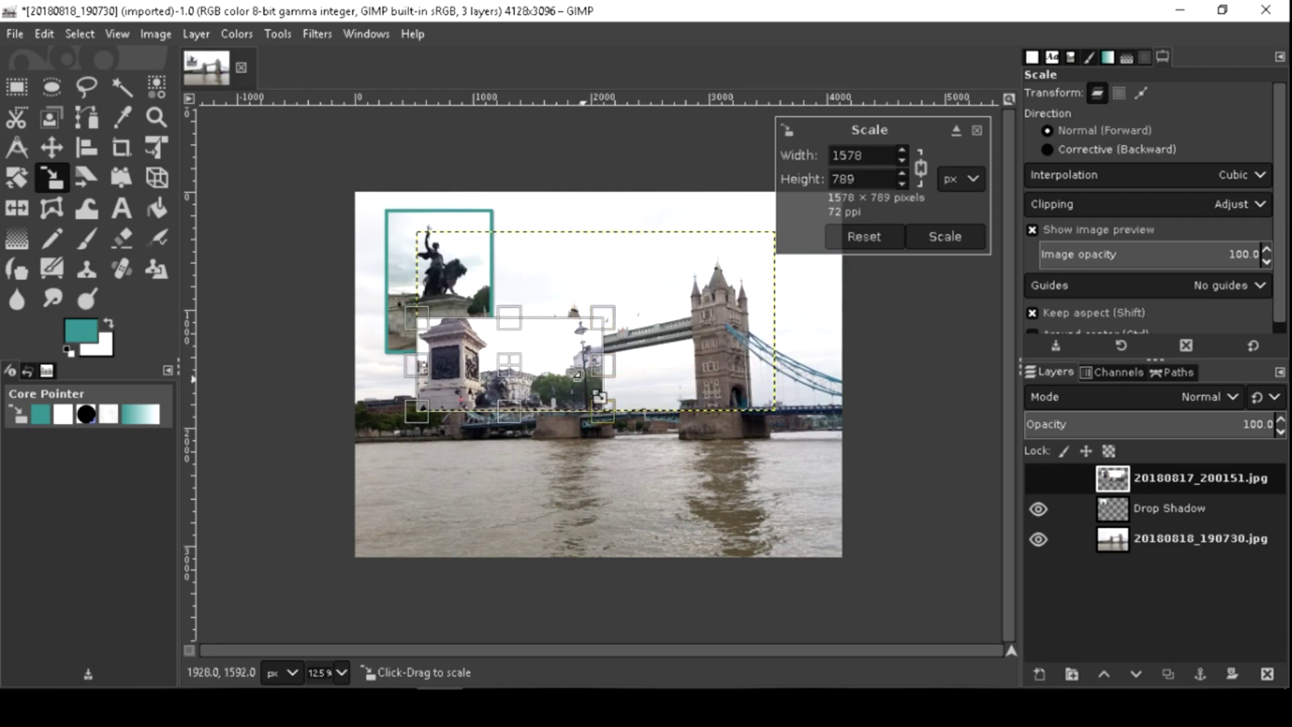
click(61, 144)
drag(568, 389, 760, 522)
click(39, 32)
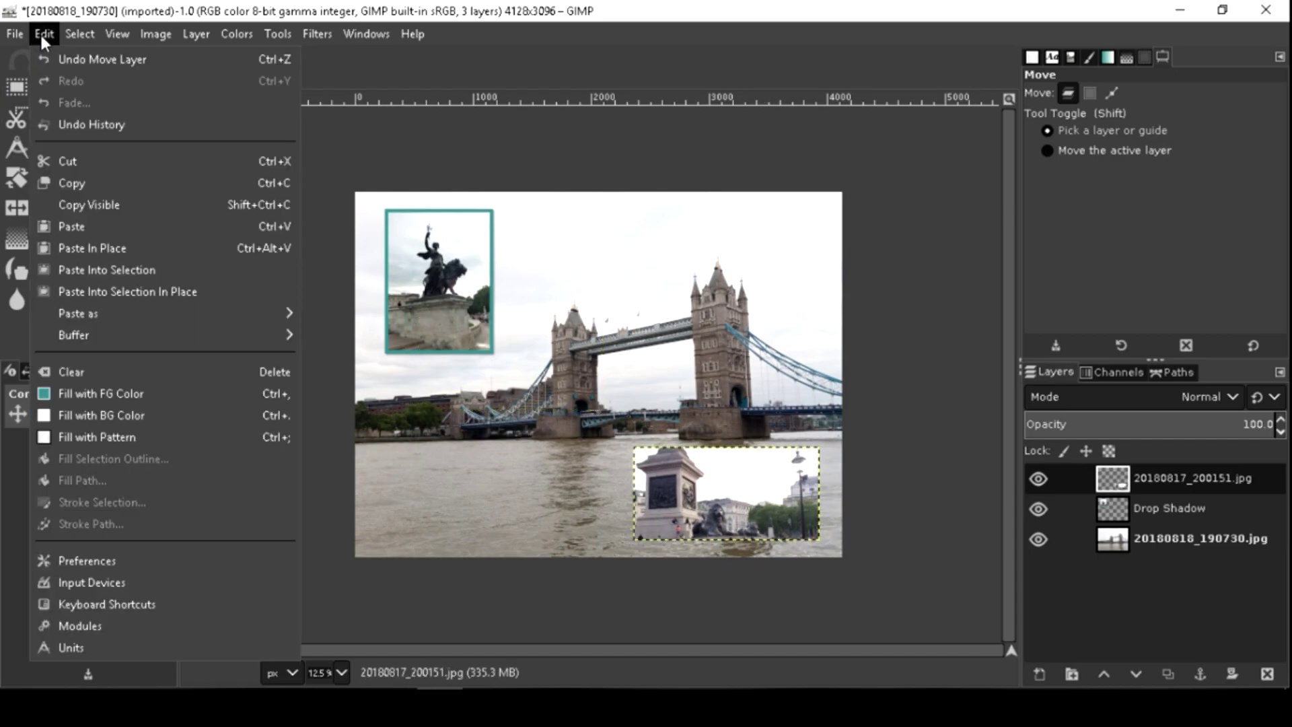
mouse_move(278, 34)
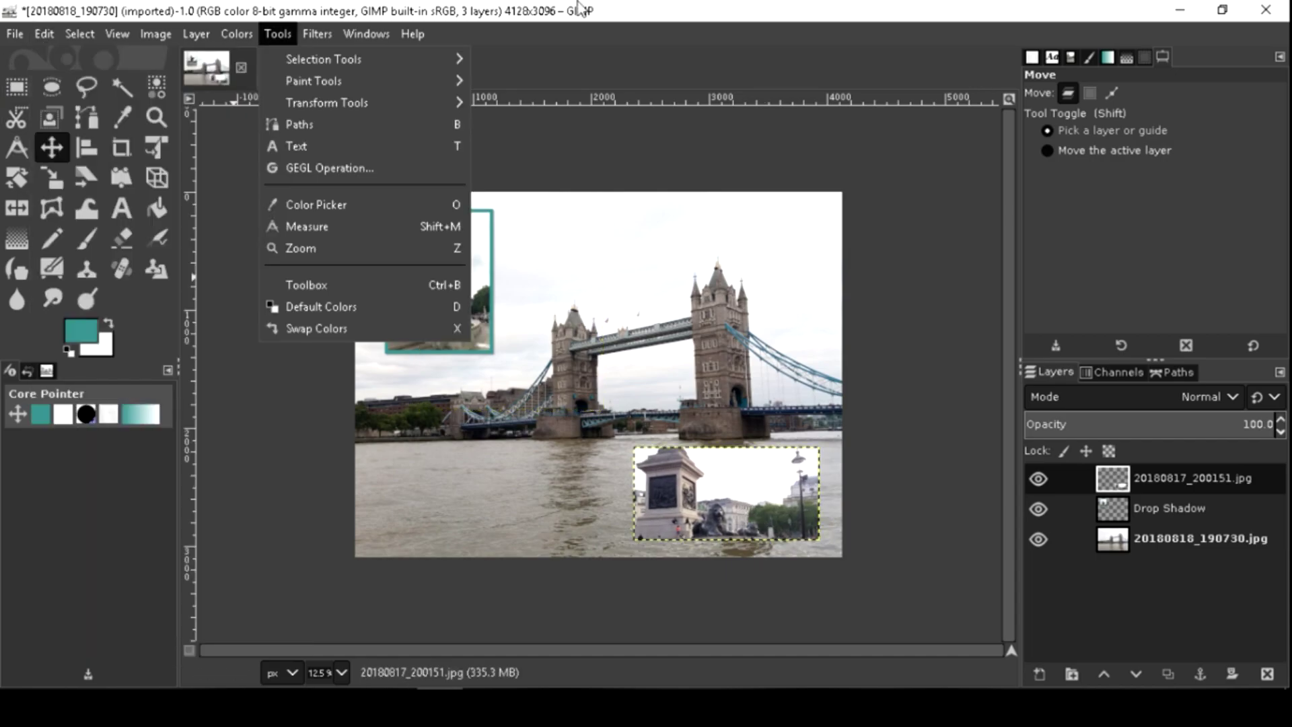
click(705, 34)
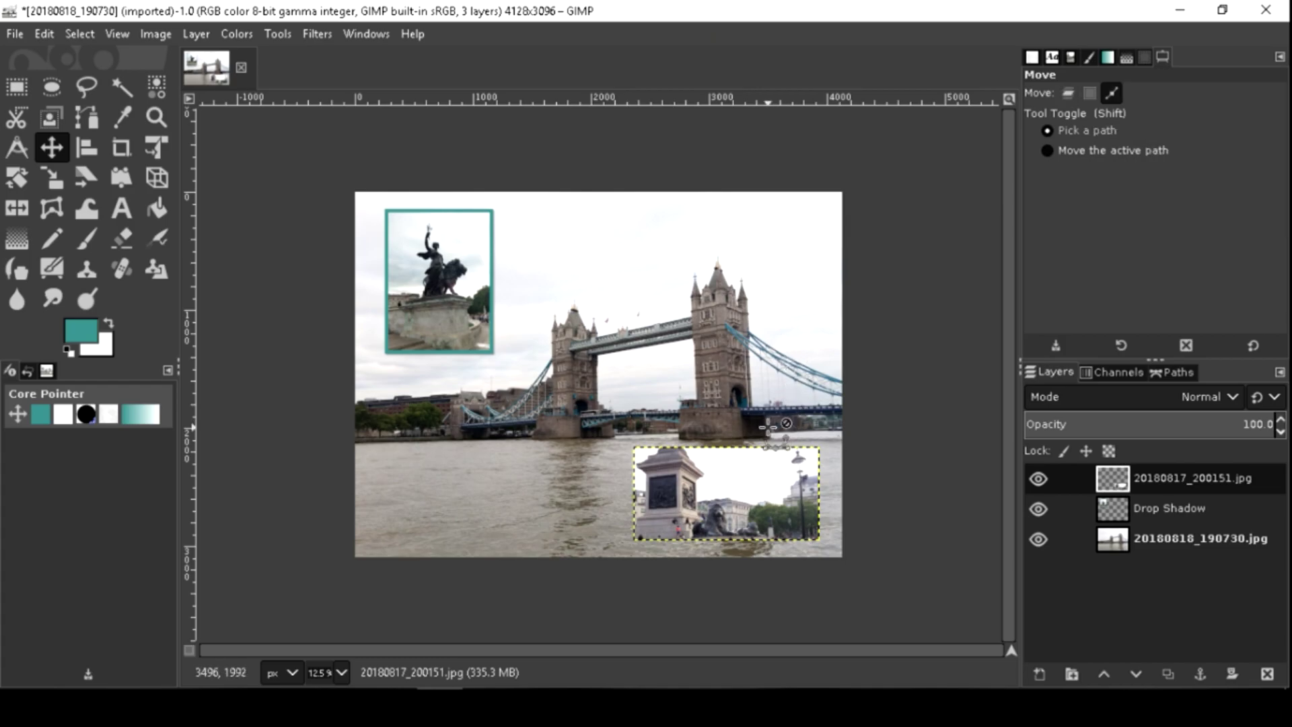
Step: Select all, stroke the monument layer's edge with a 60 px solid teal line, and clear the selection
key(ctrl+a)
click(42, 34)
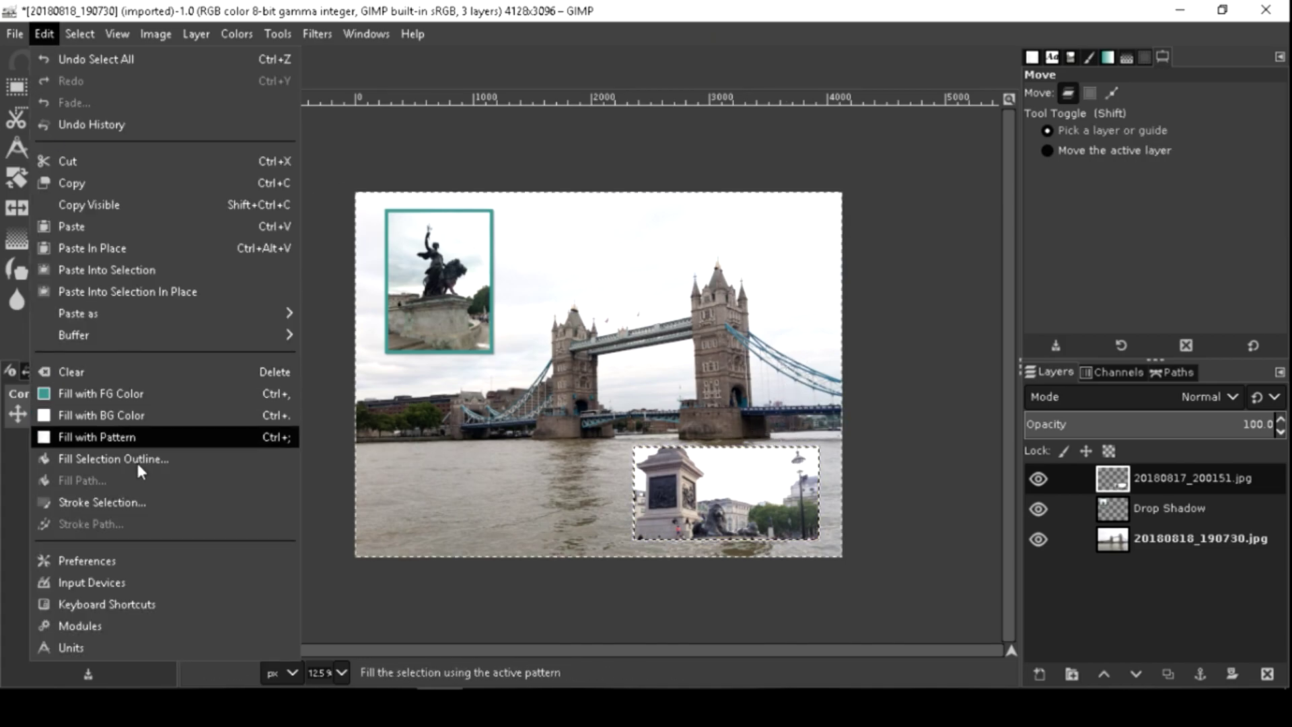
click(140, 502)
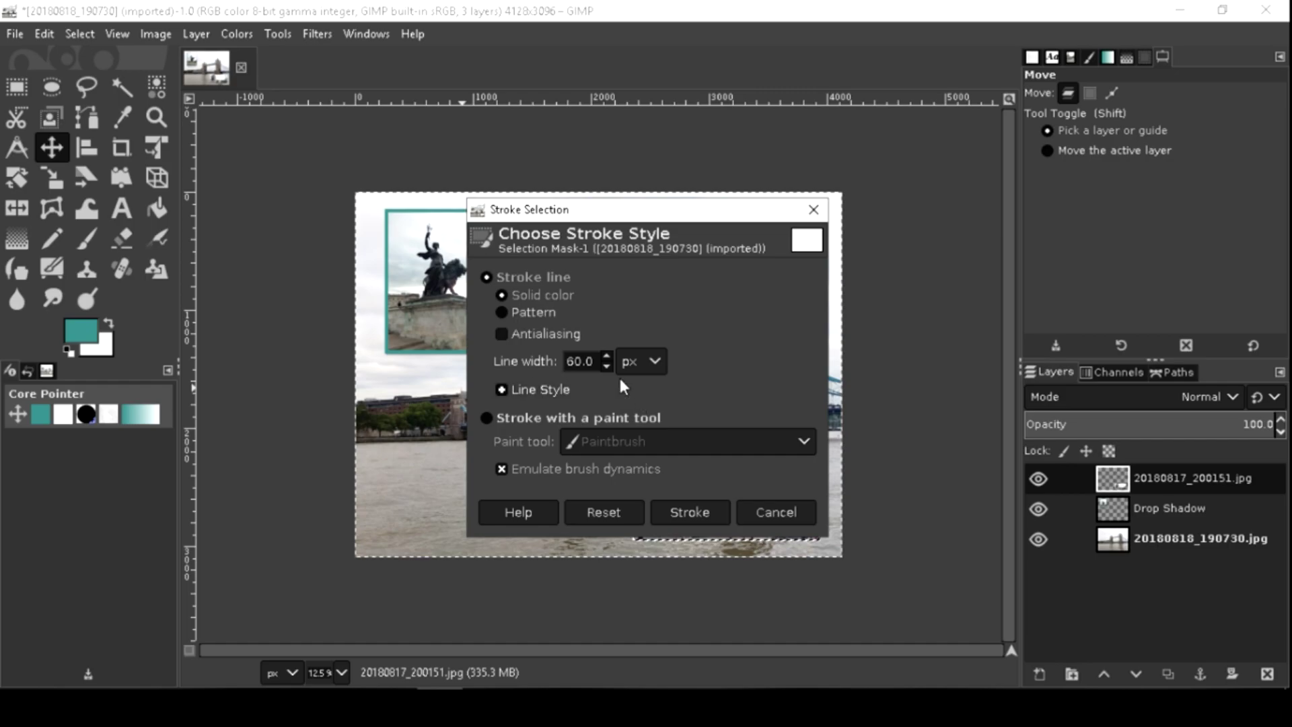
click(675, 511)
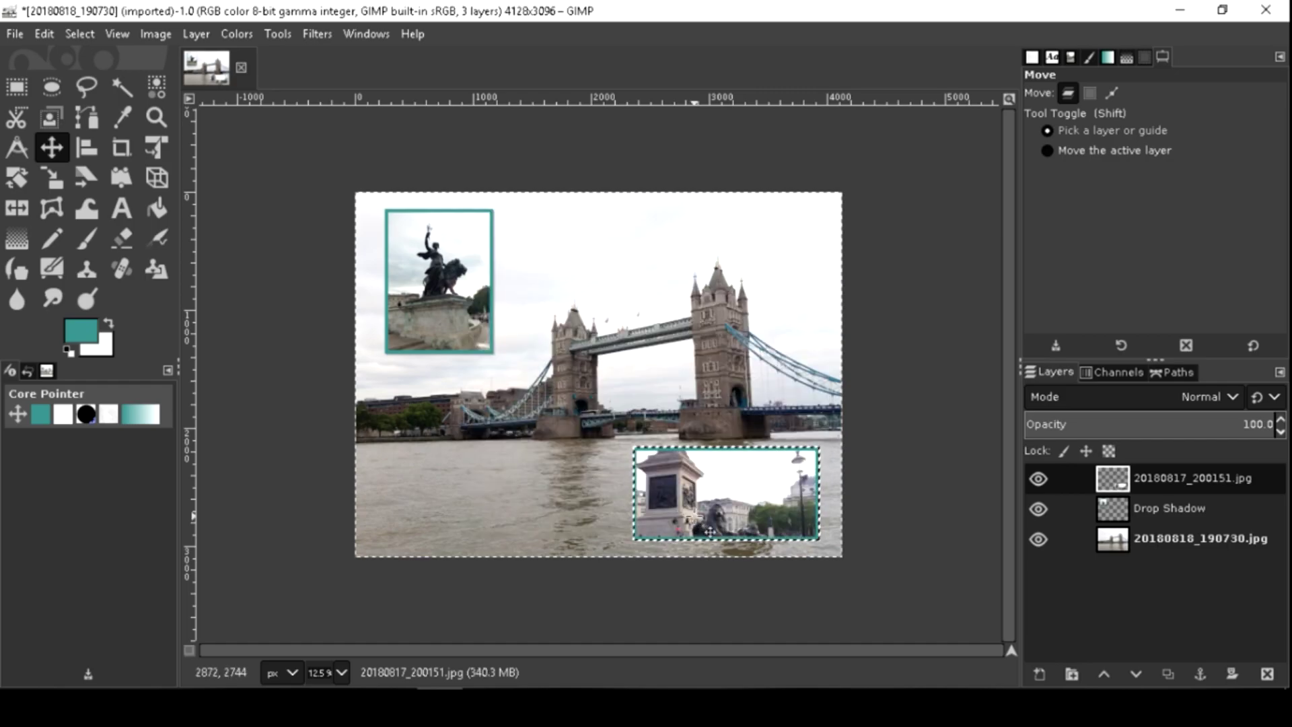
click(75, 33)
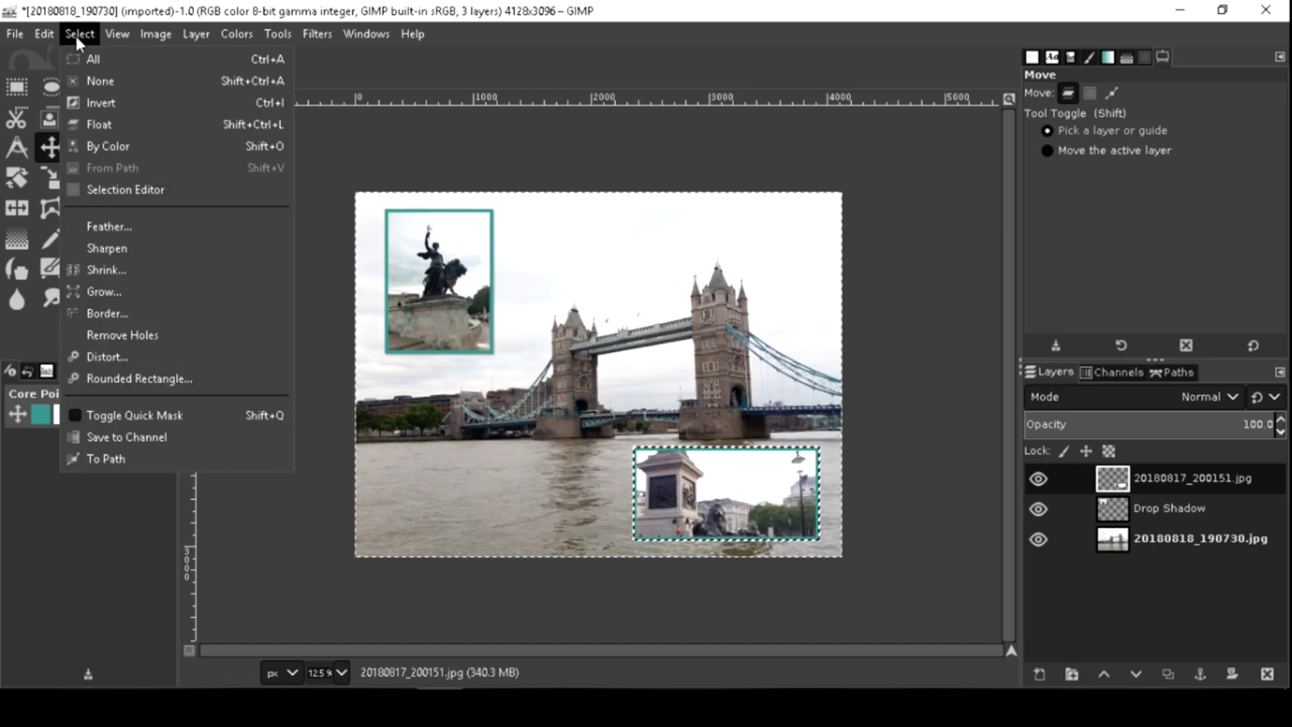
click(98, 76)
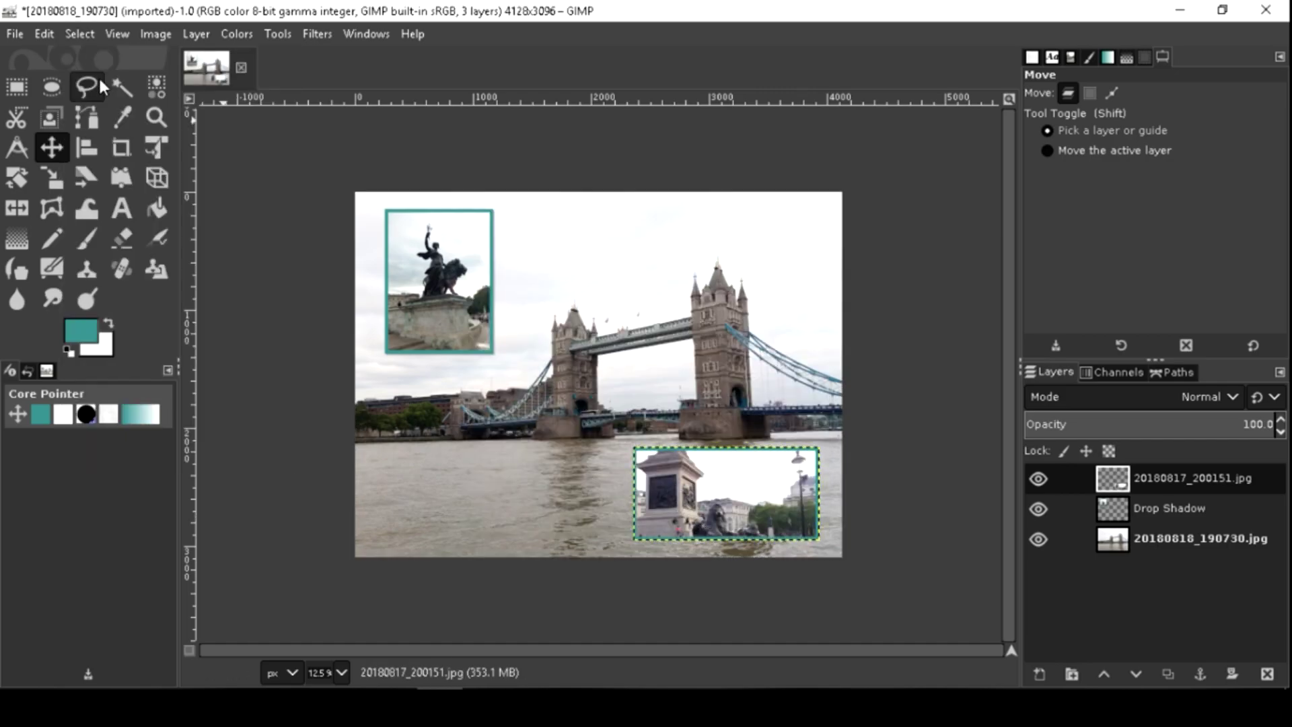
Step: Apply a legacy drop shadow with offsets 10, blur radius 15 and opacity 60 to the framed monument layer, and merge it down into its shadow
click(317, 34)
mouse_move(532, 227)
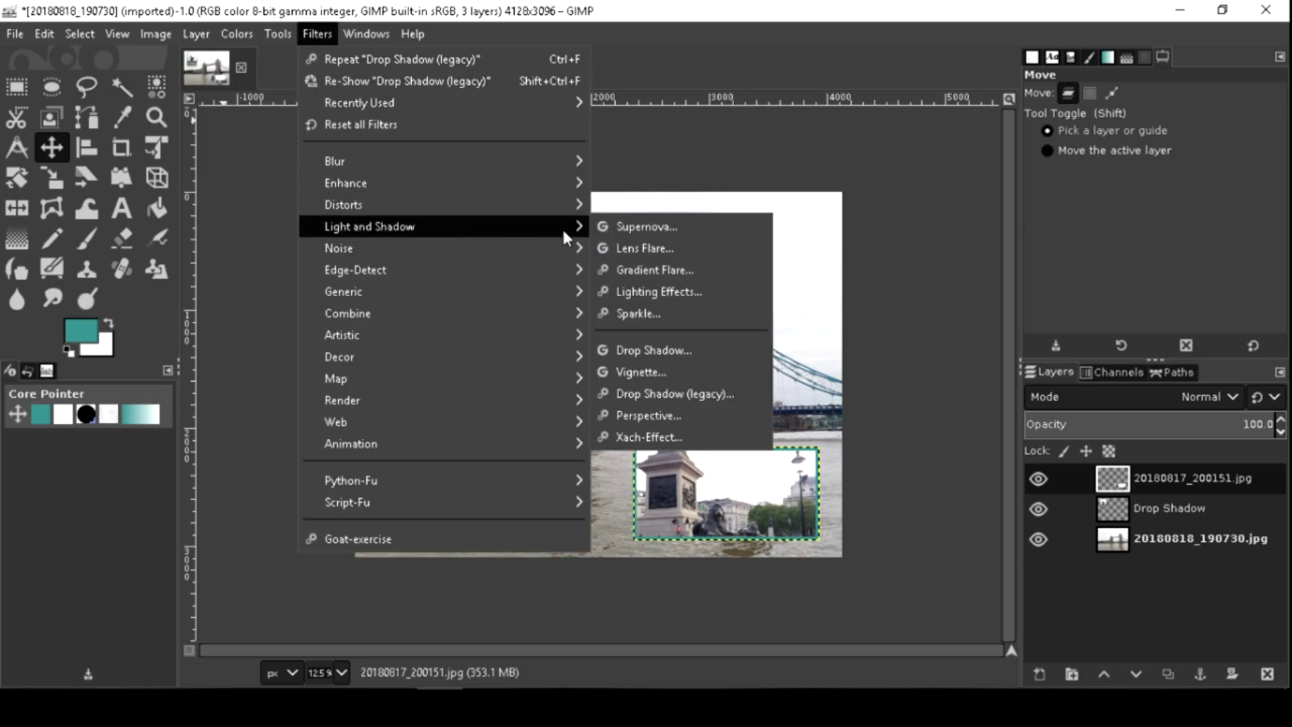
click(711, 392)
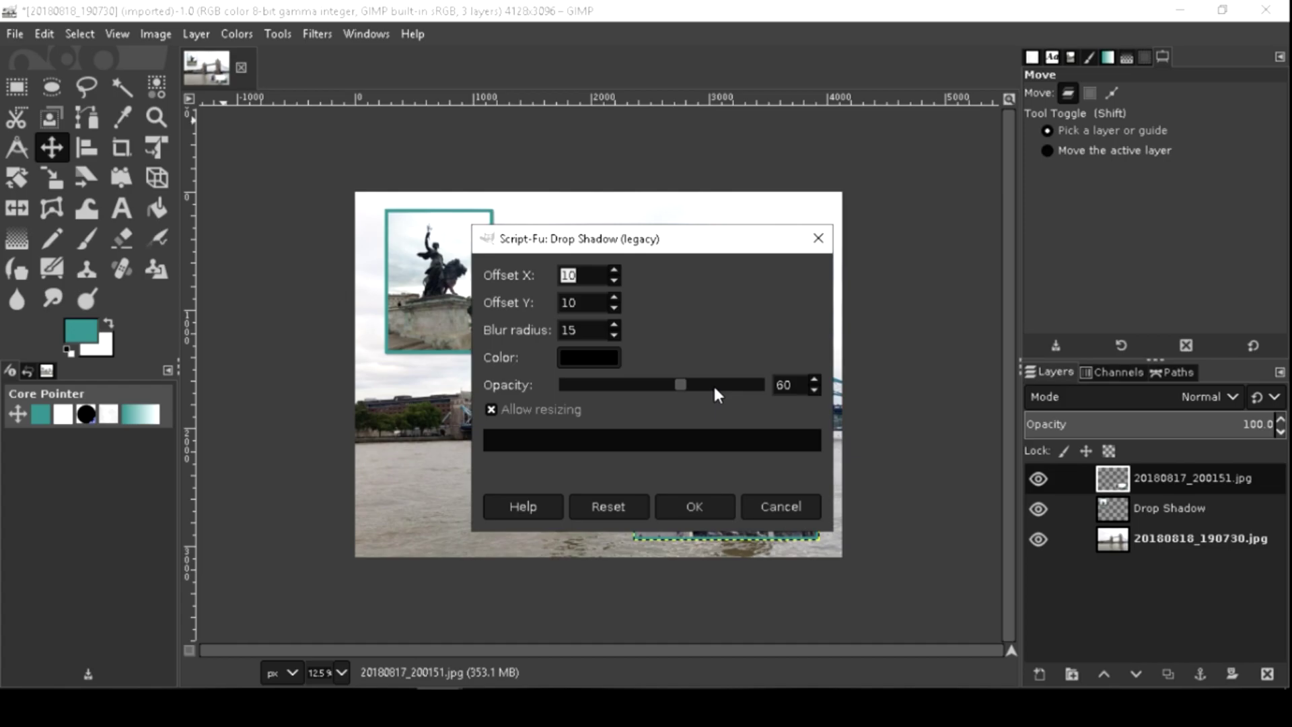
click(716, 506)
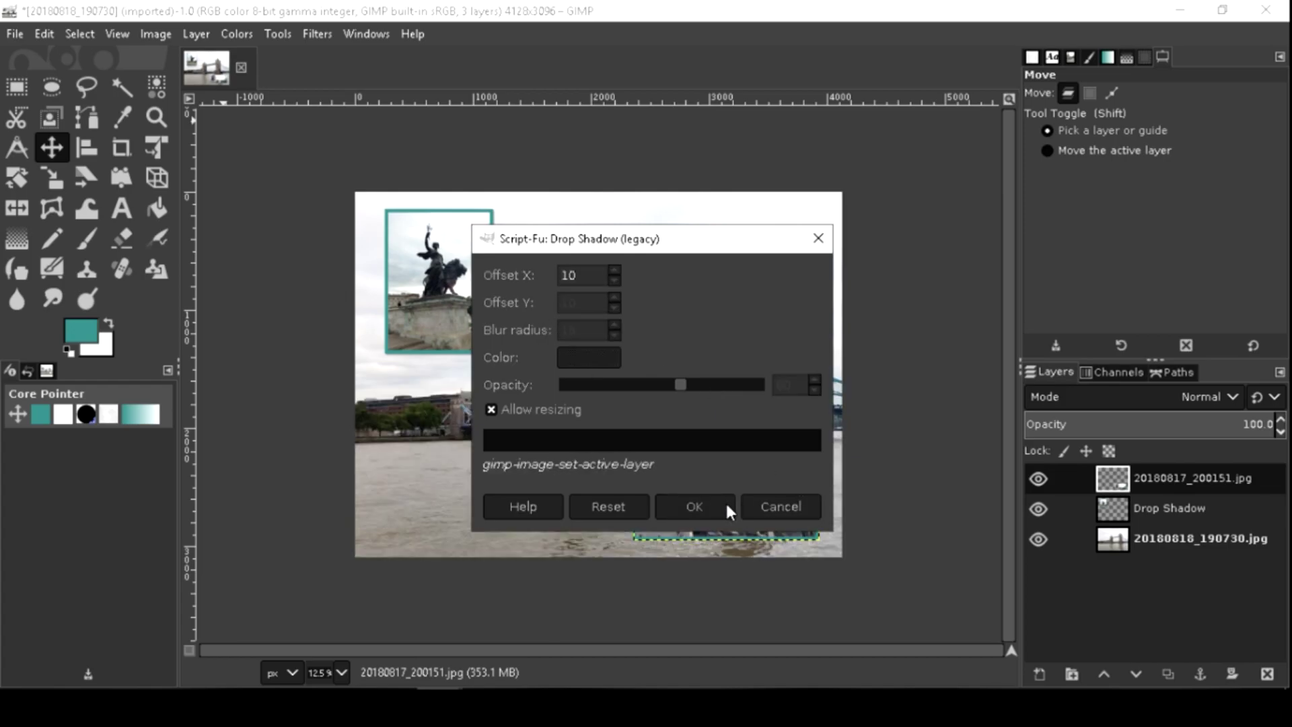
right_click(1117, 484)
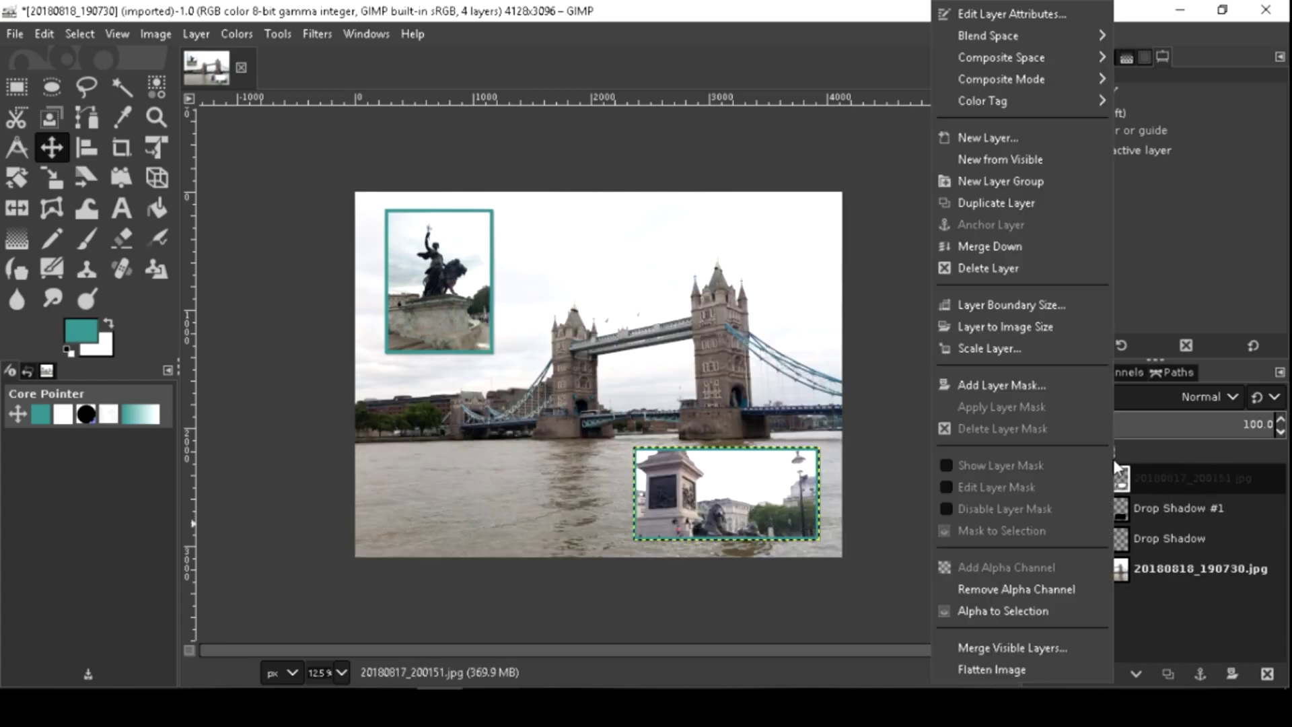
click(1034, 244)
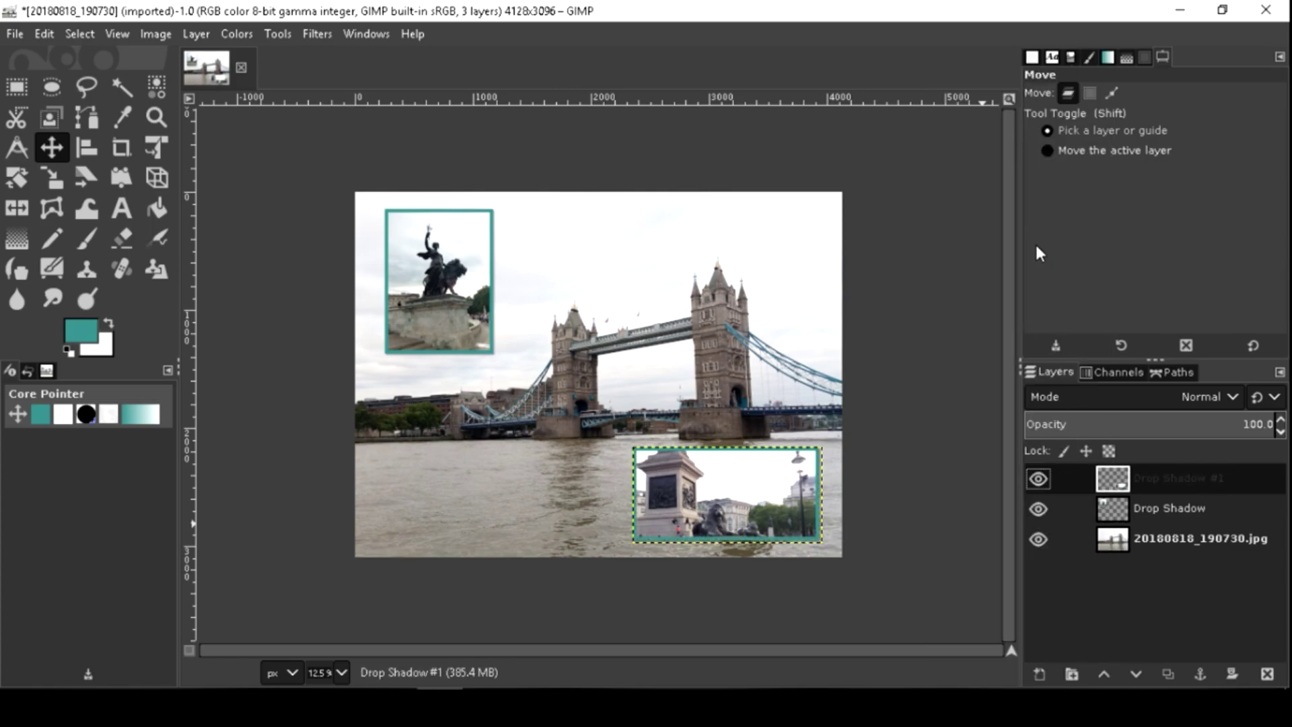
Step: Open the castle photo 20180818_142503.jpg as a new layer
click(14, 34)
click(86, 125)
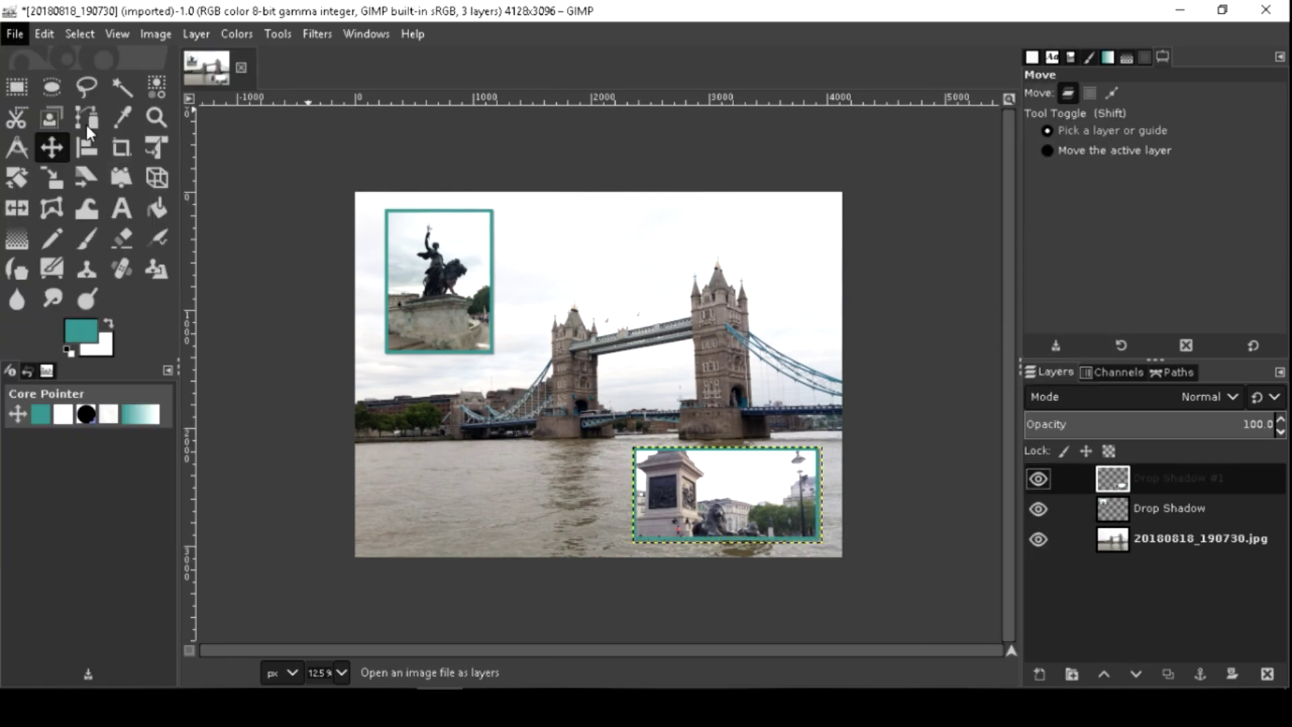
click(314, 158)
double_click(313, 159)
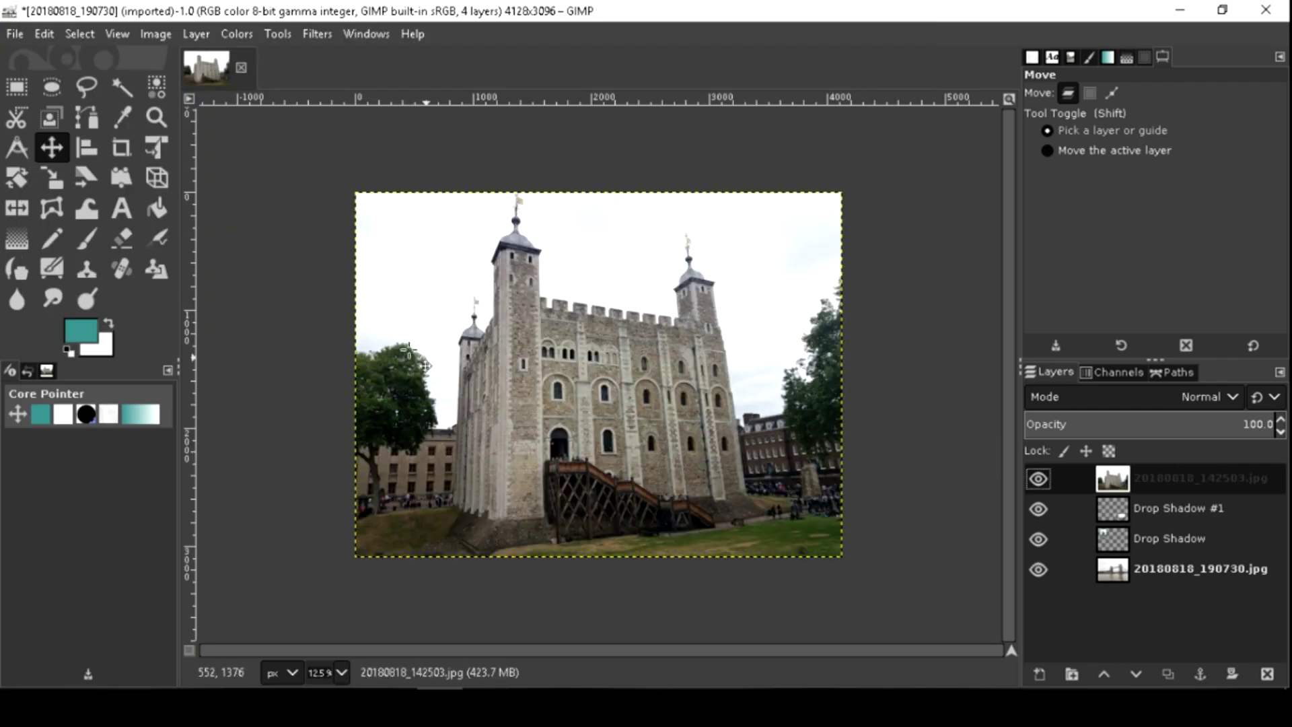
Step: Scale the castle layer to about 1224 × 918 px and move it onto the river beside the framed monument photo
click(54, 179)
drag(756, 245, 336, 408)
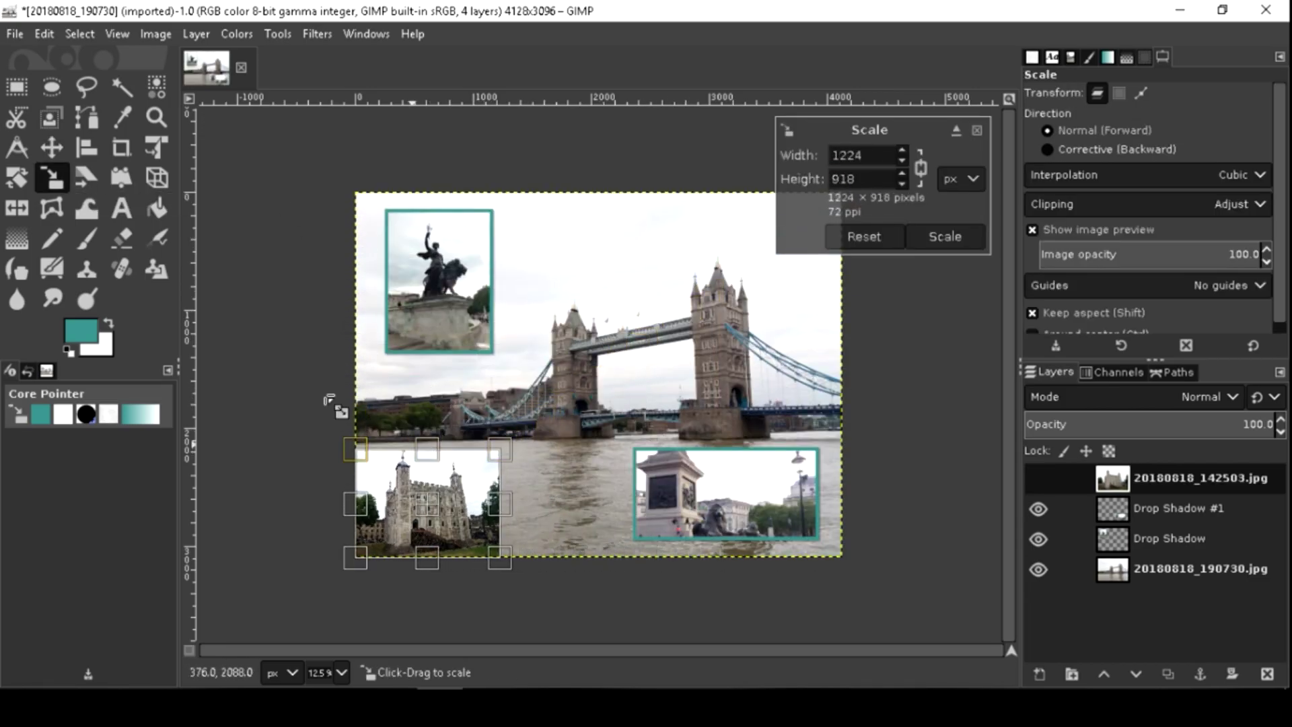
click(52, 146)
drag(443, 529, 553, 519)
Step: Select all, stroke the castle layer's edge with a 60 px solid teal line, and clear the selection
key(ctrl+a)
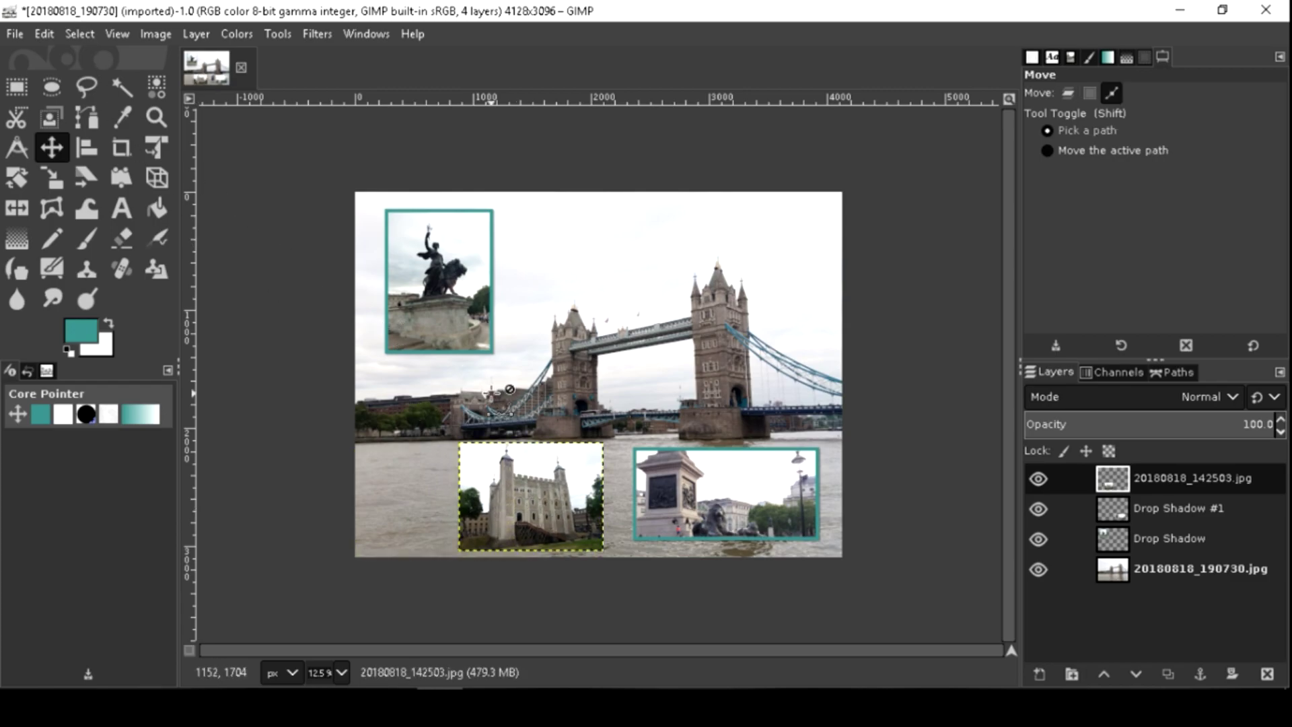
click(46, 36)
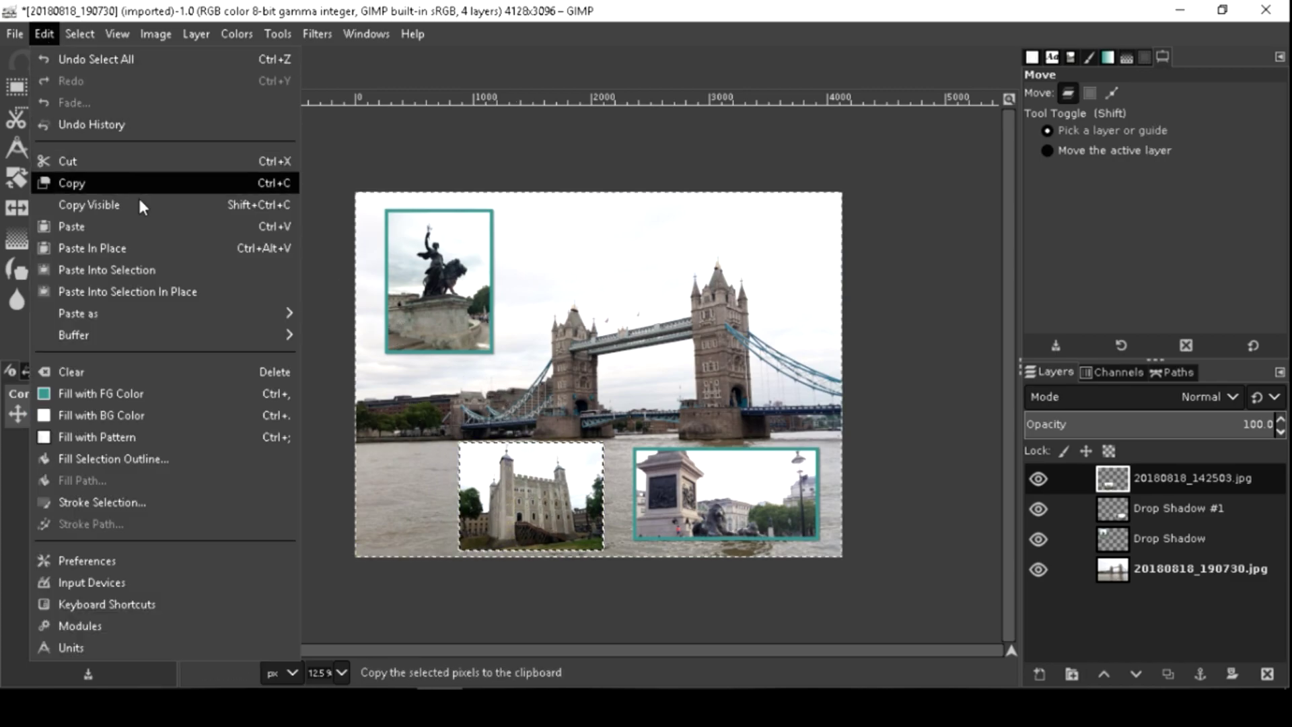
click(167, 502)
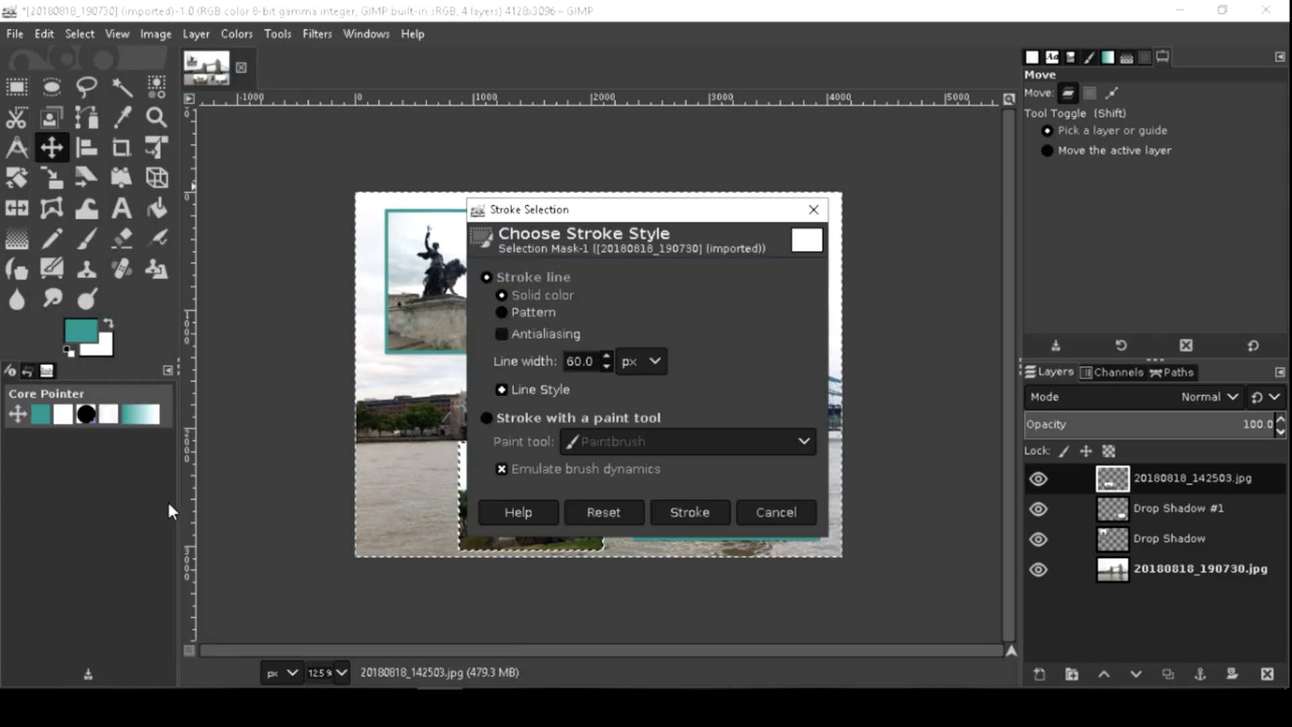
click(700, 520)
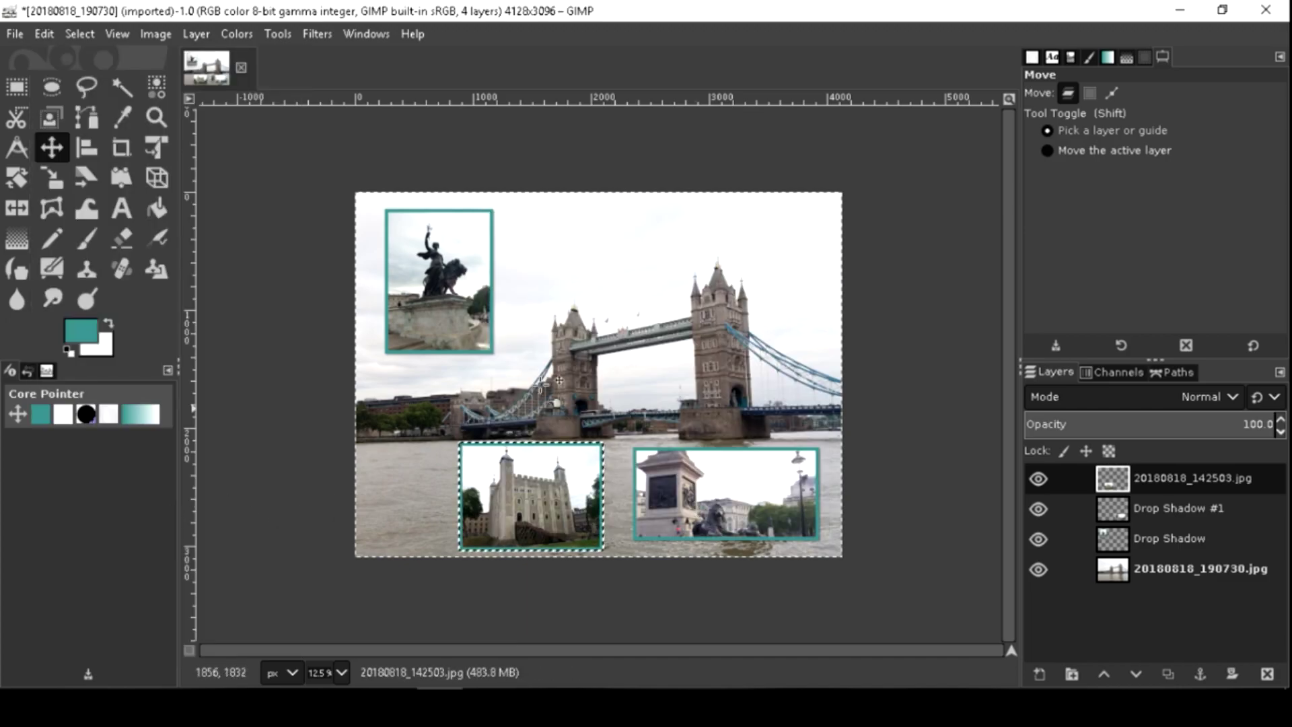
click(79, 35)
click(104, 82)
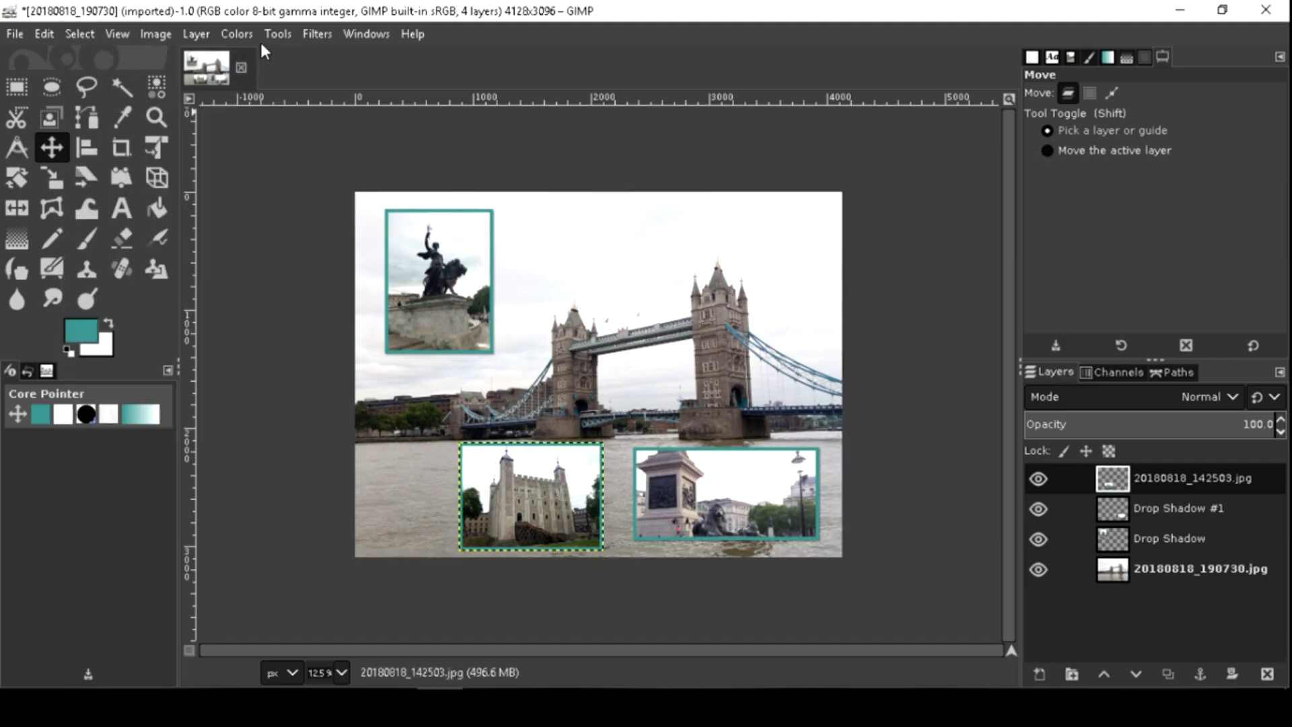
Step: Apply a legacy drop shadow with offsets 10, blur radius 15 and opacity 60 to the castle layer, and merge it down into its shadow
click(312, 35)
mouse_move(490, 225)
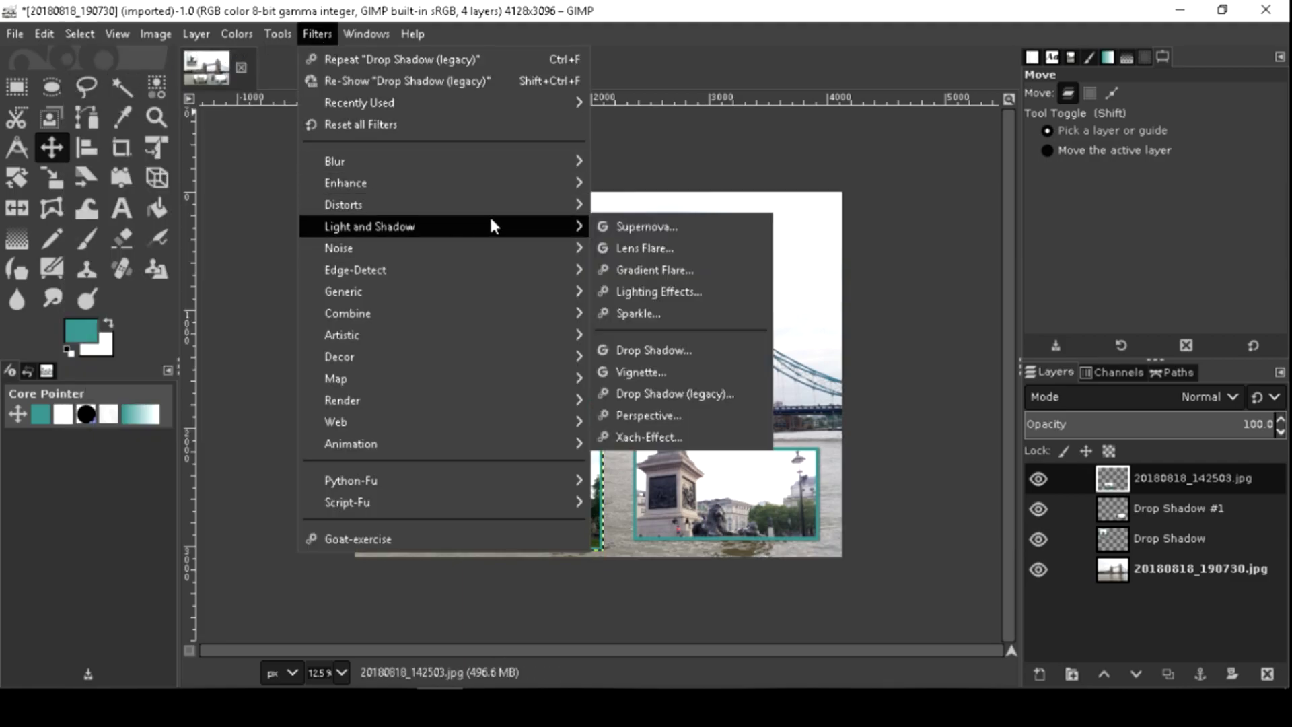
click(701, 392)
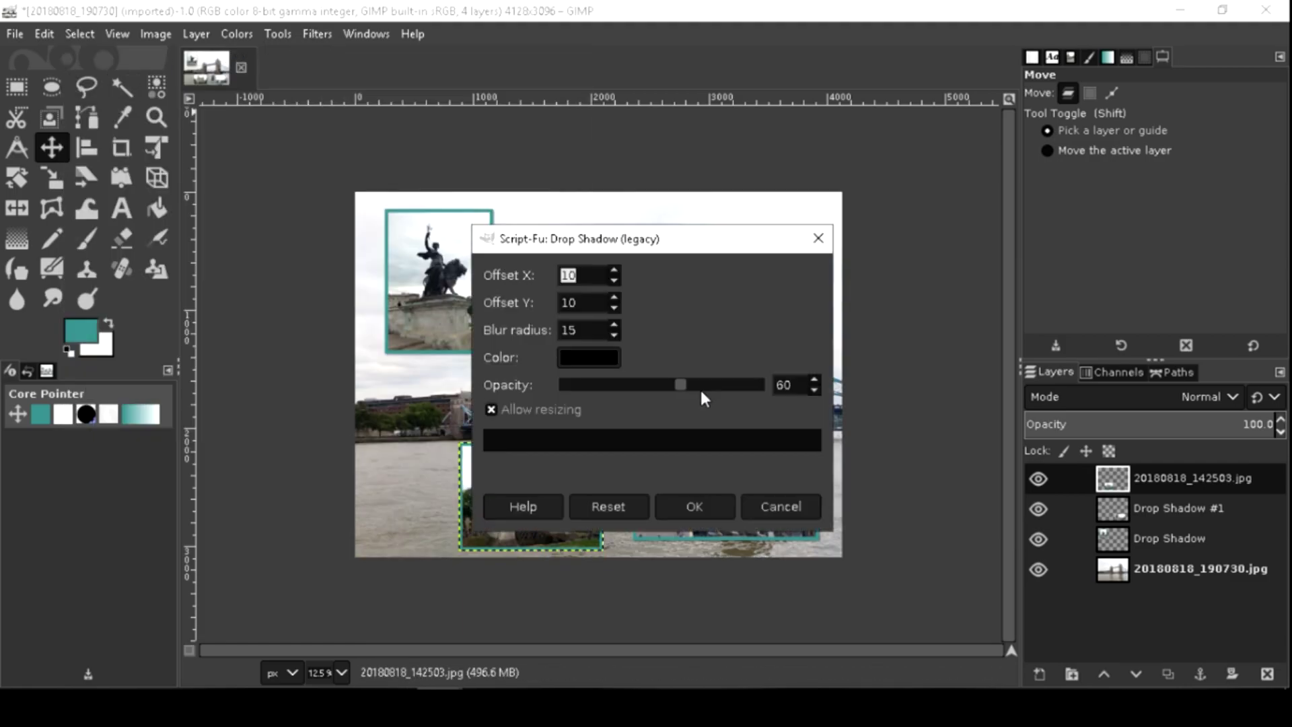
click(694, 499)
right_click(1119, 481)
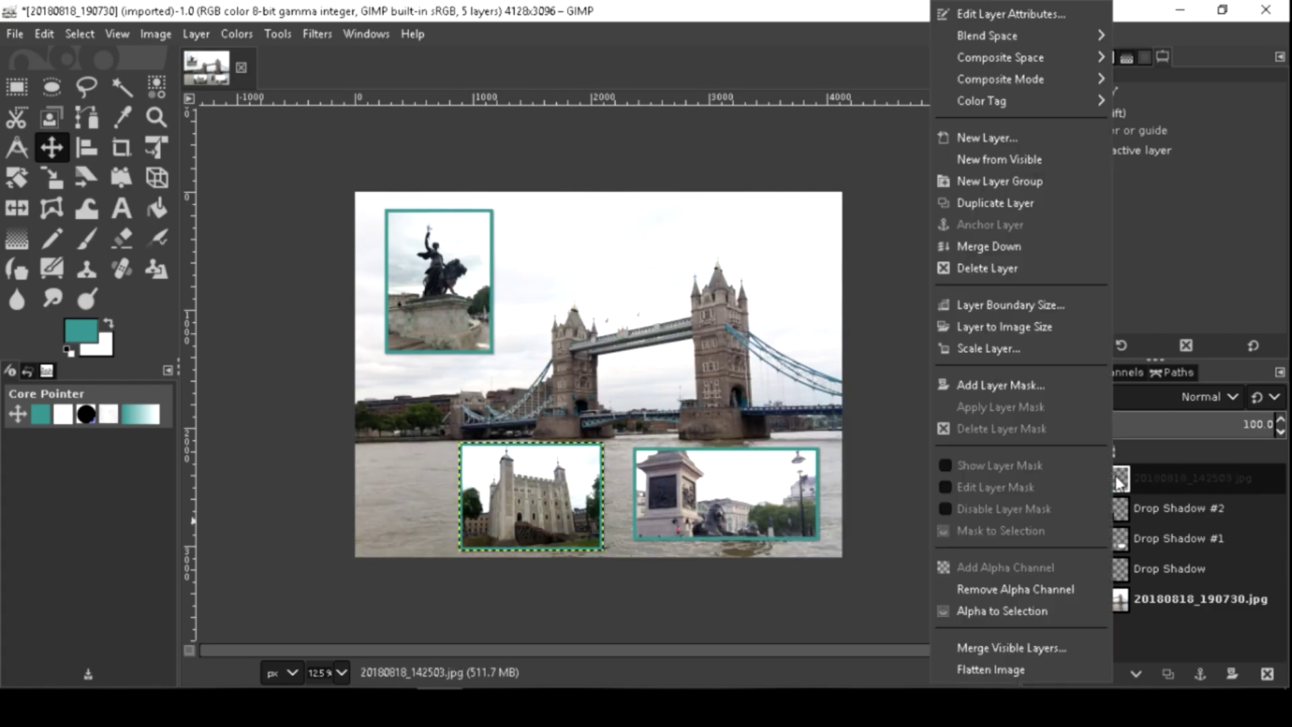
click(1022, 246)
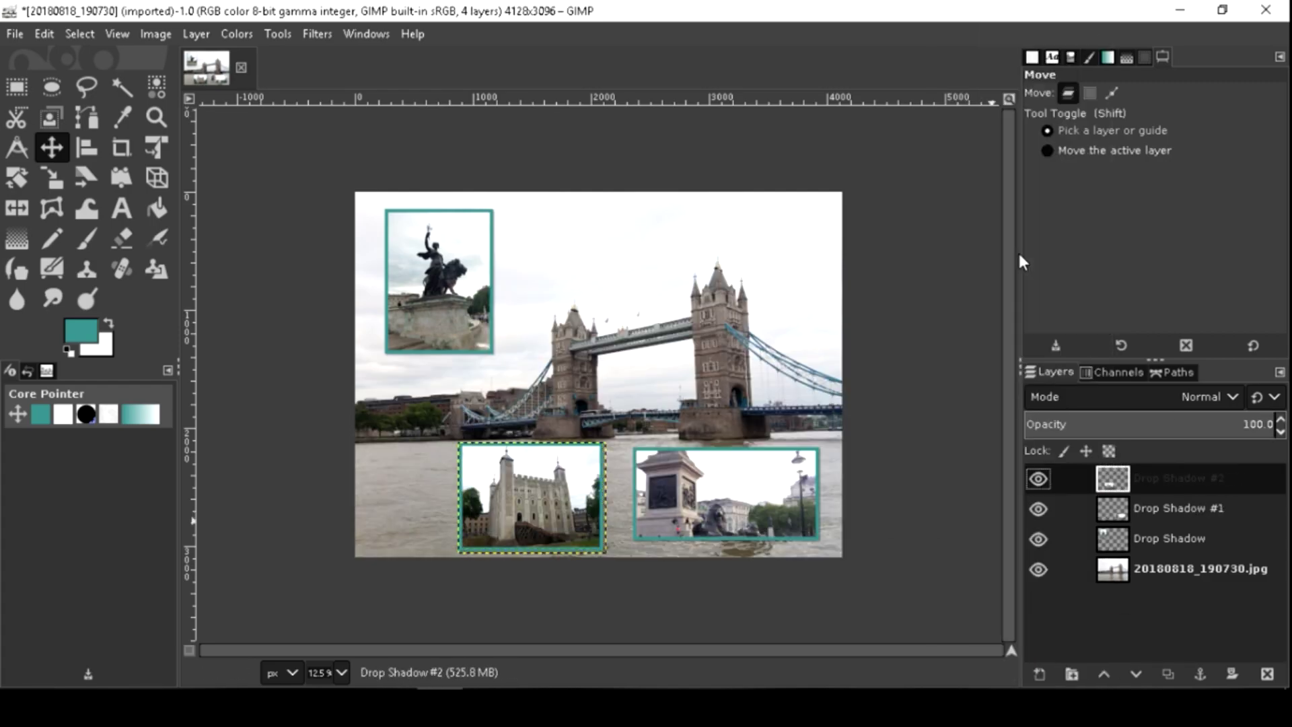
Step: Open the stone tower building photo IMG_20180817_112628.jpg as a new layer
click(17, 31)
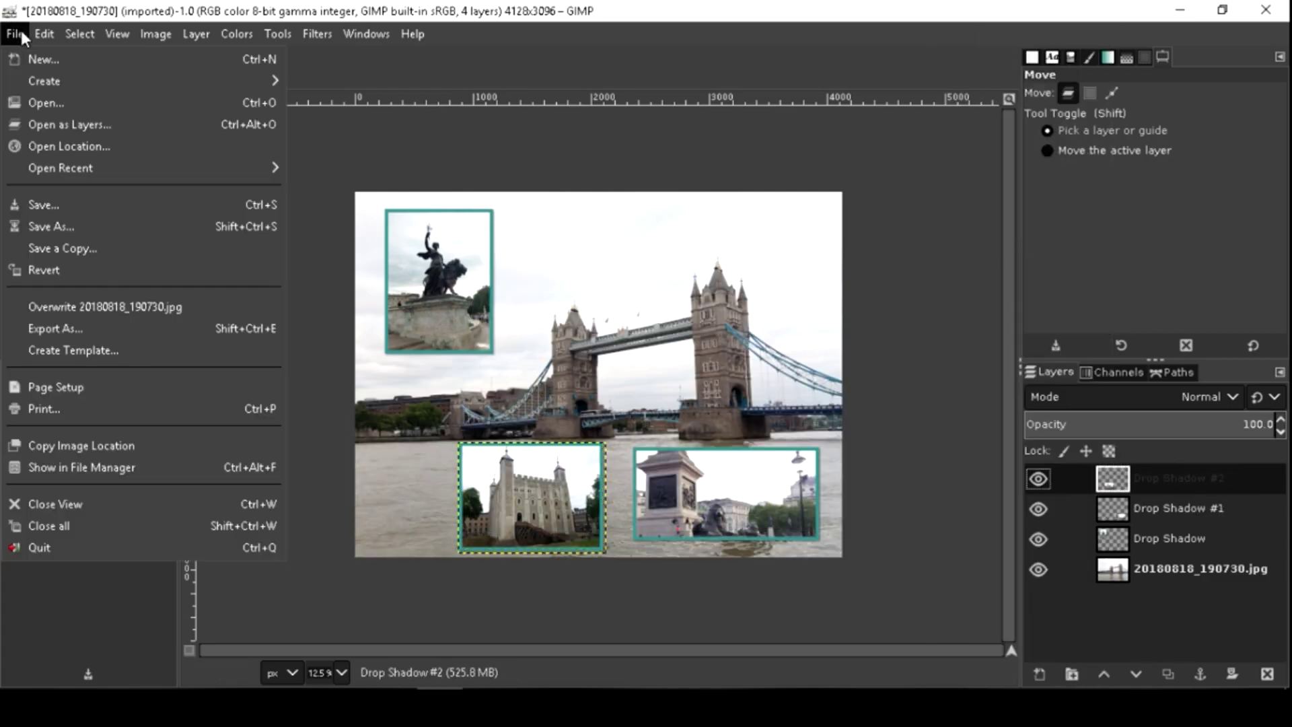
click(99, 131)
click(334, 176)
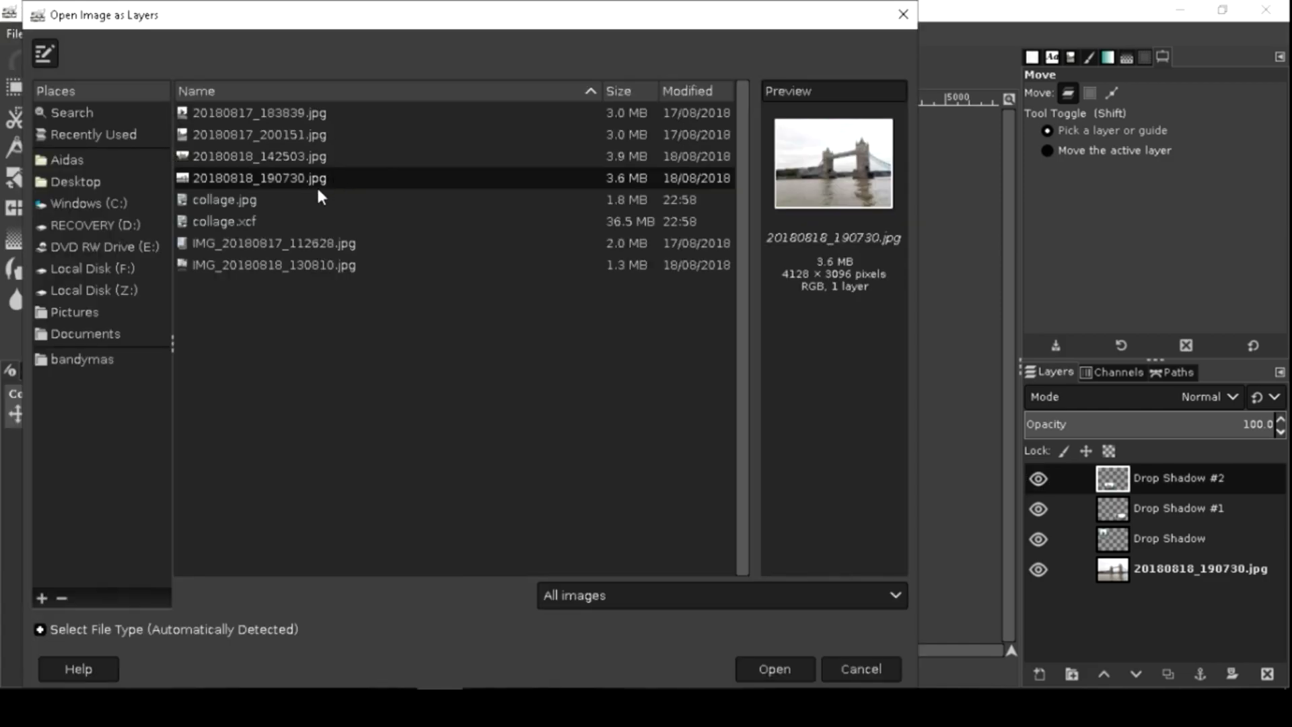
click(289, 199)
click(274, 241)
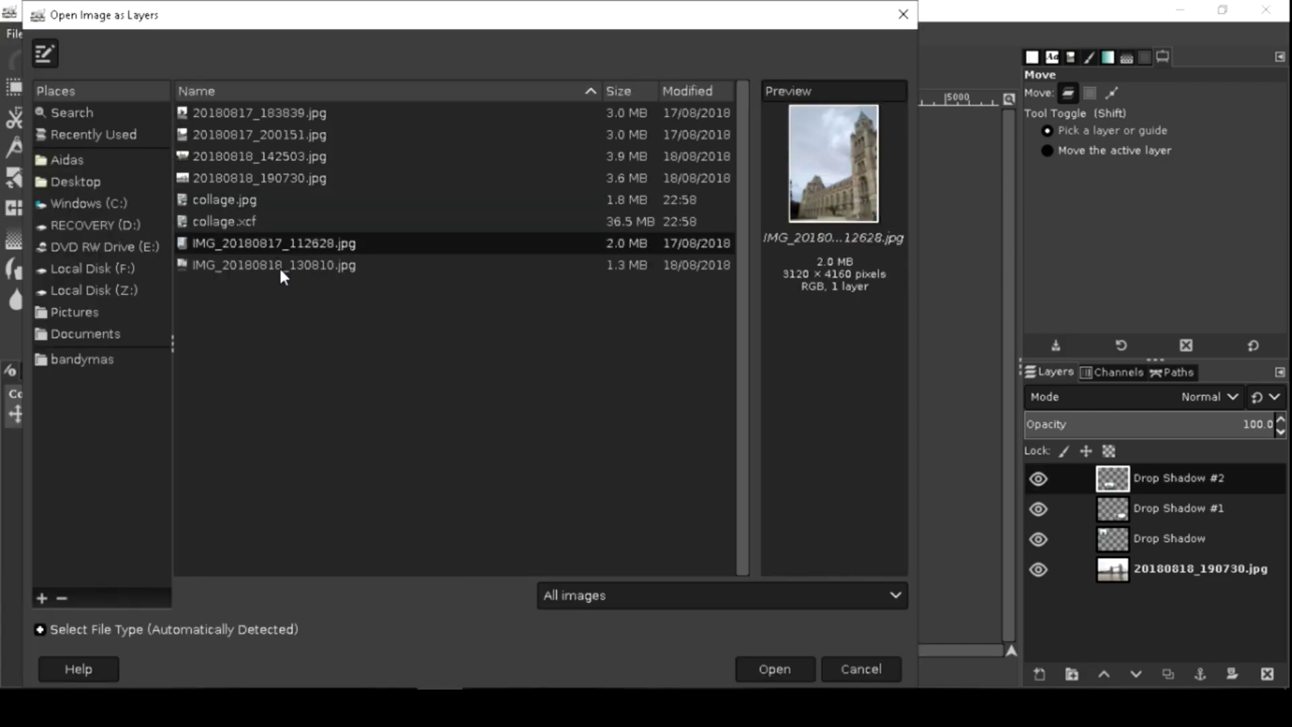
click(280, 266)
double_click(285, 240)
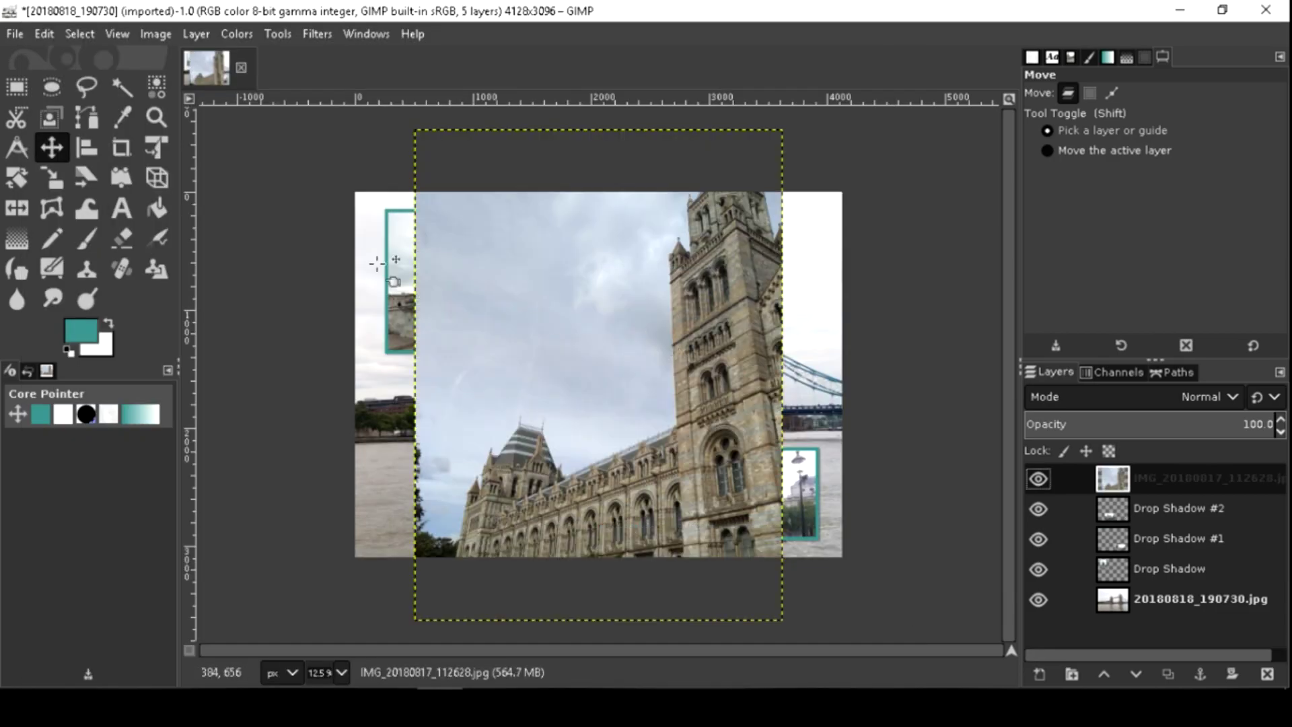
Step: Scale the stone building layer down to a small portrait photo and move it to the image's lower-left corner, beside the castle photo
click(52, 177)
drag(757, 226, 448, 502)
click(62, 158)
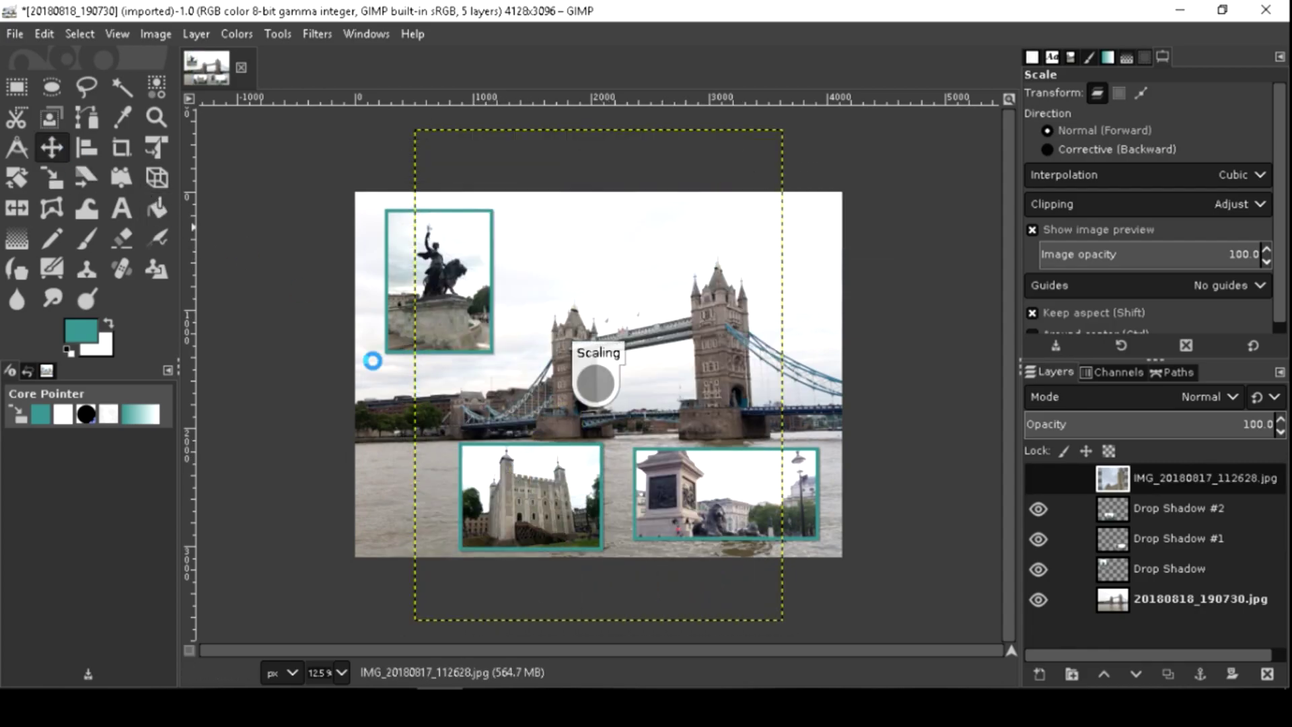
drag(515, 546, 444, 465)
Step: Select all, stroke the stone building layer's edge with a 60 px solid teal line, and clear the selection
key(ctrl+a)
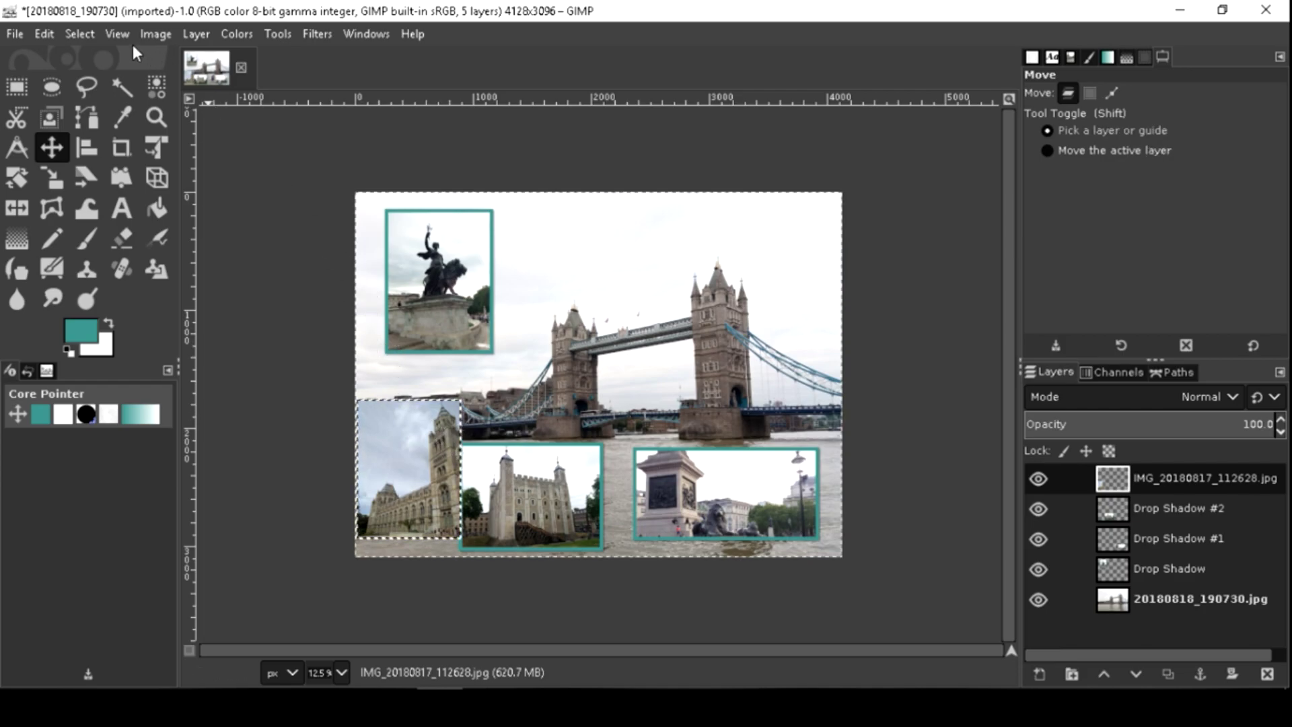
click(46, 34)
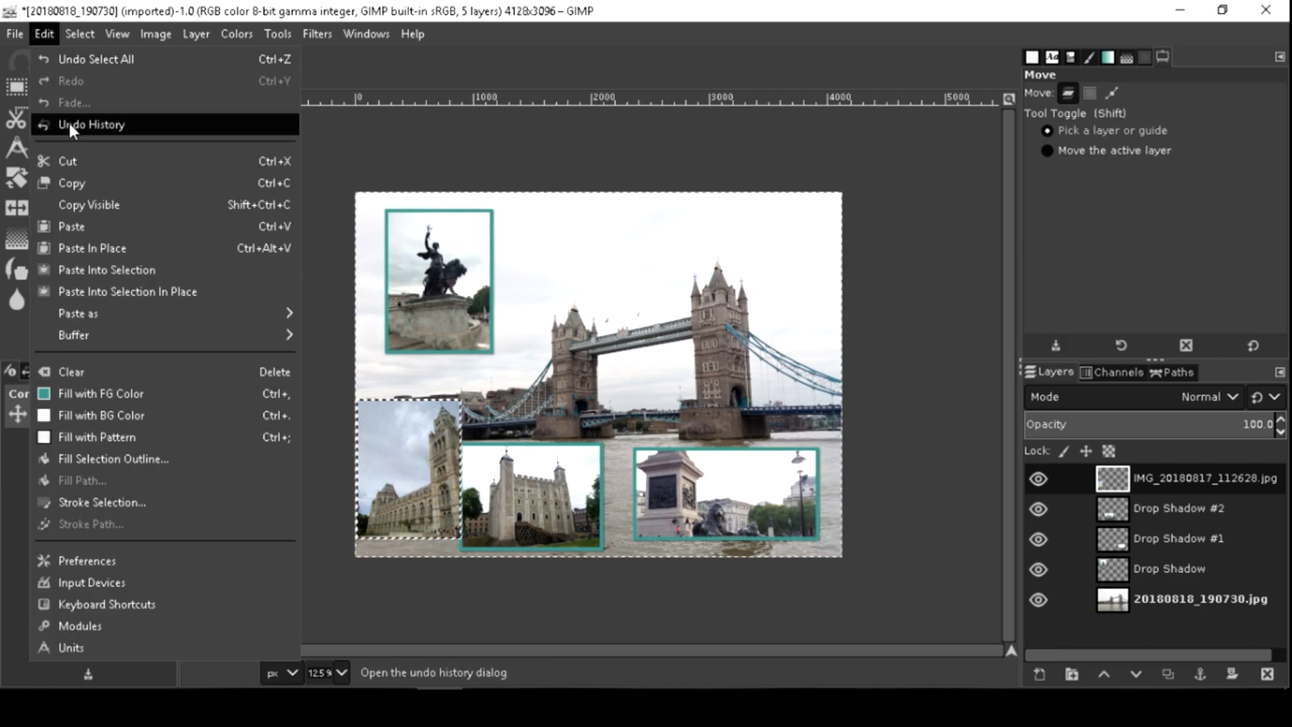
click(134, 505)
click(692, 509)
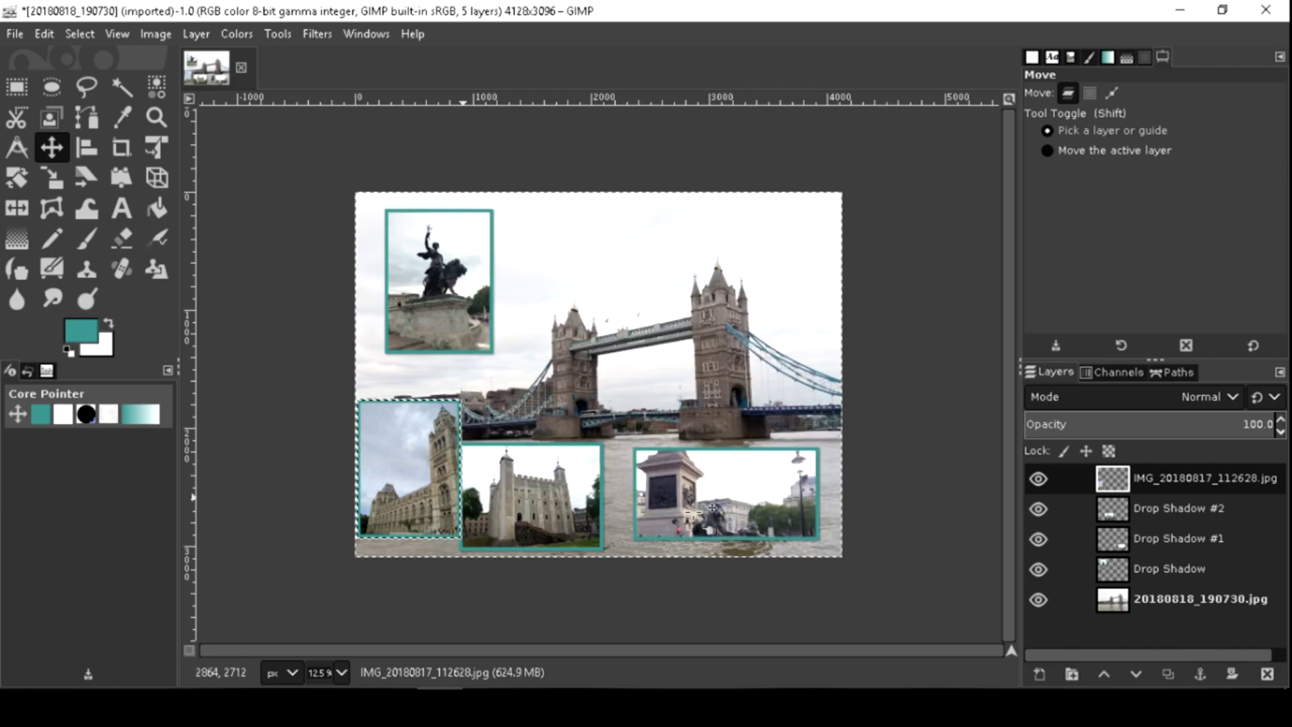
click(87, 33)
click(102, 83)
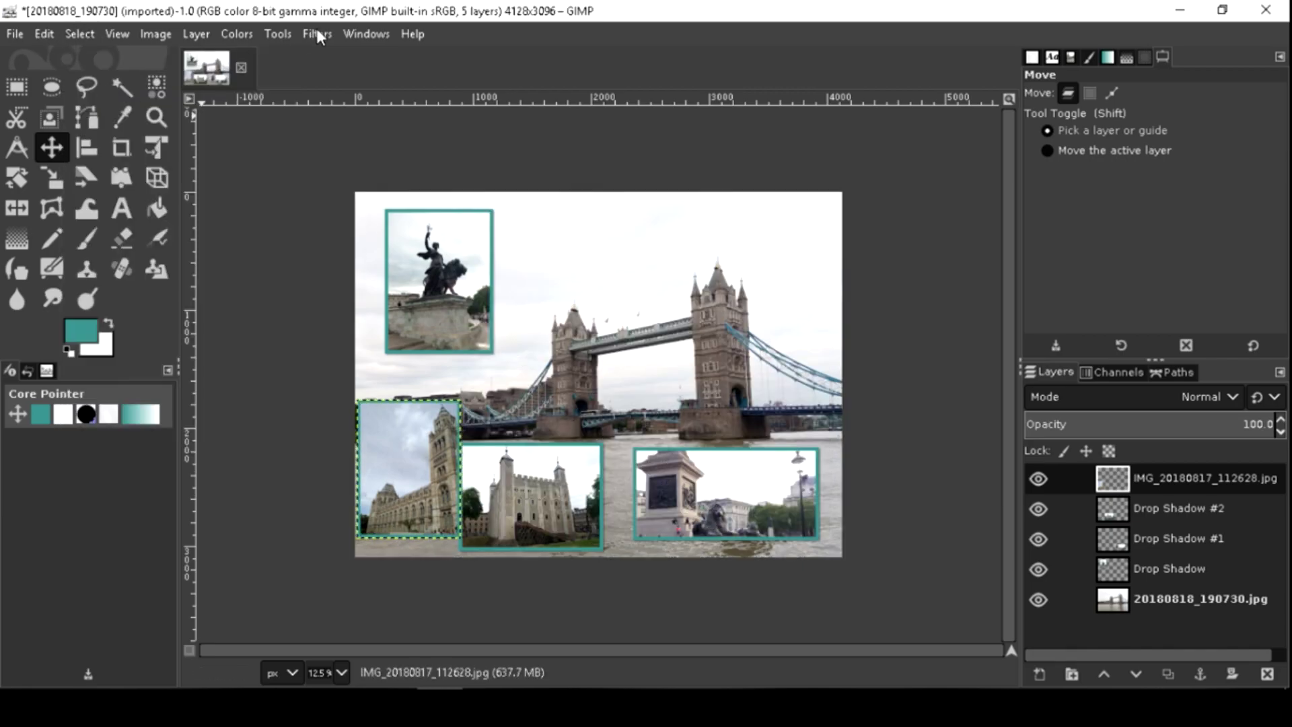
Step: Apply a legacy drop shadow with offsets 10, blur radius 15 and opacity 60 to the stone building layer, and merge it down into its shadow
click(316, 31)
mouse_move(441, 227)
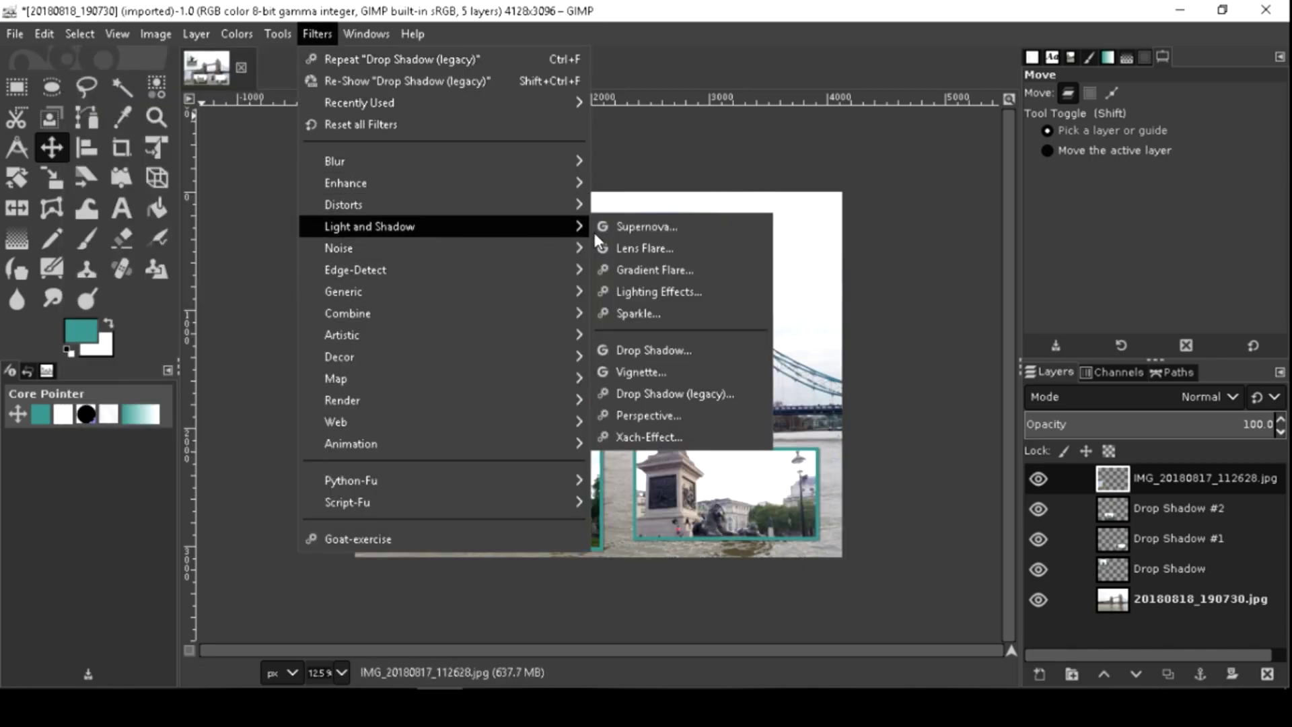
click(740, 393)
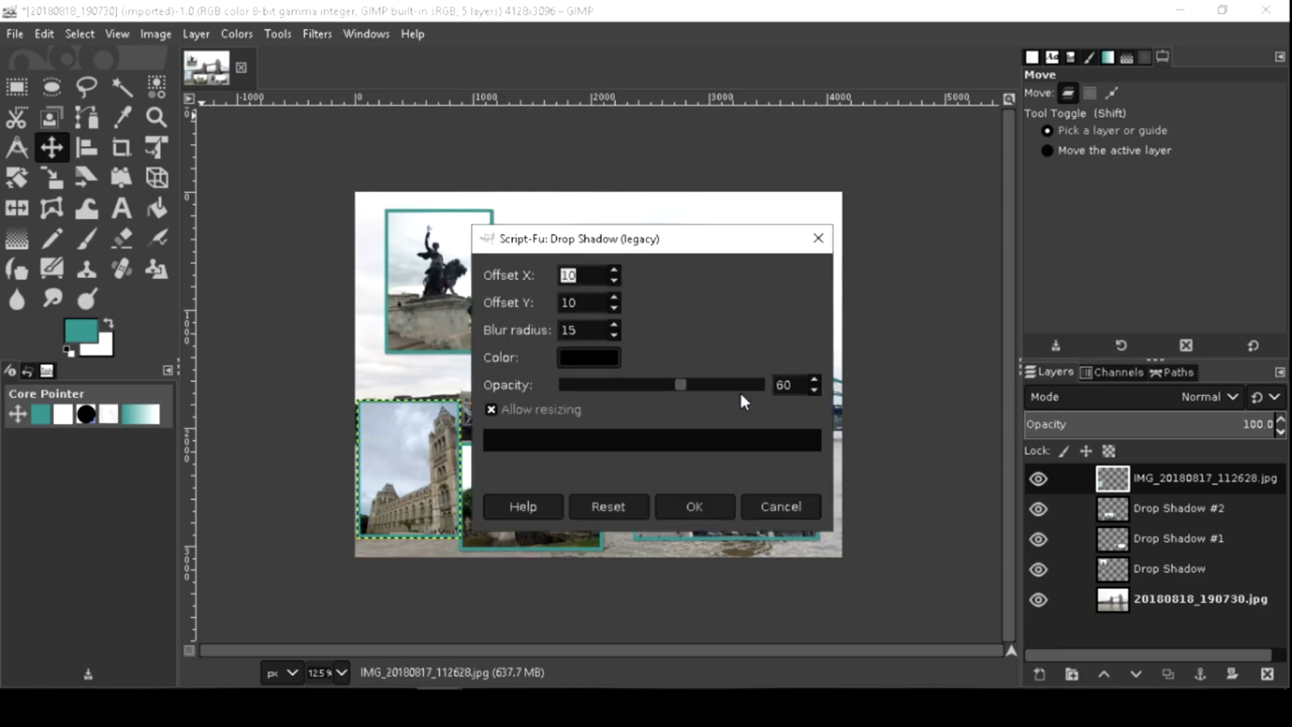
click(708, 506)
right_click(1114, 481)
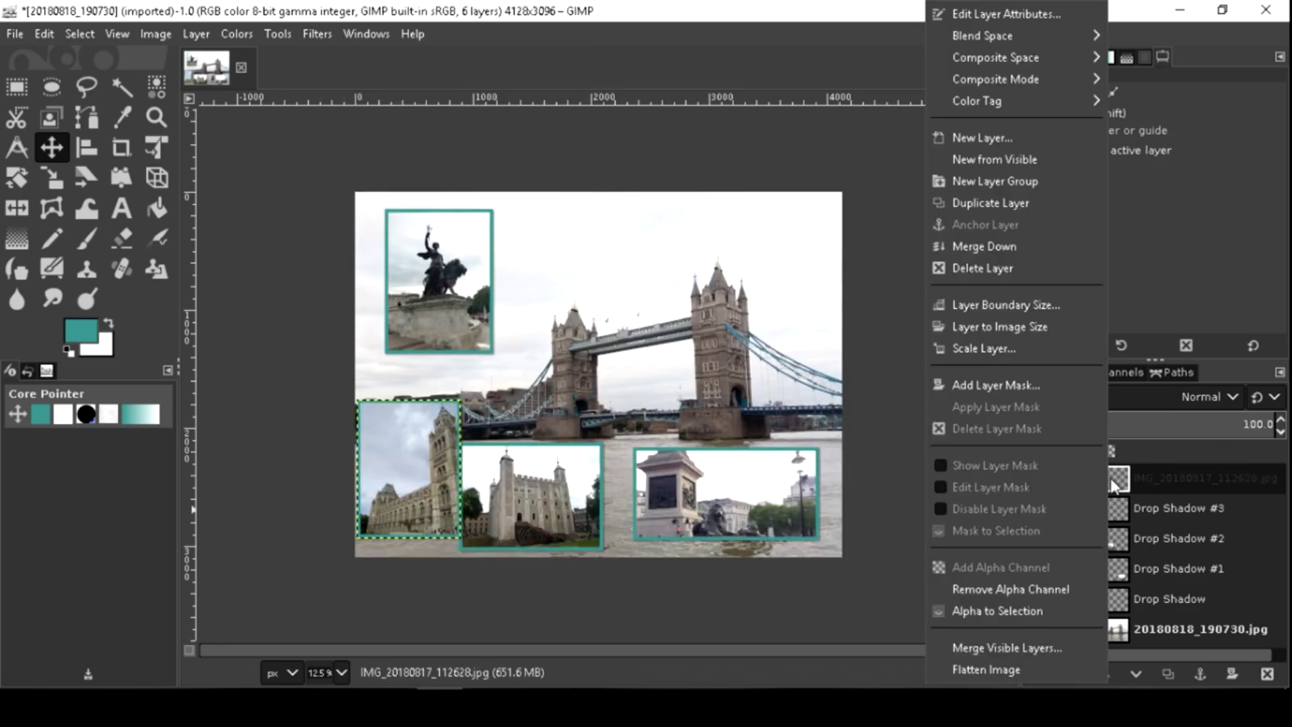
click(1023, 246)
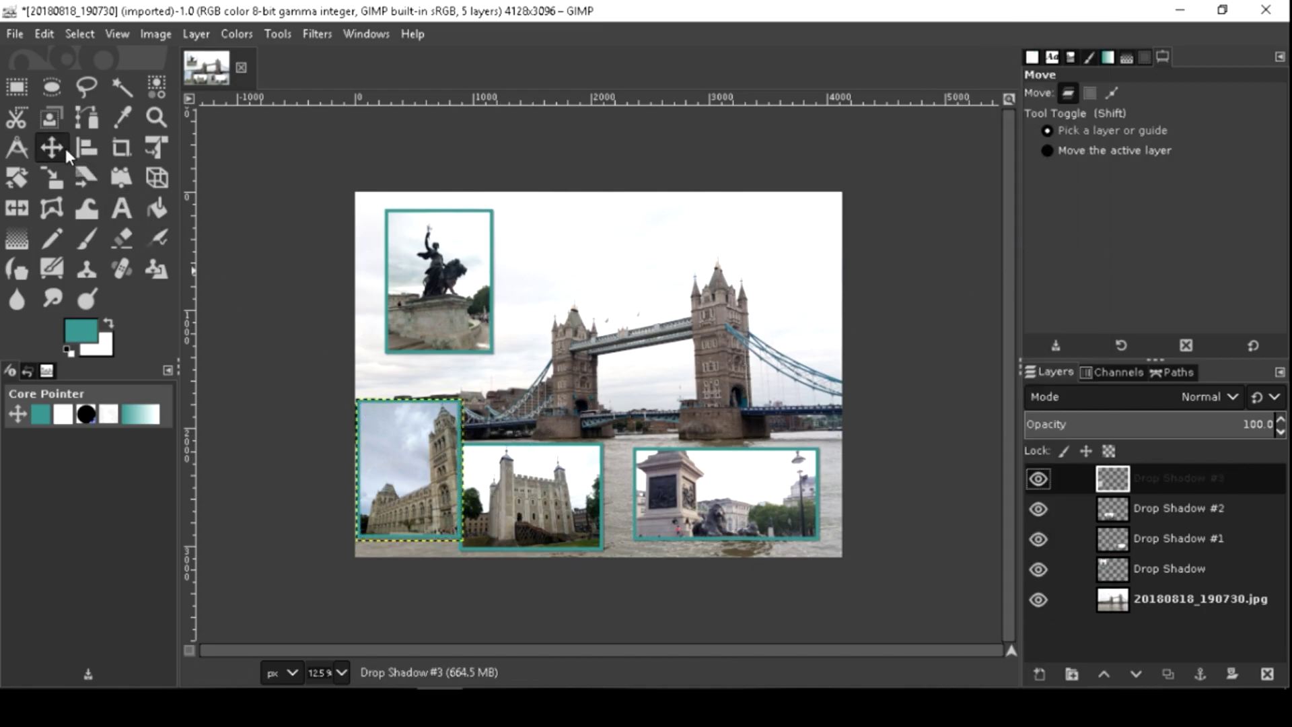
Step: Reposition the framed photos along the river so that gaps separate the stone building, castle and monument pictures
drag(569, 503, 626, 493)
mouse_move(448, 461)
mouse_down()
mouse_move(445, 498)
mouse_move(465, 482)
mouse_up()
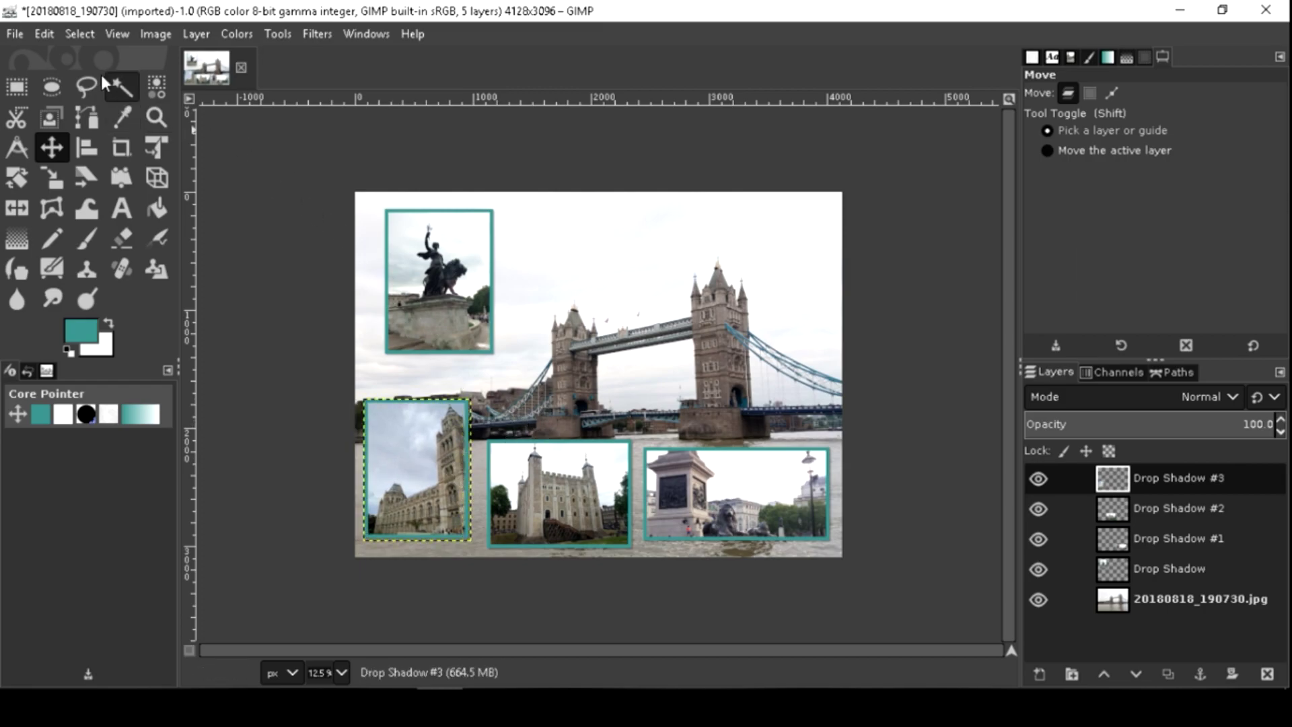
Step: Open the skyscraper photo IMG_20180818_130810.jpg as a new layer
click(25, 36)
click(105, 126)
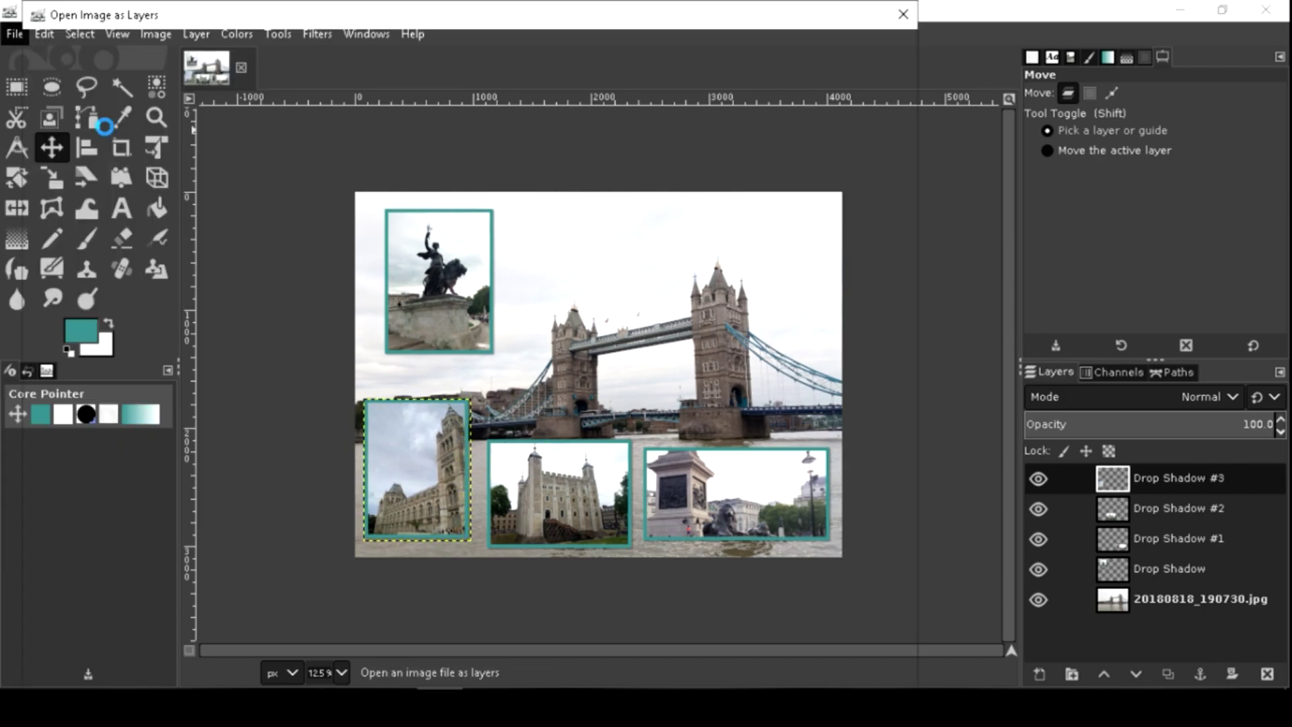
click(340, 266)
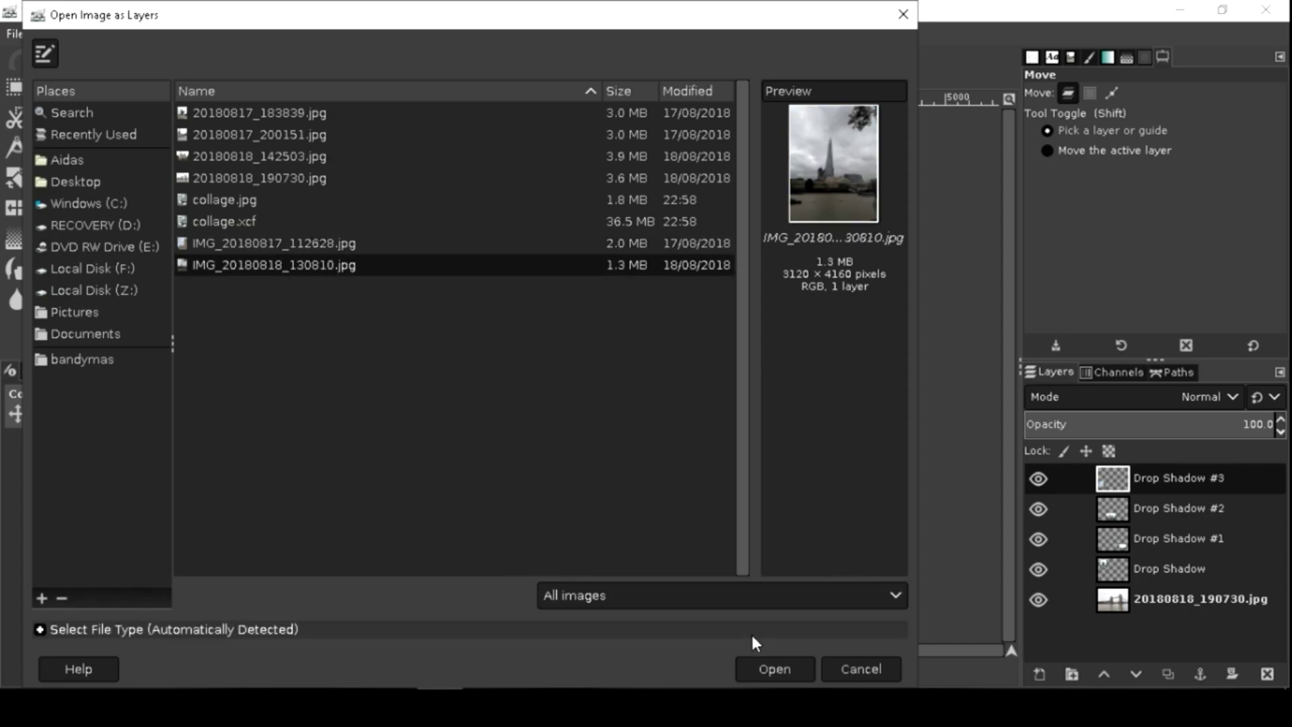
click(771, 665)
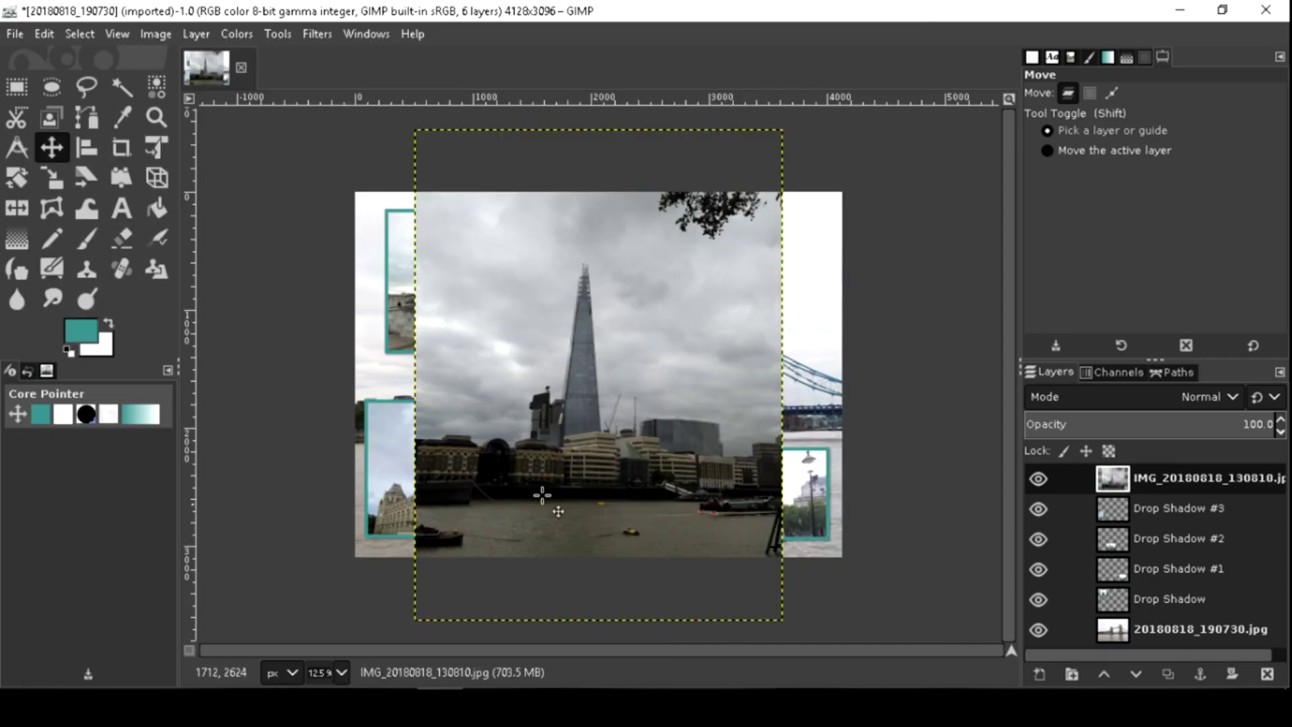
Step: Scale the skyscraper layer to about 842 × 1123 px and move it into the sky above the bridge
click(55, 181)
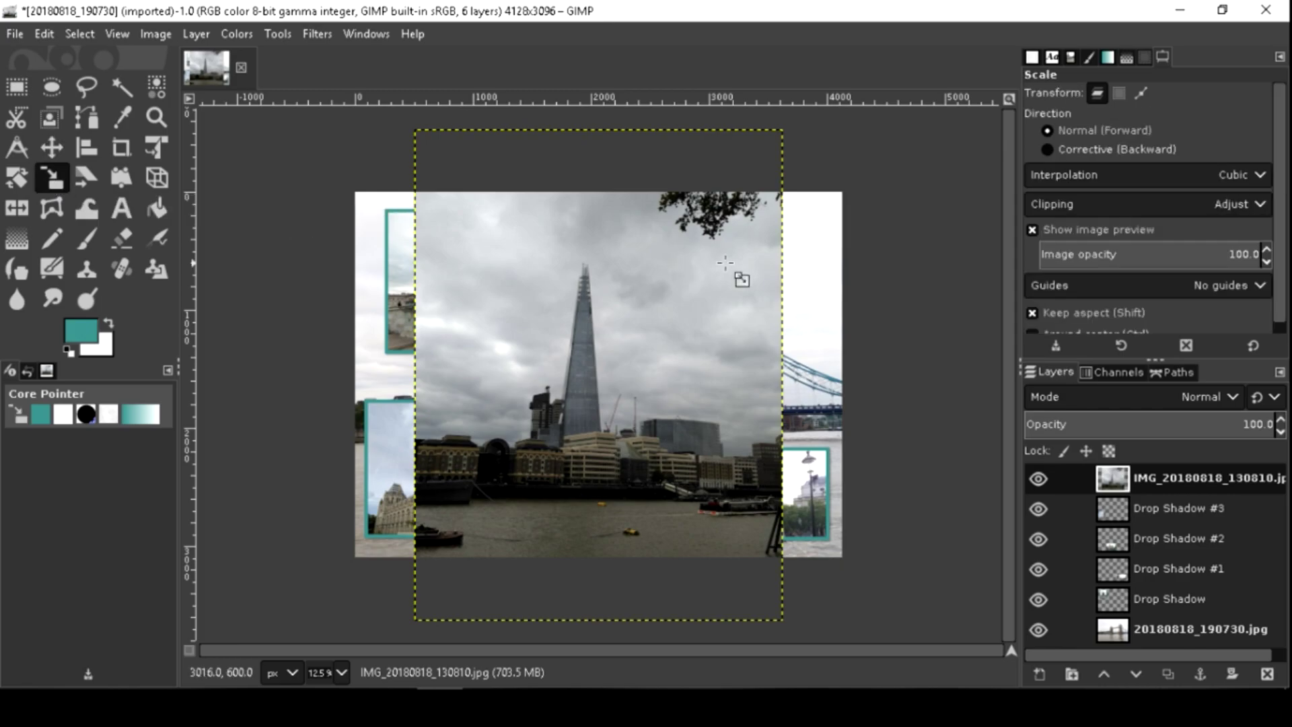
drag(681, 260, 525, 532)
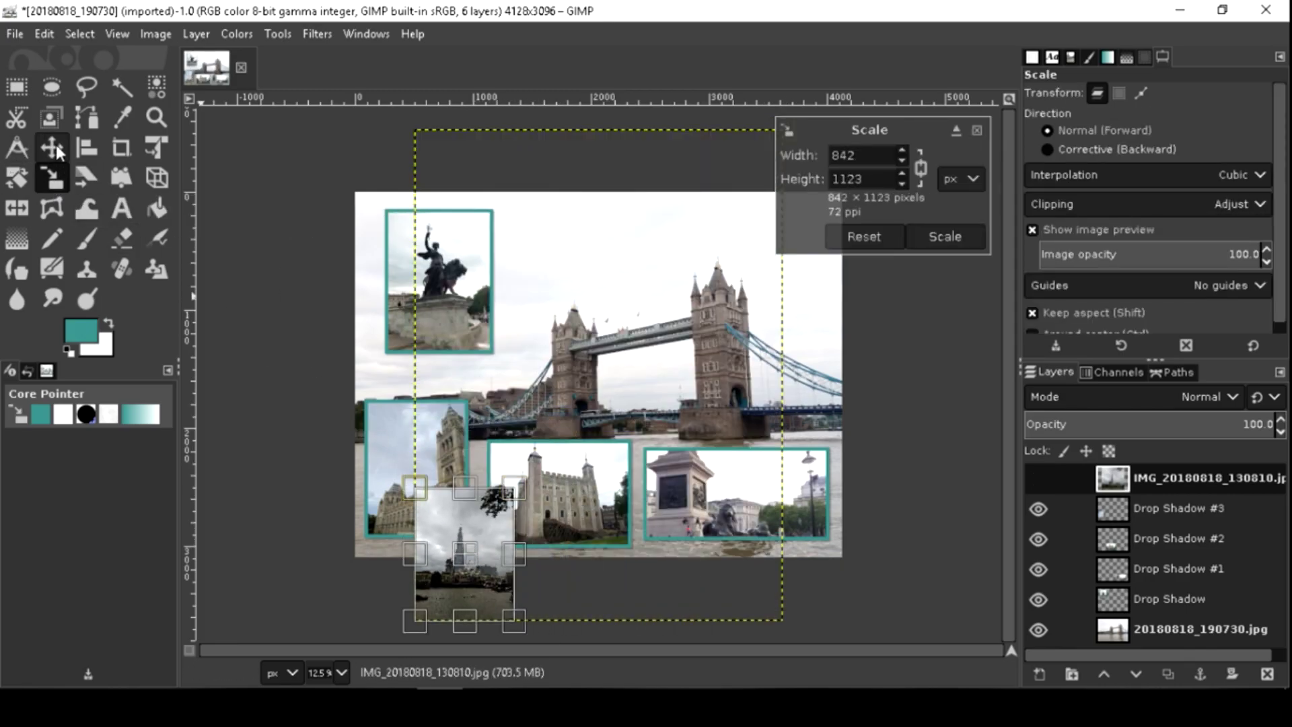
click(55, 144)
drag(522, 568, 679, 277)
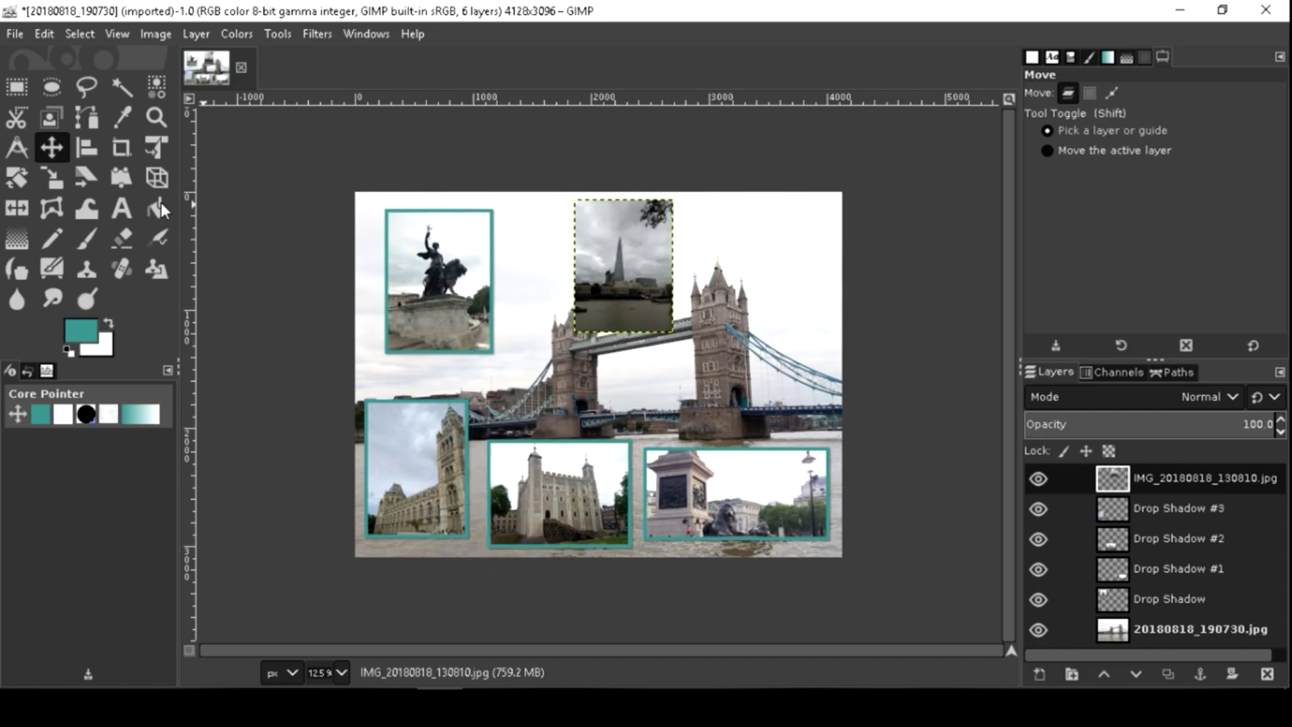
Step: Reduce the skyscraper layer to about 649 × 865 px and reposition it in the sky between the bridge towers
click(52, 176)
click(633, 233)
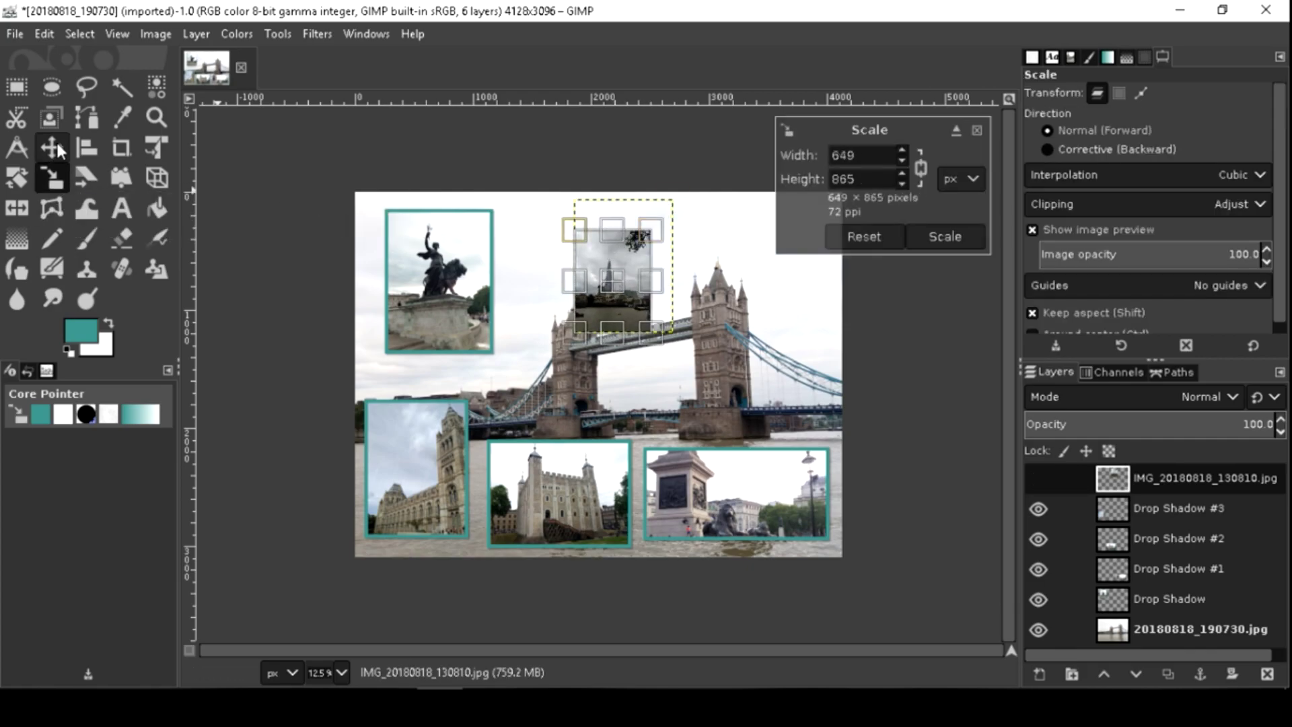
key(Return)
key(m)
drag(622, 273, 639, 257)
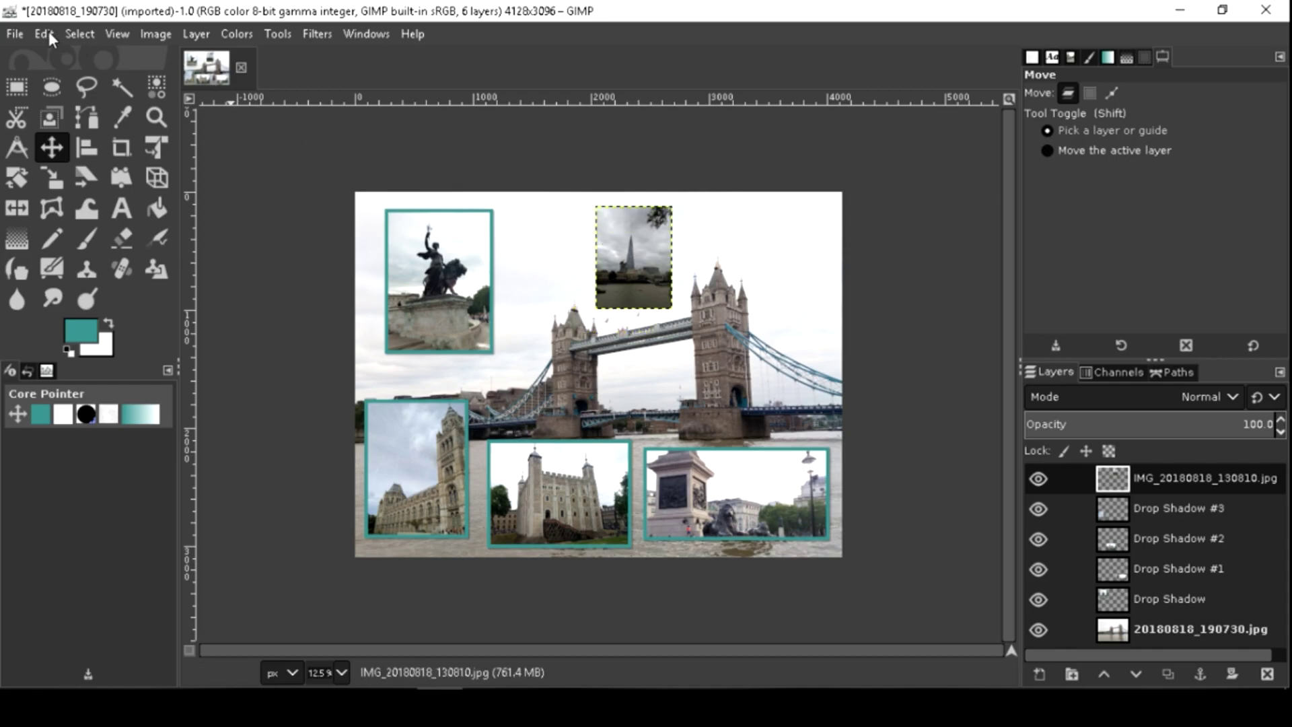
Step: Select all, stroke the skyscraper layer's edge with a 60 px solid teal line, and clear the selection
key(ctrl+a)
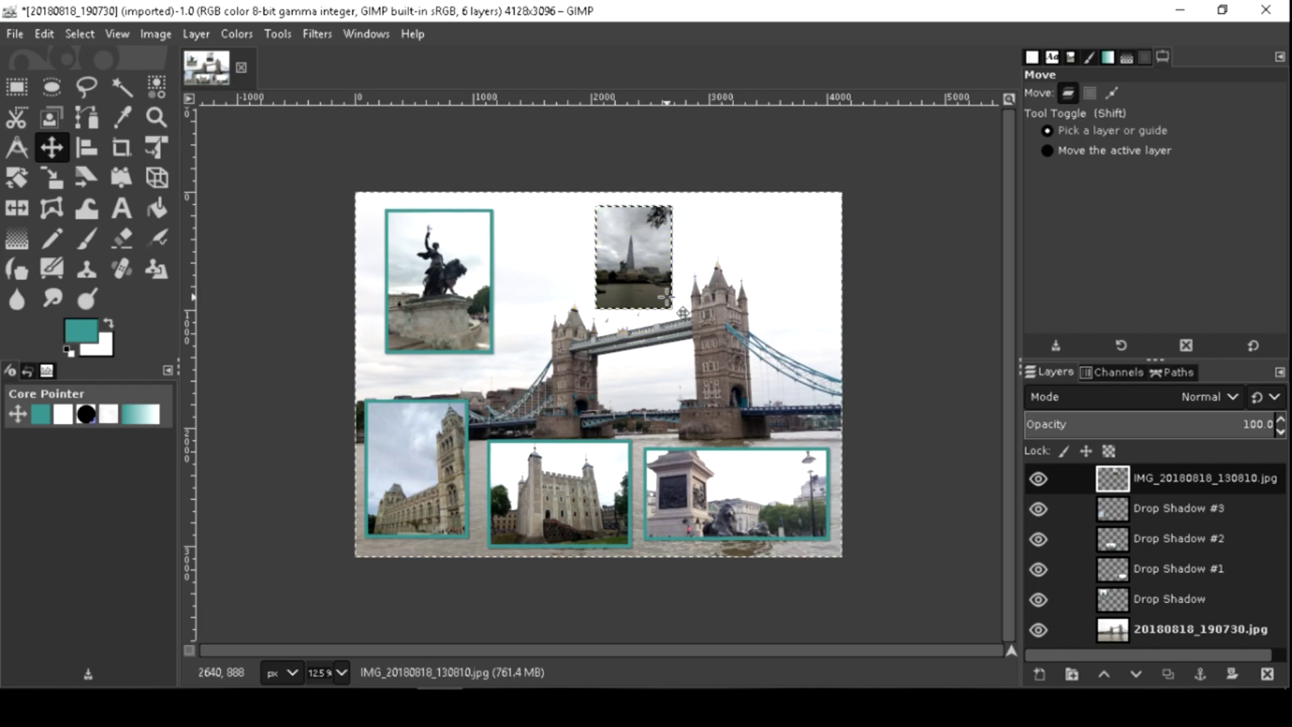
click(44, 34)
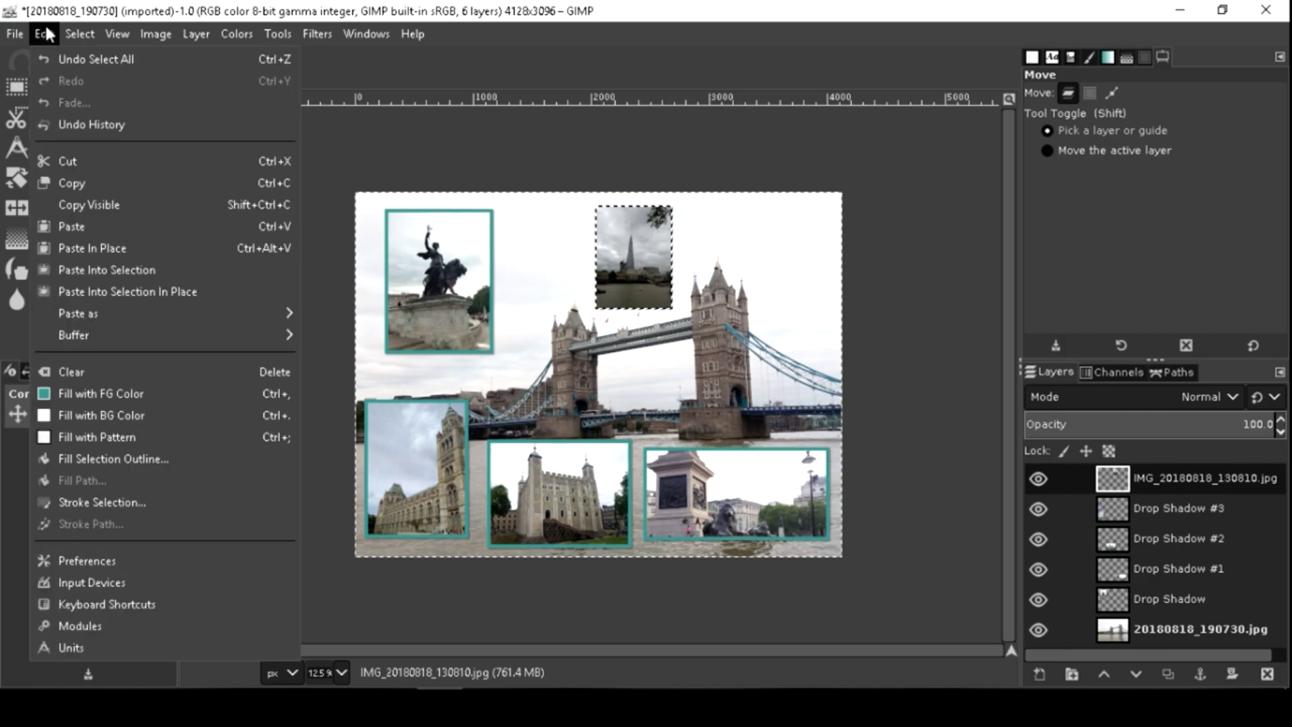
click(115, 502)
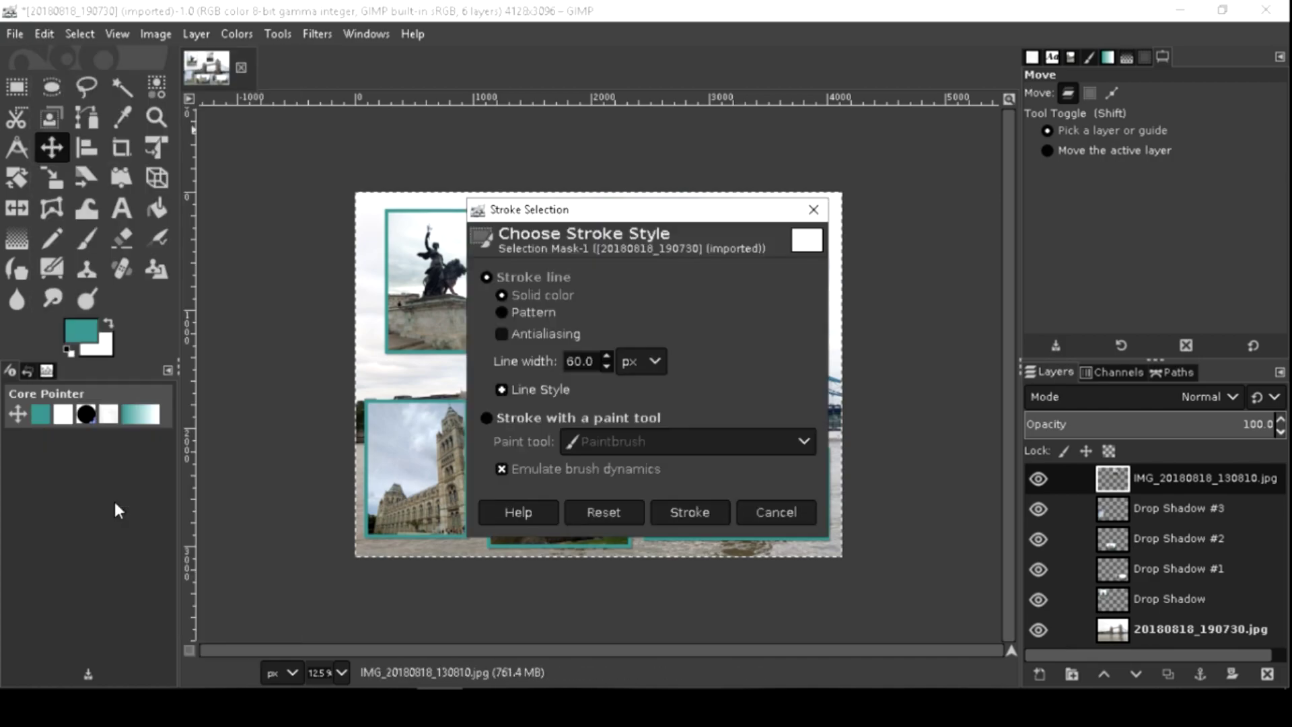
click(689, 512)
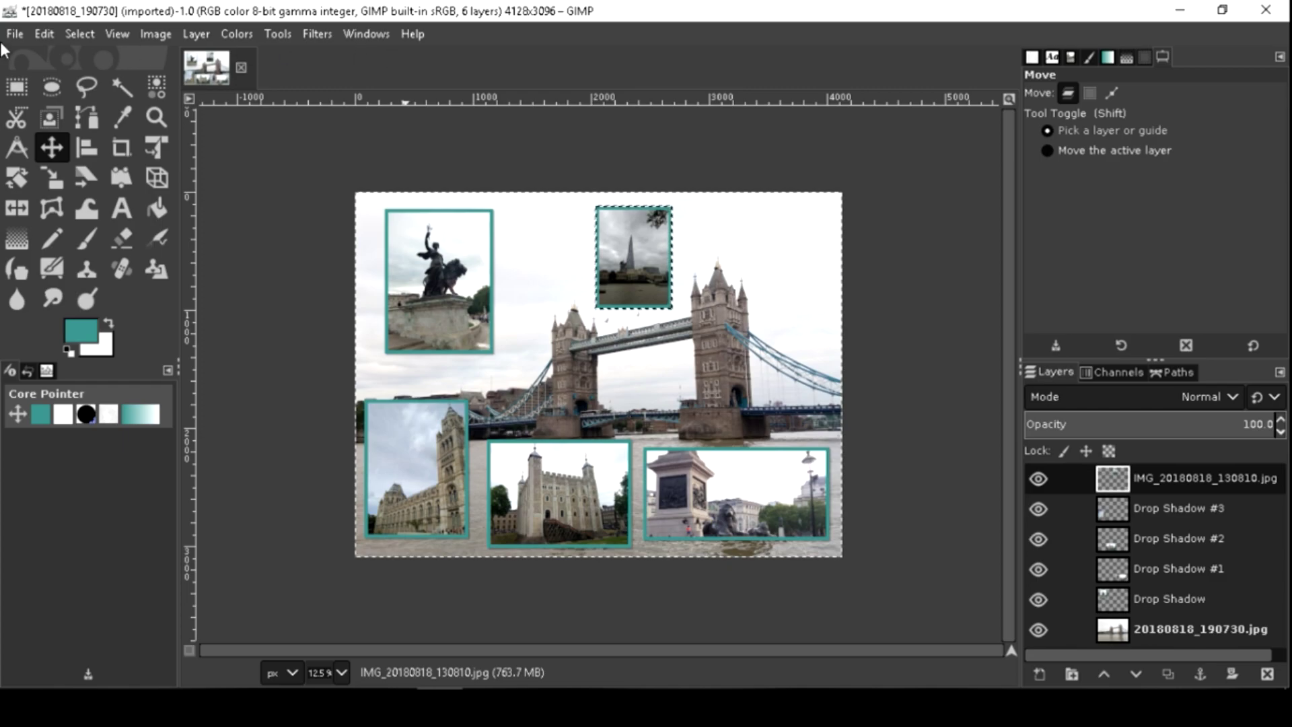
click(116, 34)
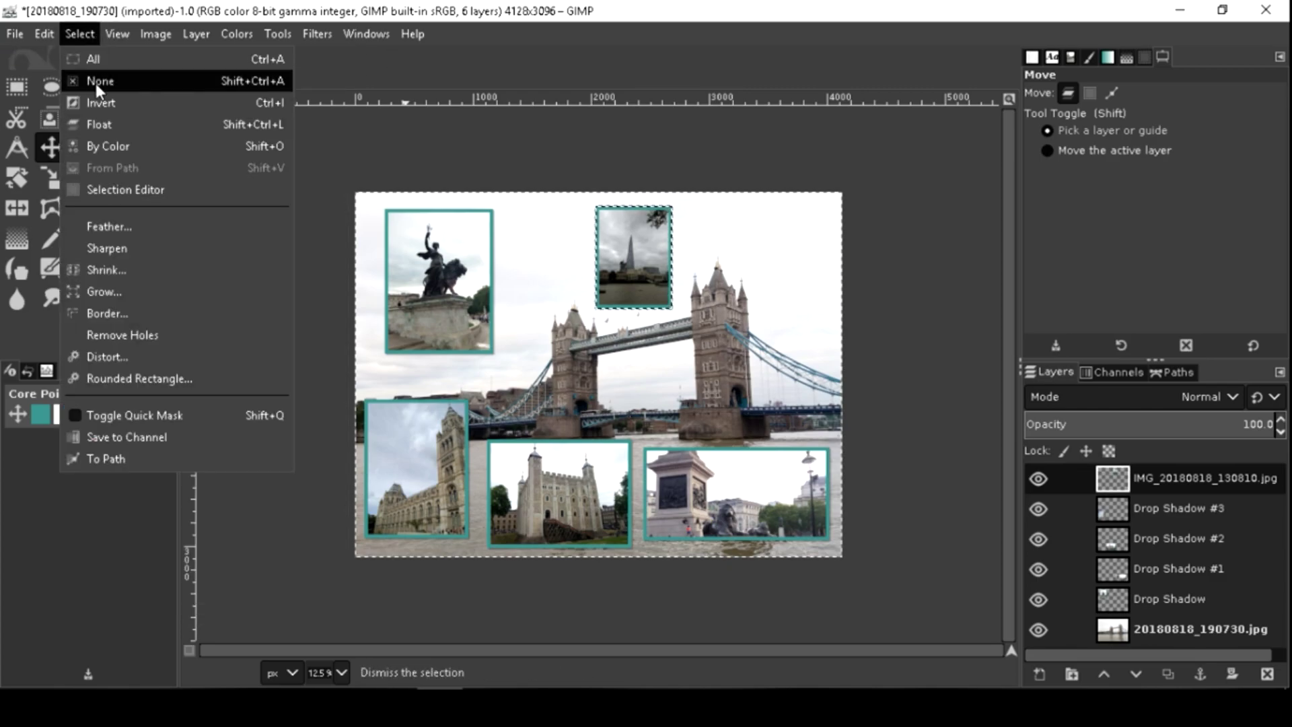
click(98, 81)
Step: Apply a legacy drop shadow with offsets 10, blur radius 15 and opacity 60 to the skyscraper layer, and merge it down into its shadow
click(331, 33)
mouse_move(410, 224)
click(693, 393)
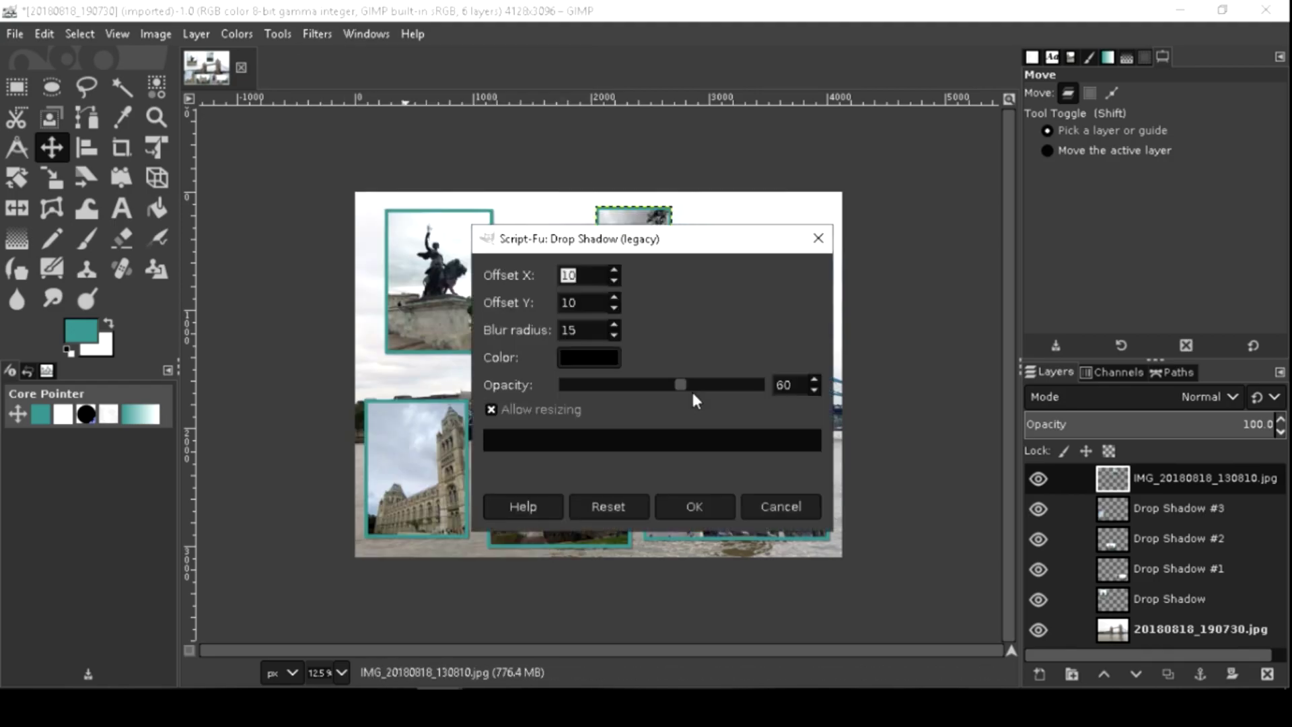
click(684, 505)
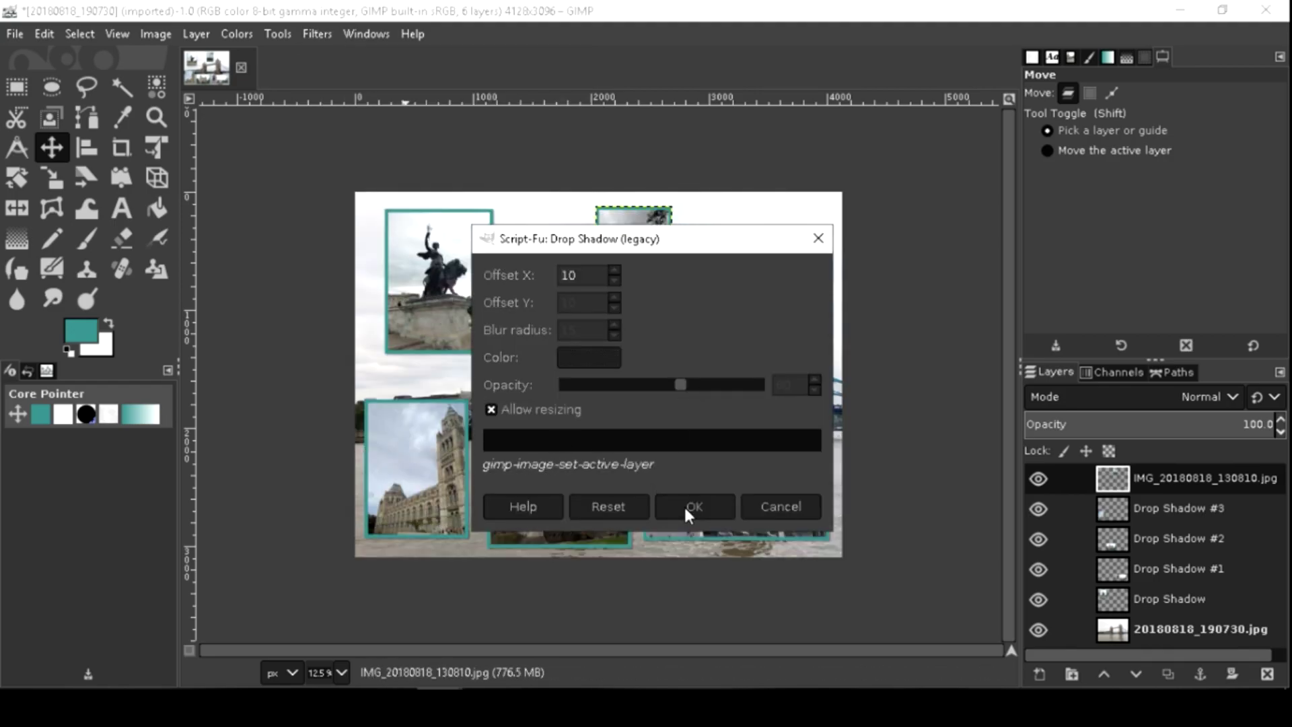
right_click(1125, 479)
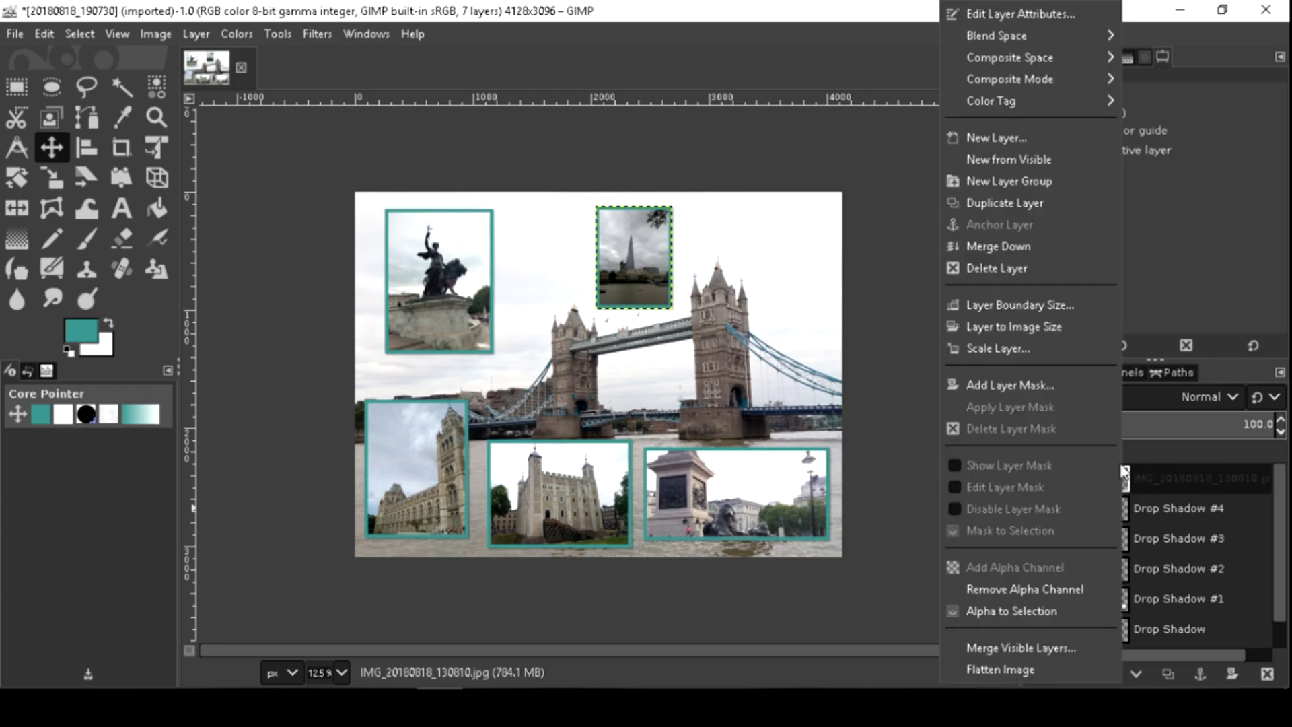
click(1014, 248)
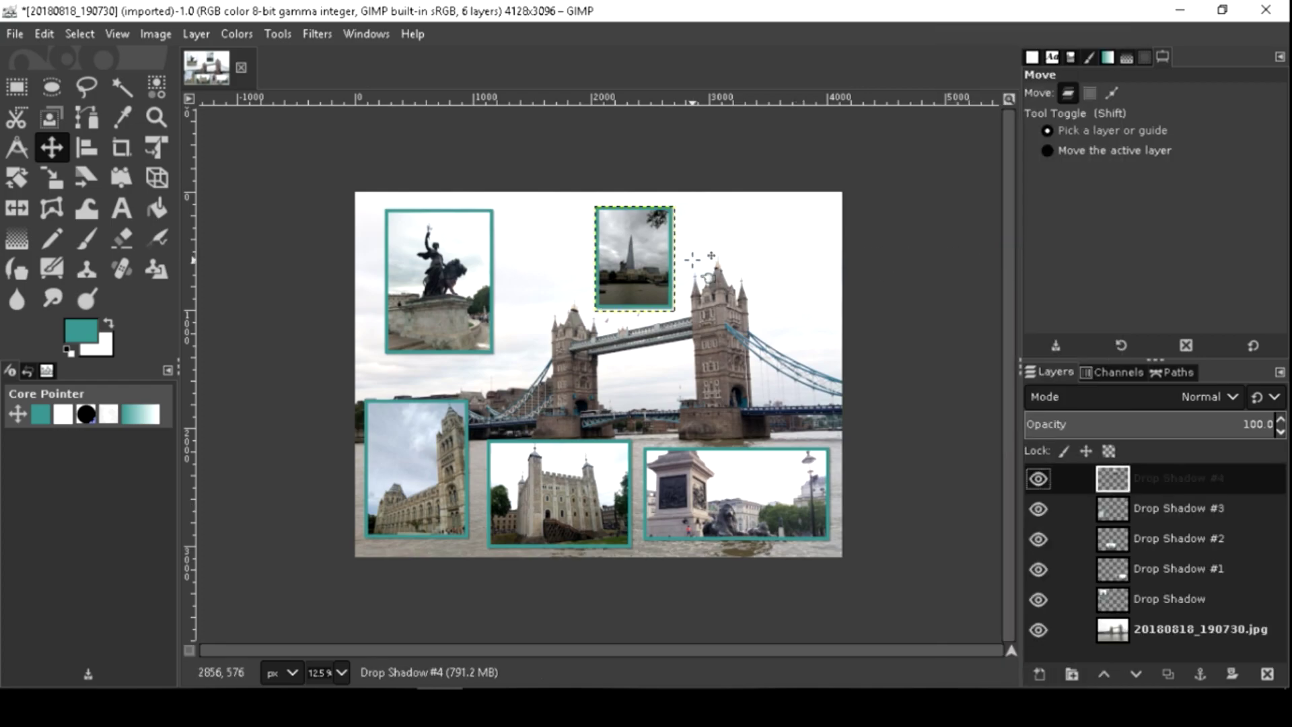
Step: Move the skyscraper photo into the upper-right corner of the sky and nudge the monument photo slightly down and right
drag(643, 265, 802, 257)
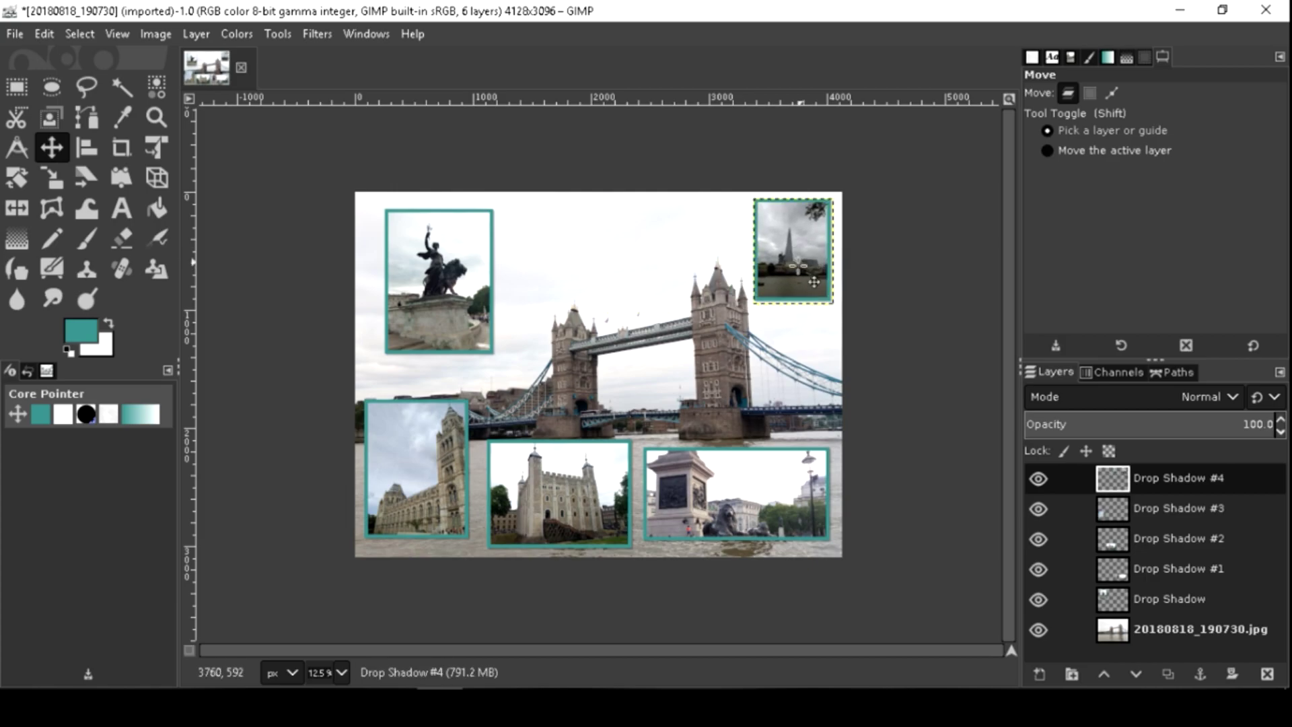
mouse_move(732, 510)
mouse_down()
mouse_move(619, 261)
mouse_move(597, 255)
mouse_move(719, 508)
mouse_move(734, 513)
mouse_up()
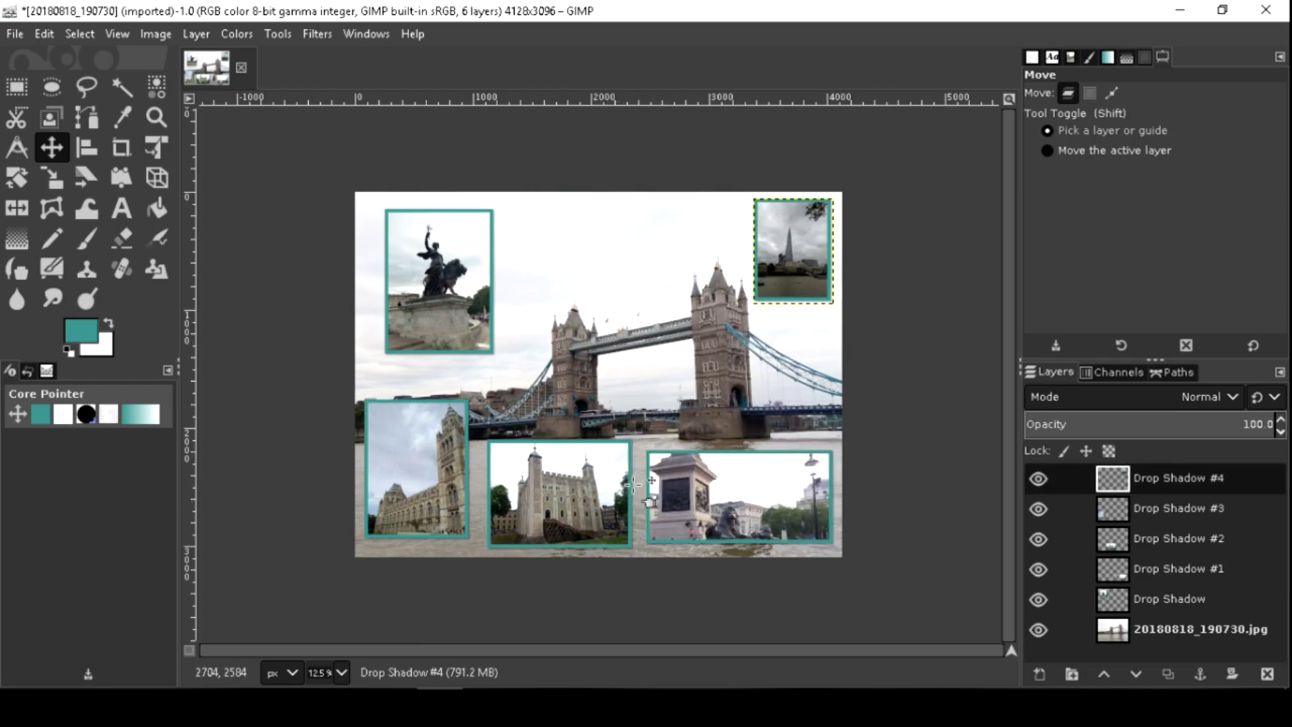
click(52, 179)
drag(811, 464, 804, 487)
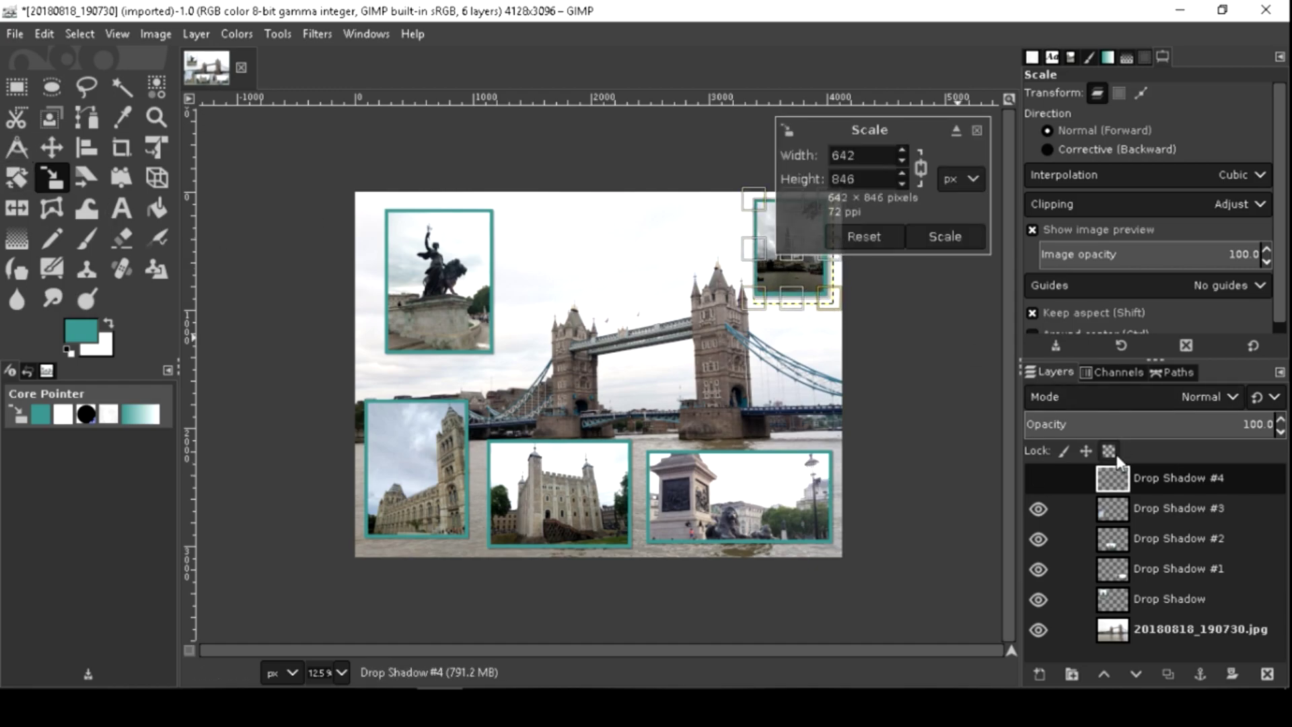
click(1111, 538)
click(1114, 509)
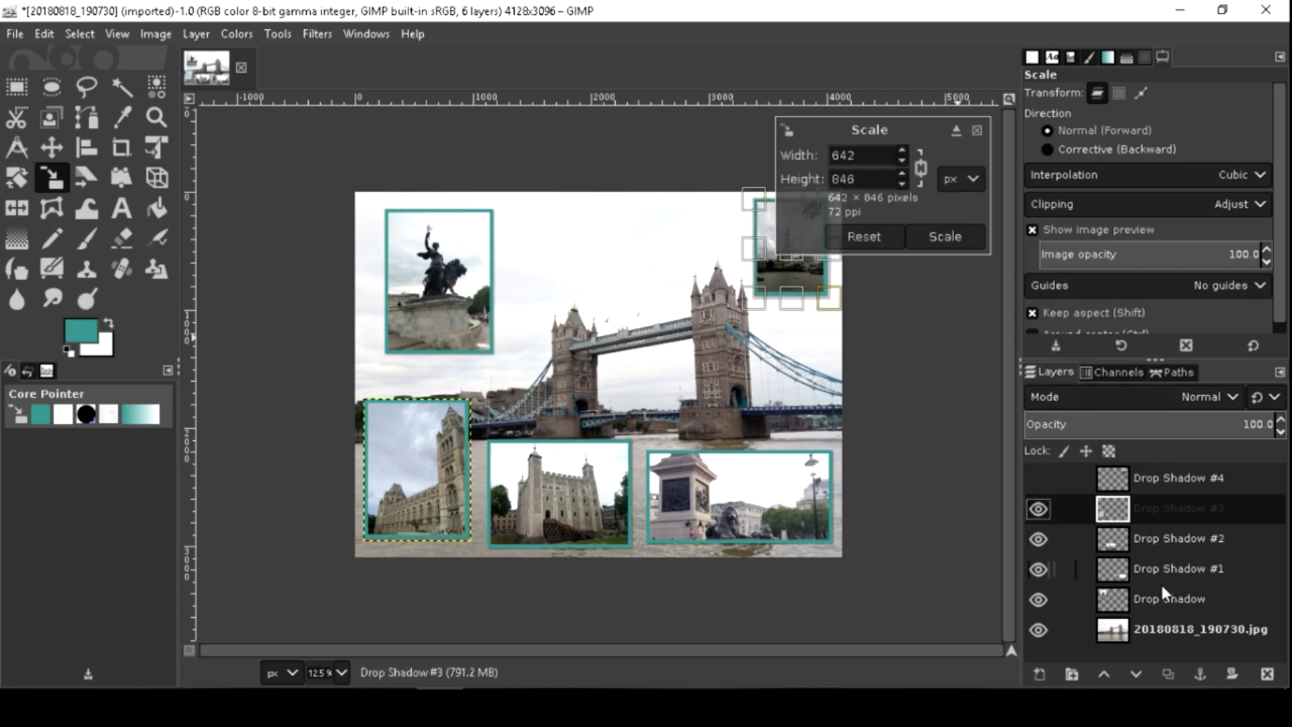
Step: Scale the monument layer to about 1388 × 707 px and move it into the sky between the statue and skyscraper photos
click(1118, 576)
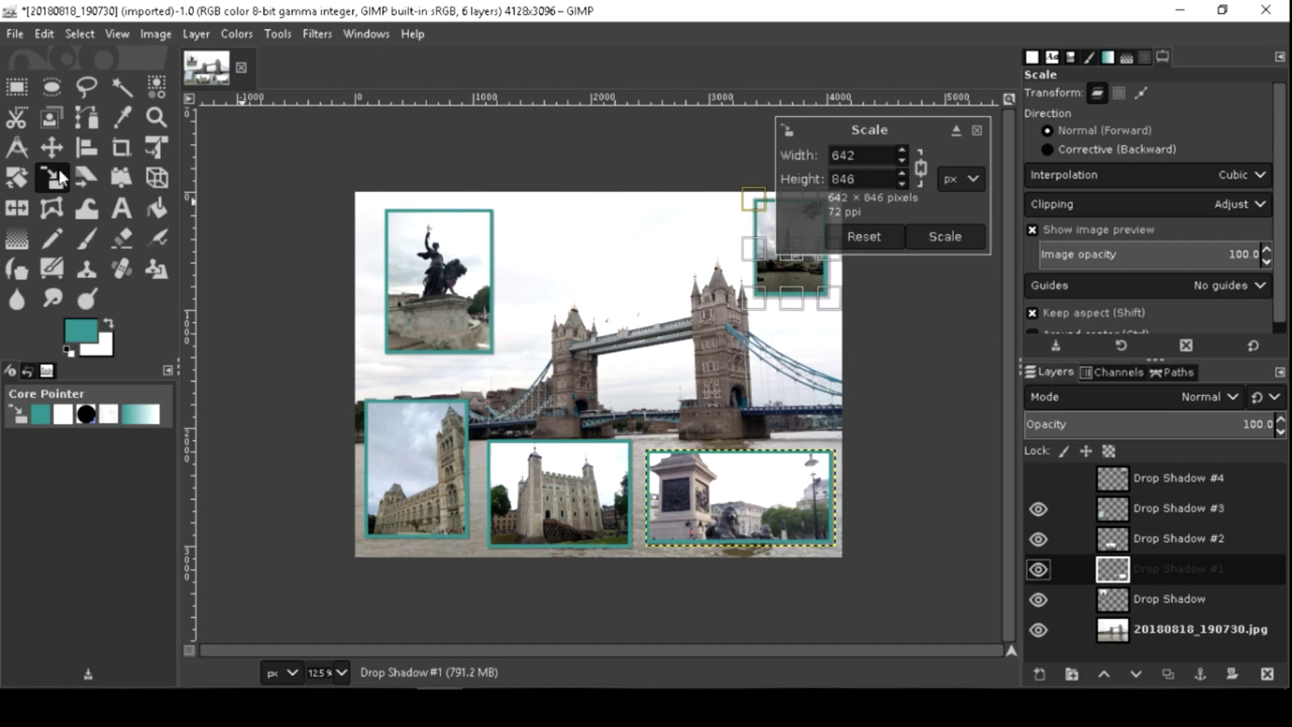
drag(852, 493, 811, 468)
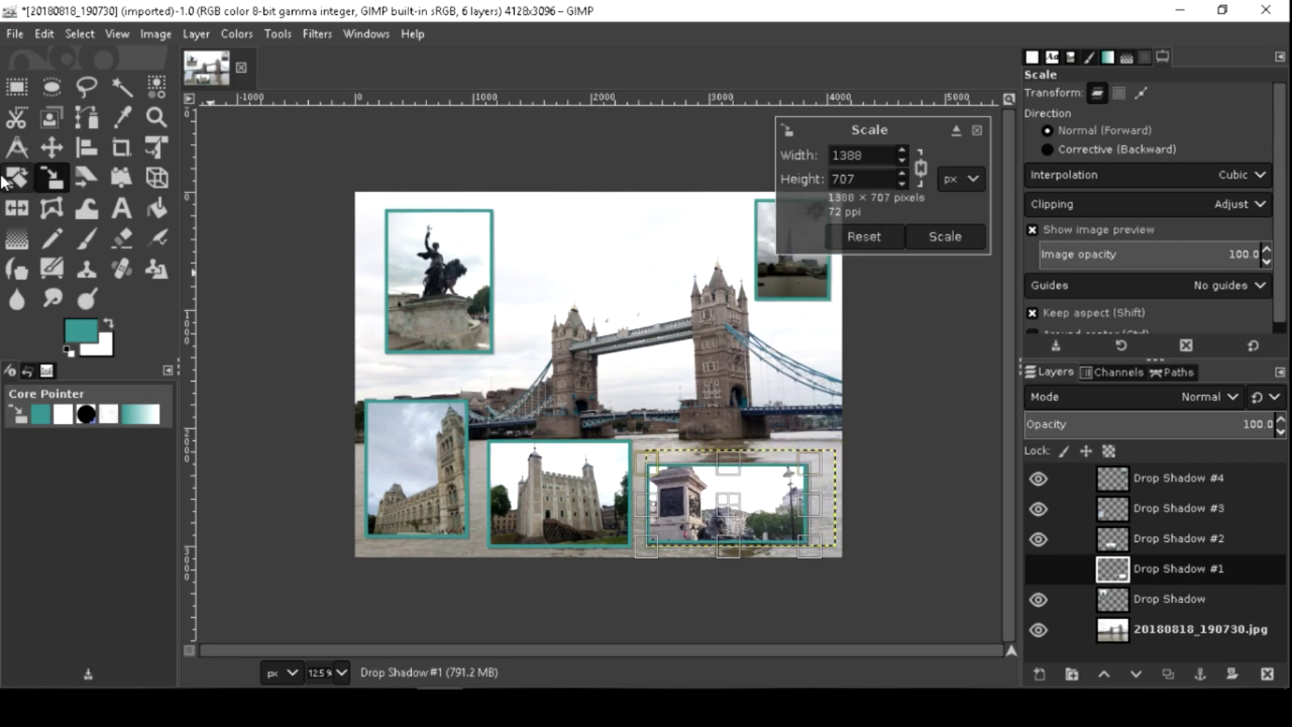
click(52, 148)
drag(755, 518, 635, 262)
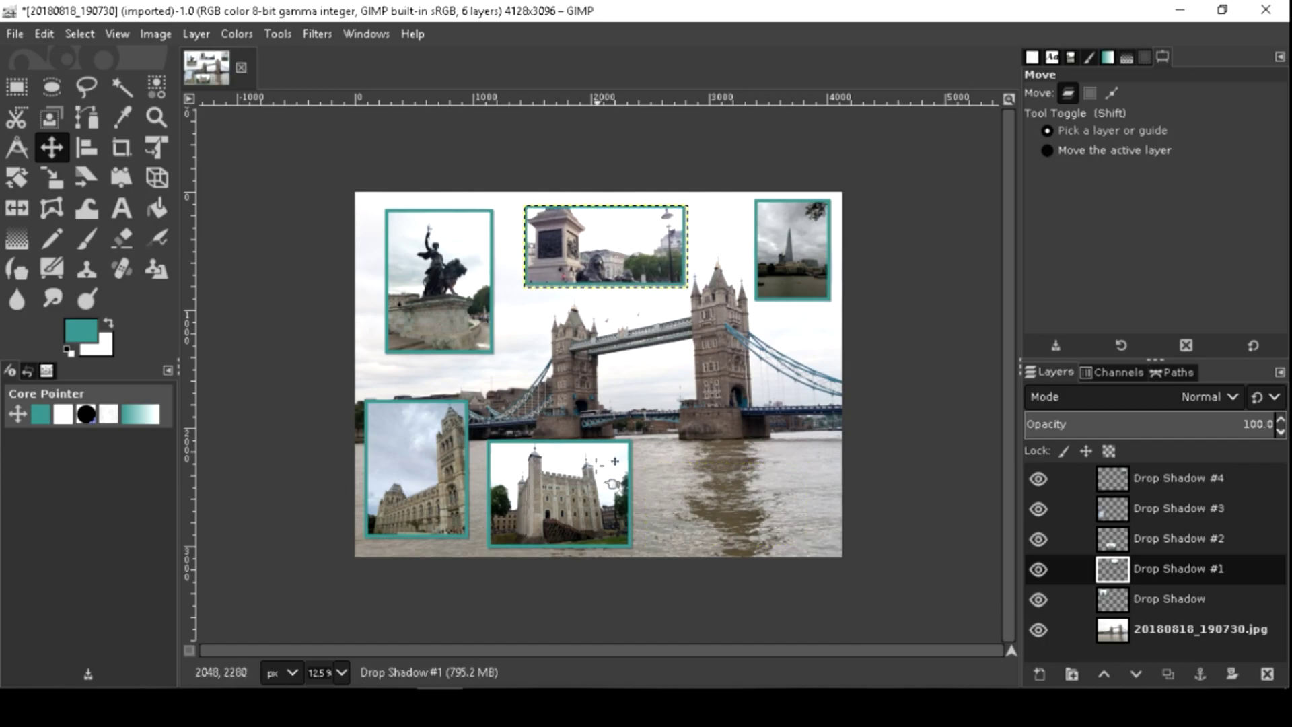
Step: Move the Tower of London photo about 744 px to the right along the river
drag(554, 496, 642, 498)
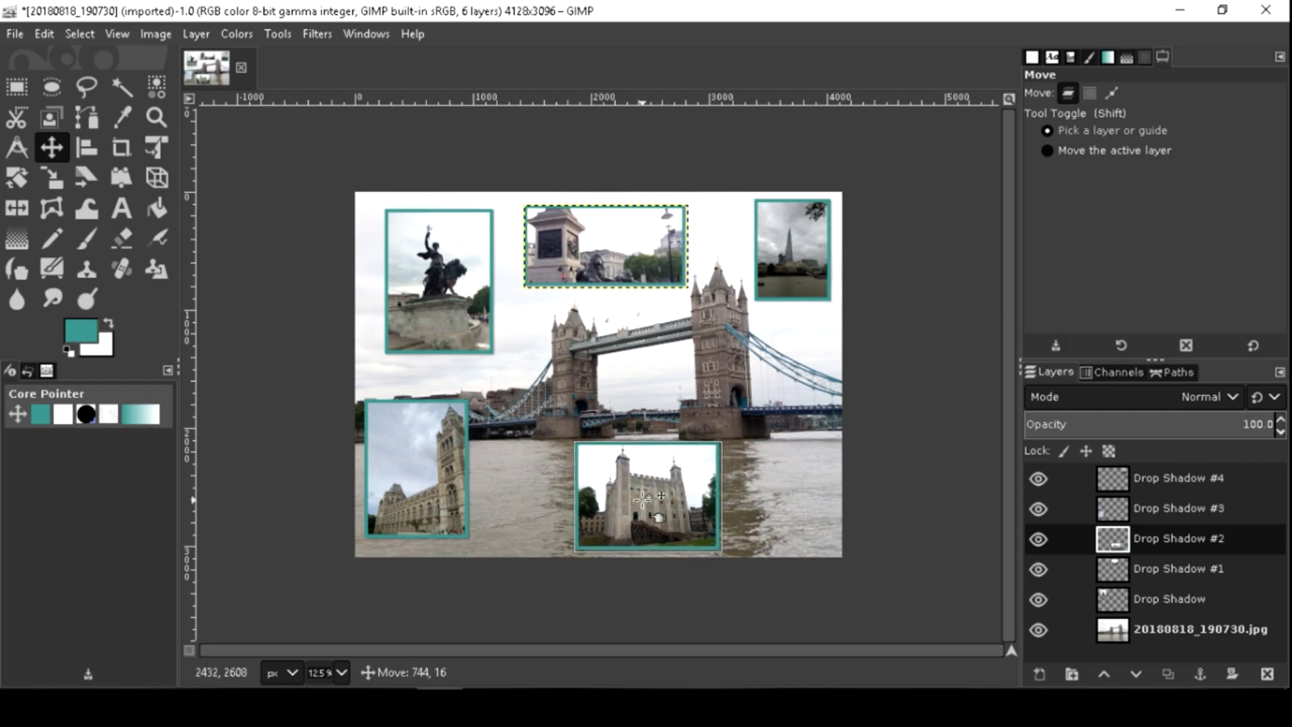
key(Page_Down)
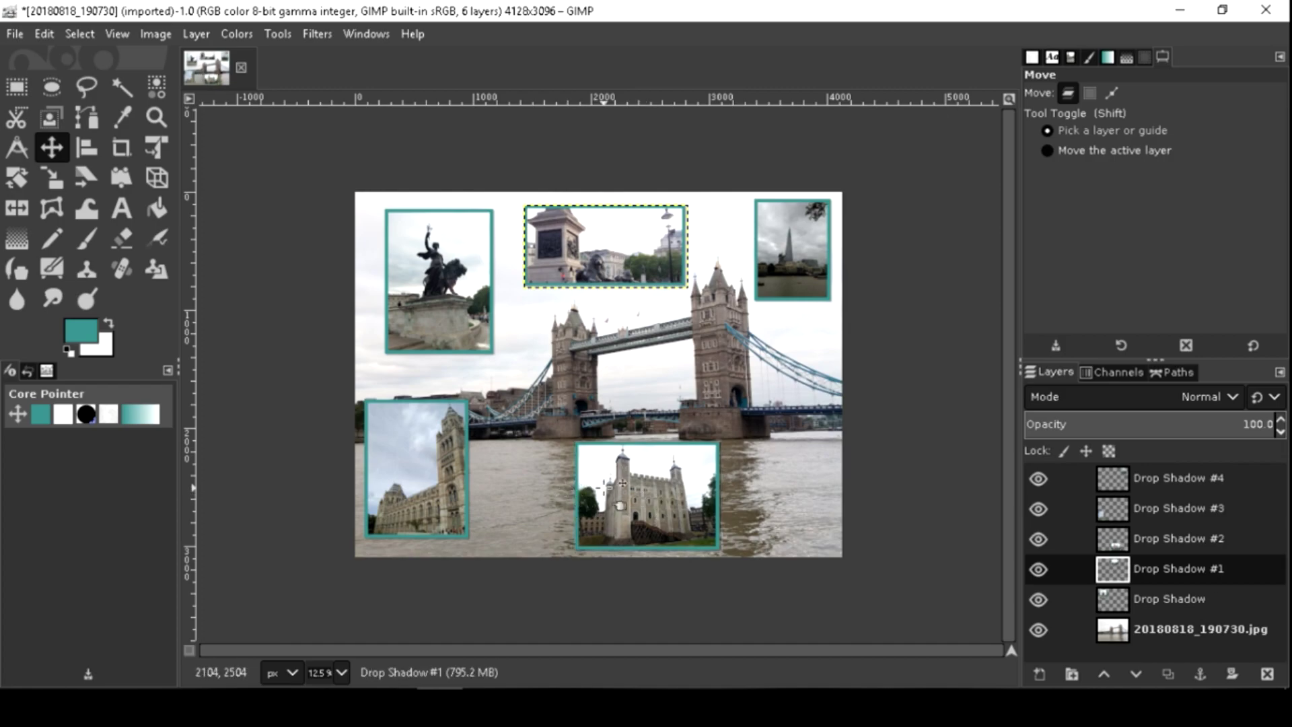
click(18, 183)
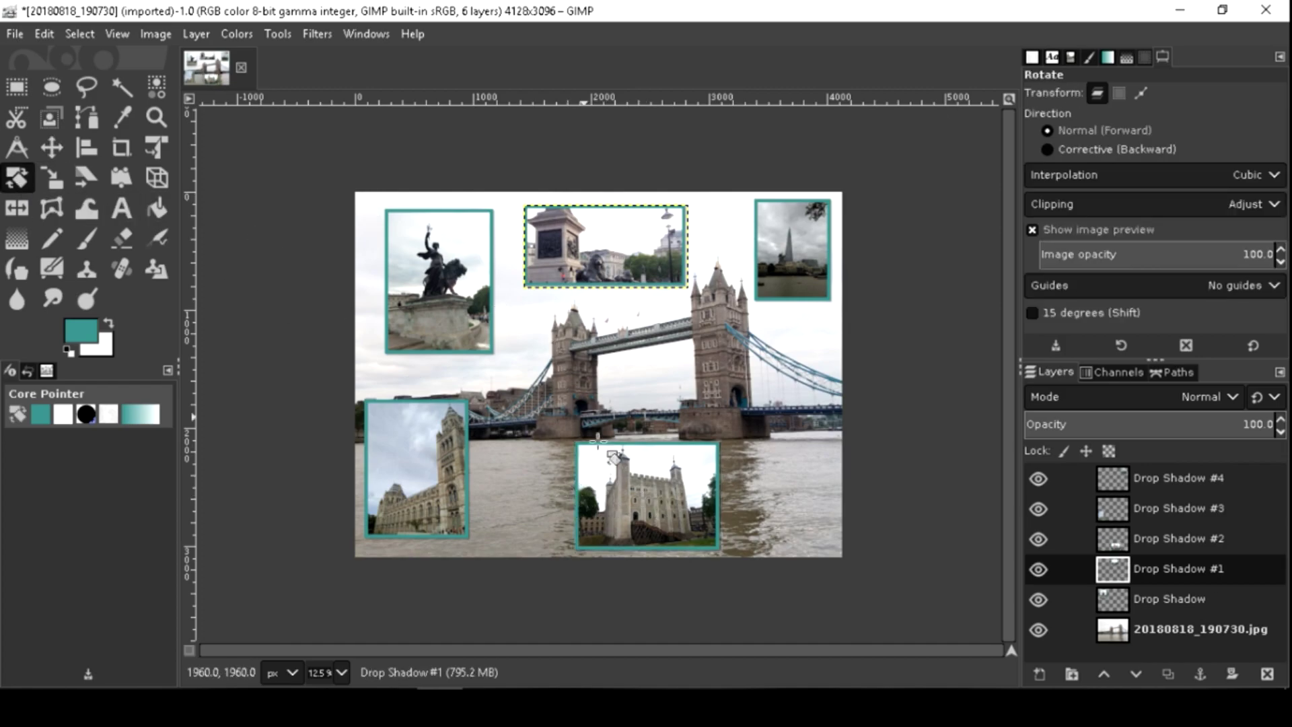
drag(698, 255, 648, 260)
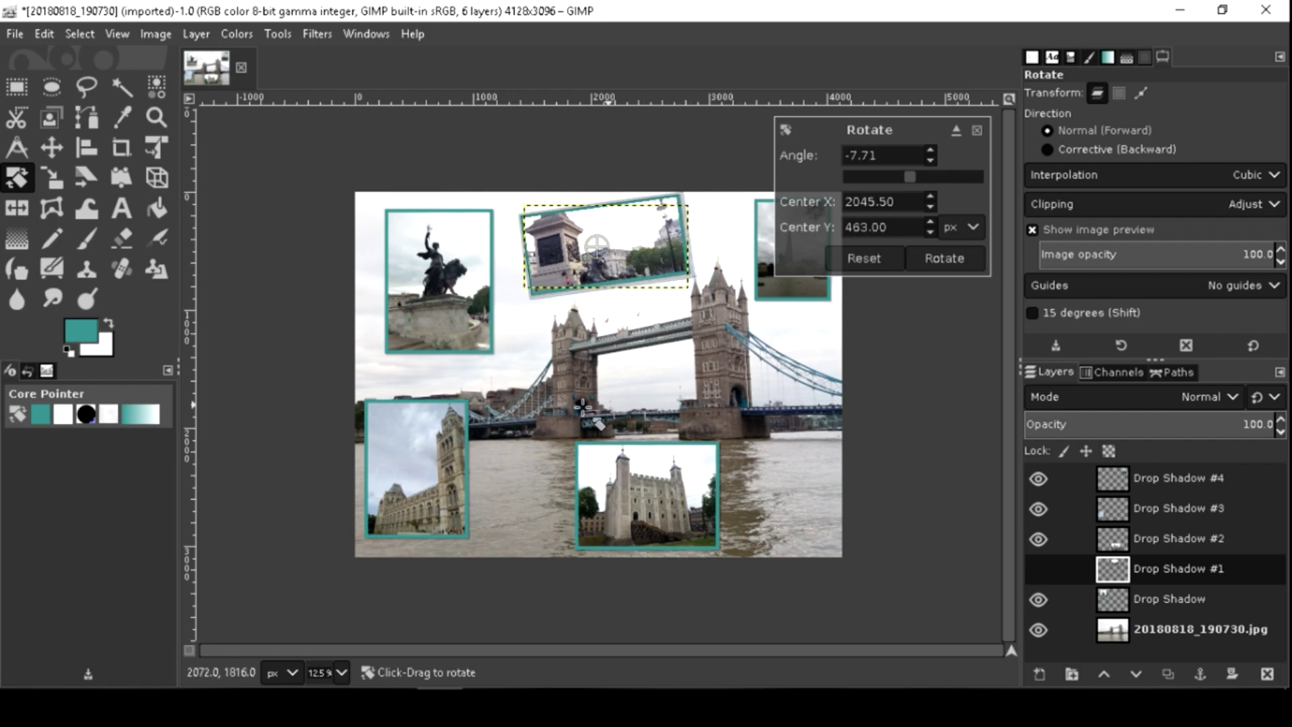
drag(483, 256, 489, 255)
Step: Rotate the Tower of London layer a few degrees clockwise and shift it slightly left on the river
click(1129, 548)
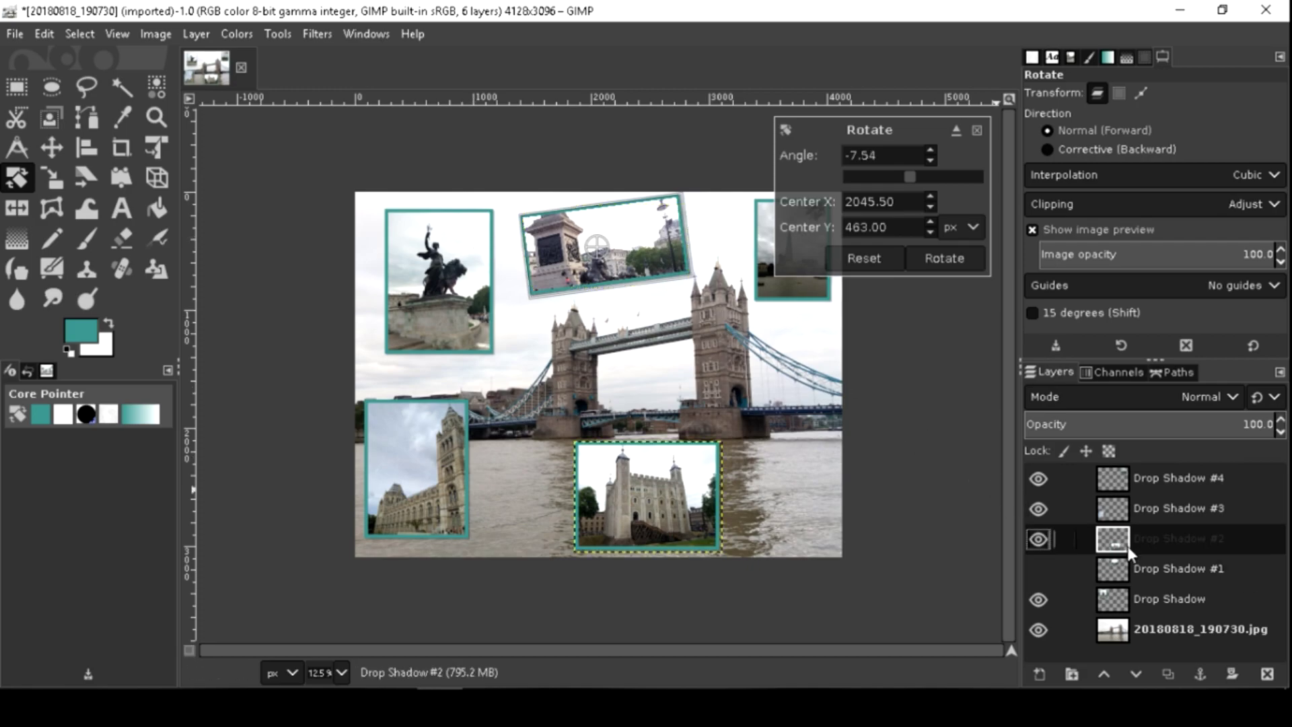
drag(693, 474, 626, 469)
key(Return)
key(m)
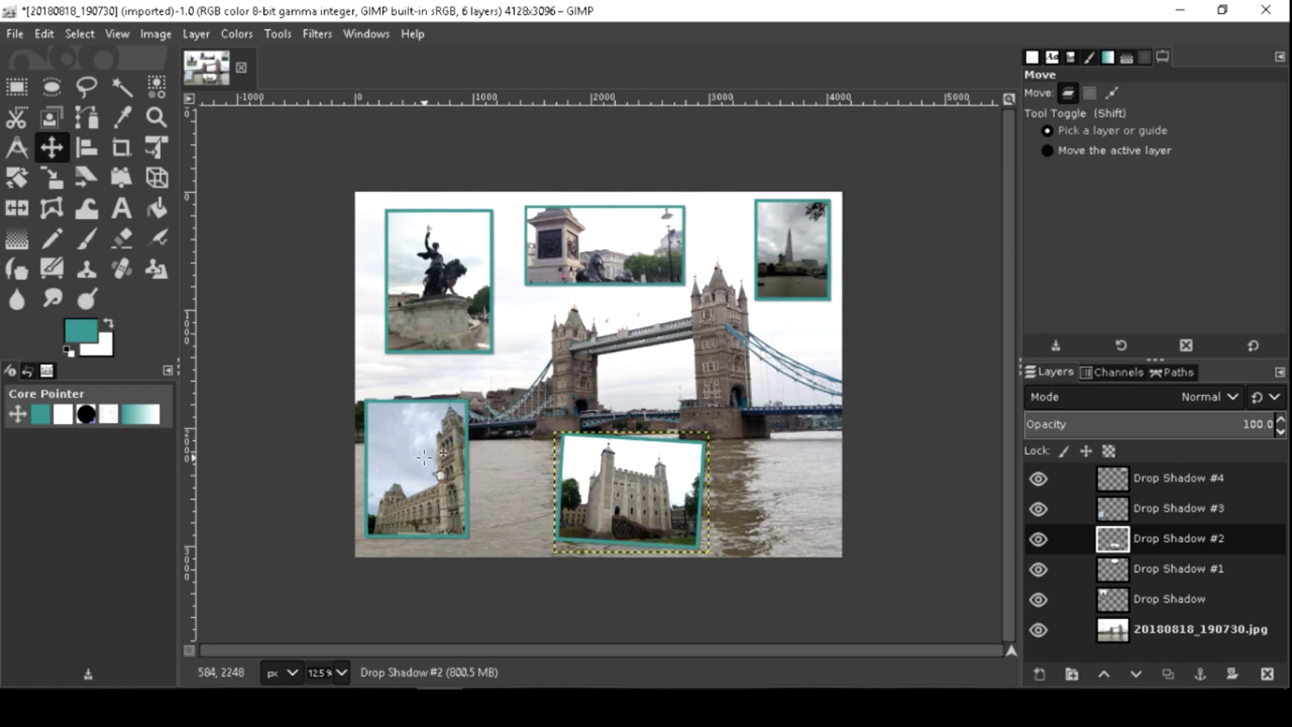
Step: Rotate the statue photo's layer by about -12.97 degrees
click(1102, 570)
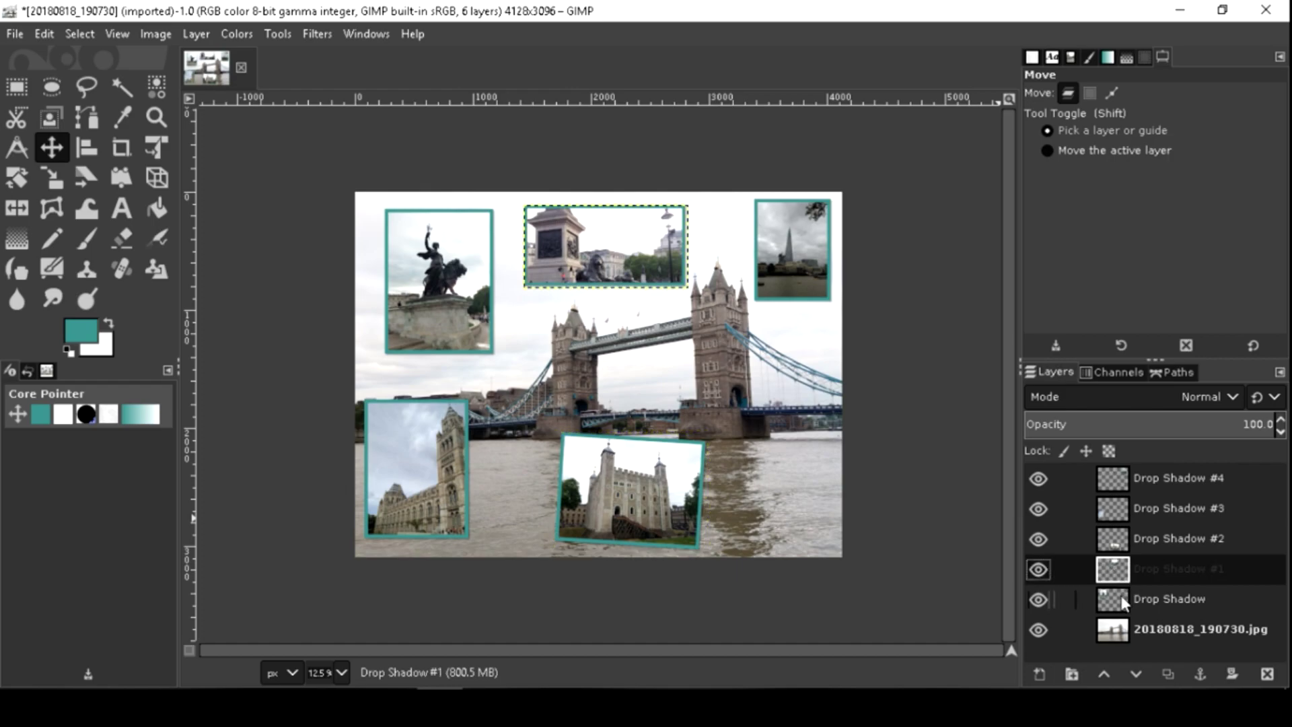
click(1125, 600)
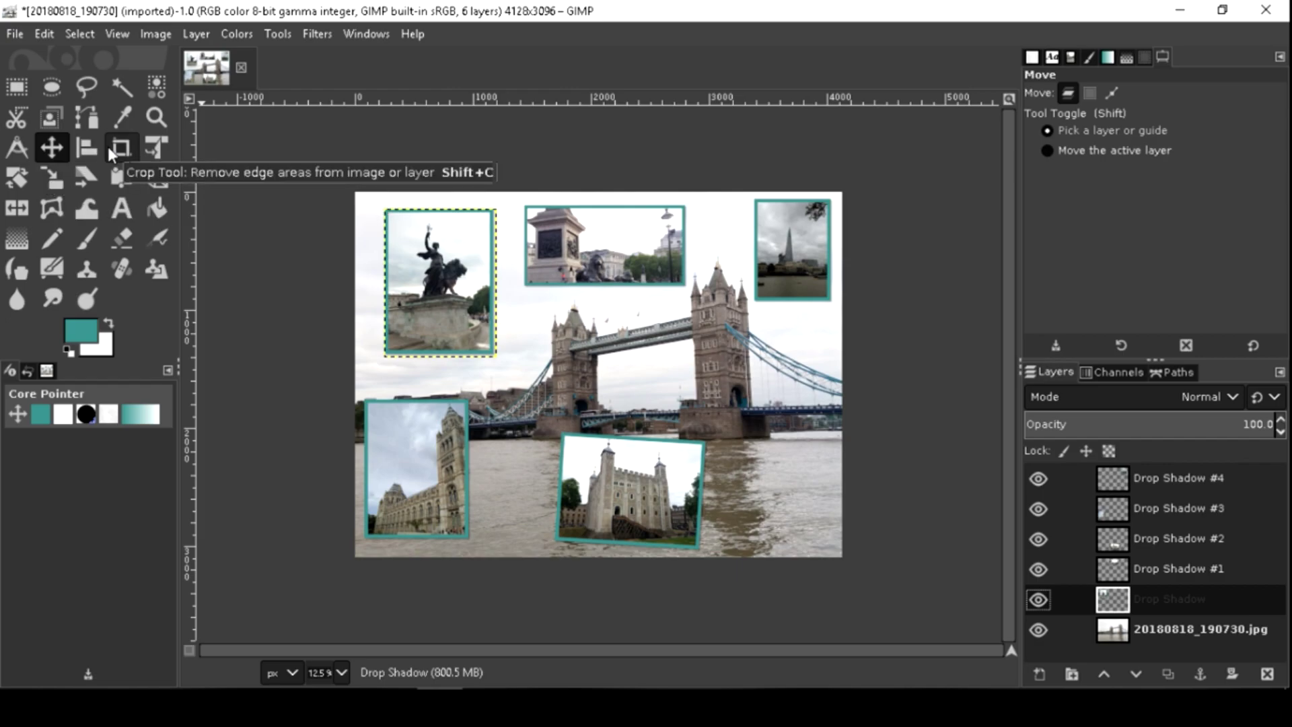
click(19, 178)
drag(451, 234, 439, 220)
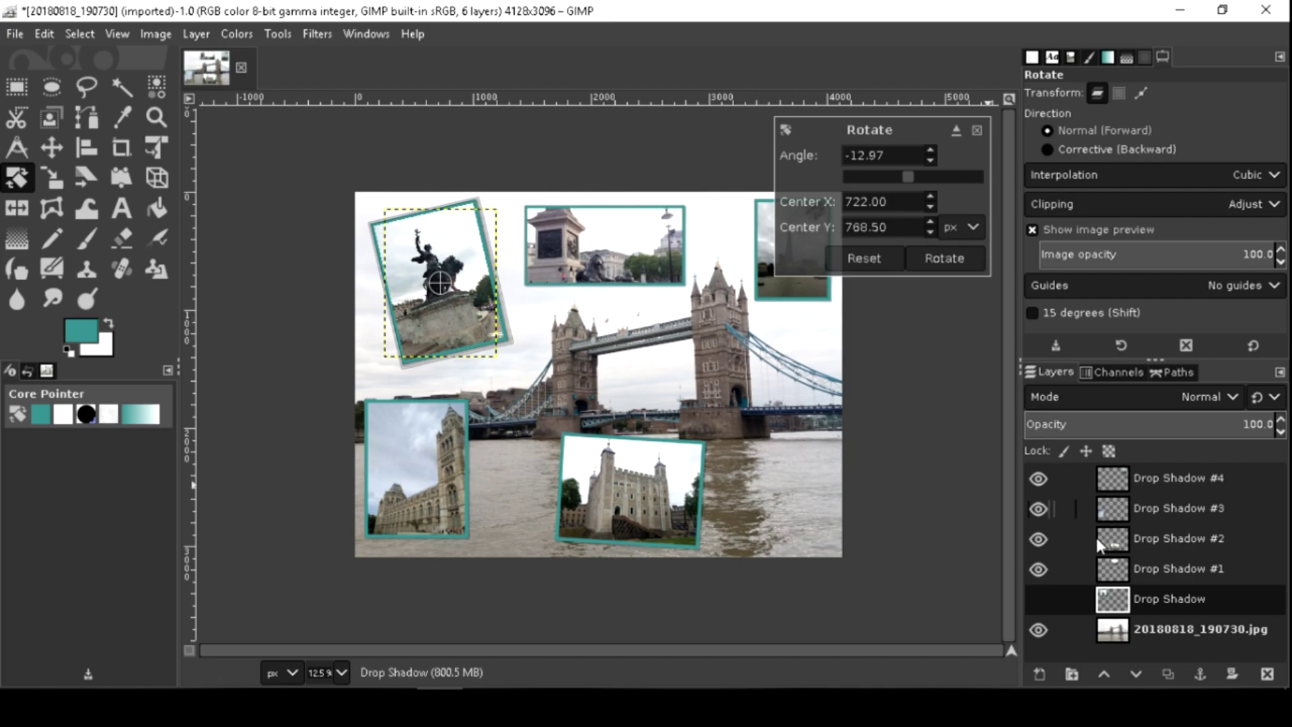
key(Return)
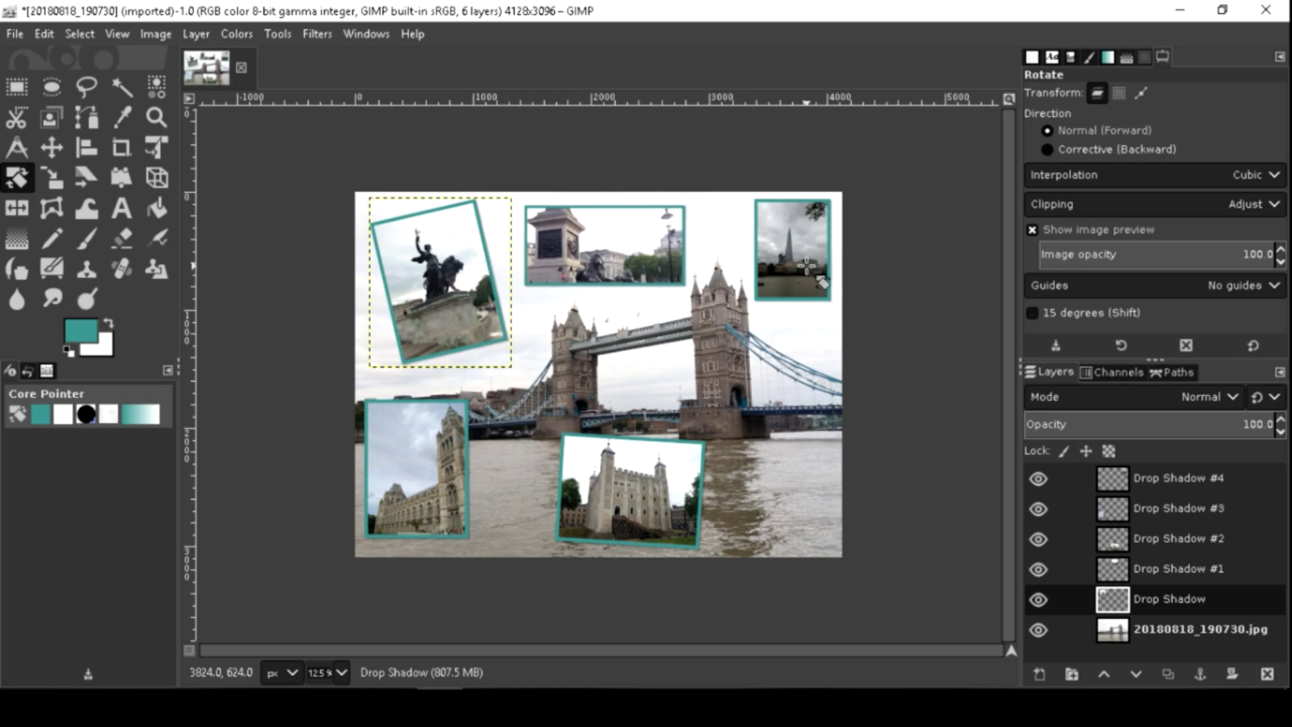
Step: Rotate the skyscraper photo's layer a few degrees counterclockwise
click(1144, 478)
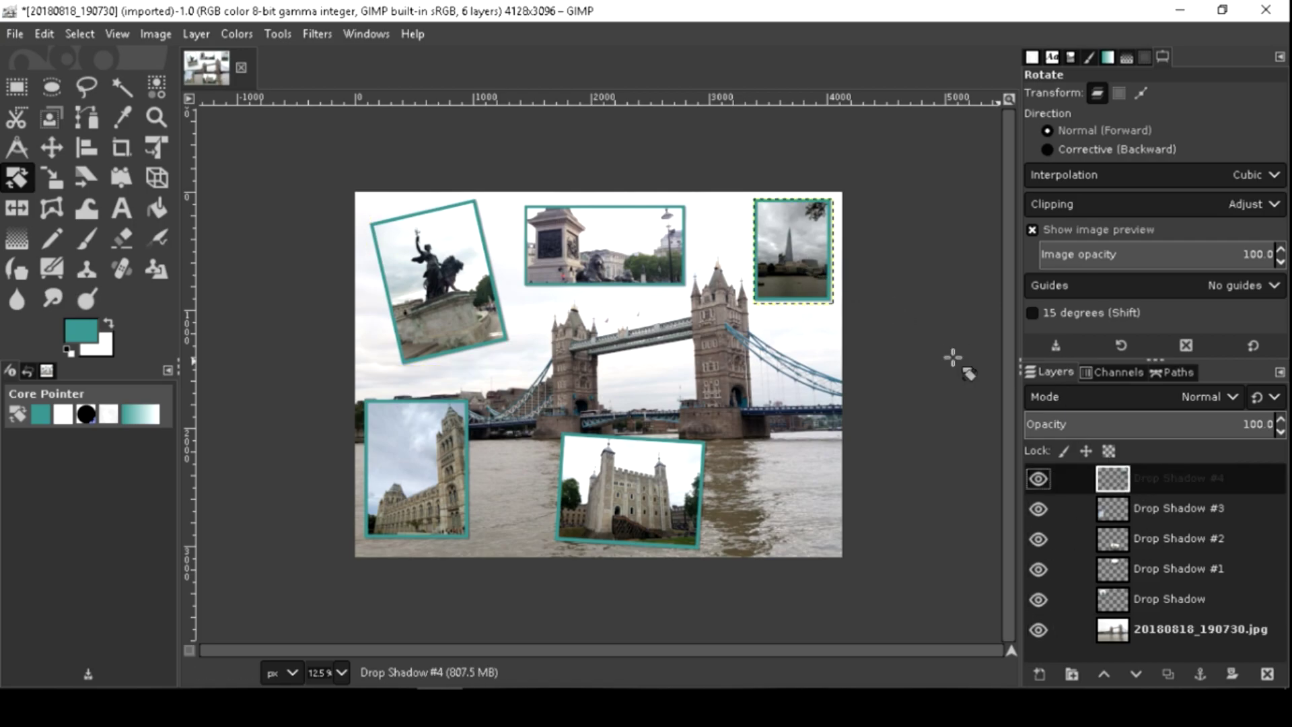
drag(768, 217, 807, 223)
key(Return)
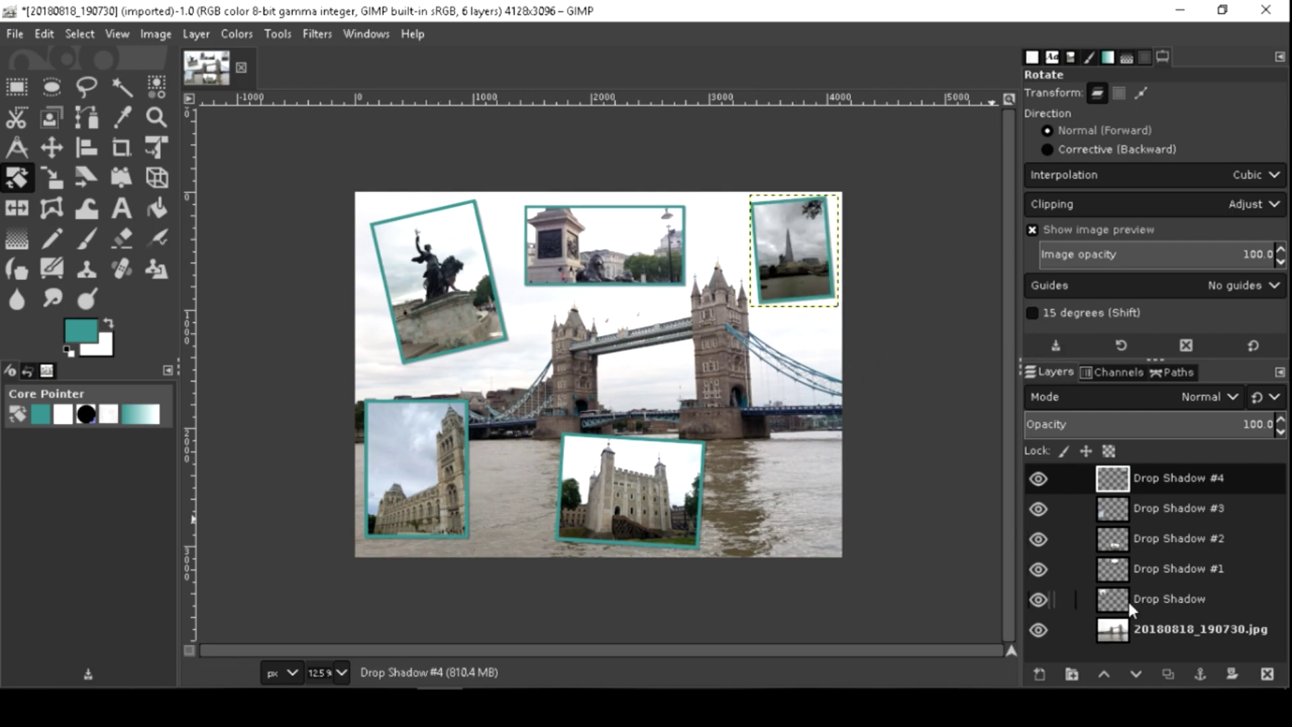
Step: Rotate the building photo in the lower-left corner of the collage by about -7.47 degrees and move it slightly down and right
click(1118, 509)
drag(435, 418, 434, 413)
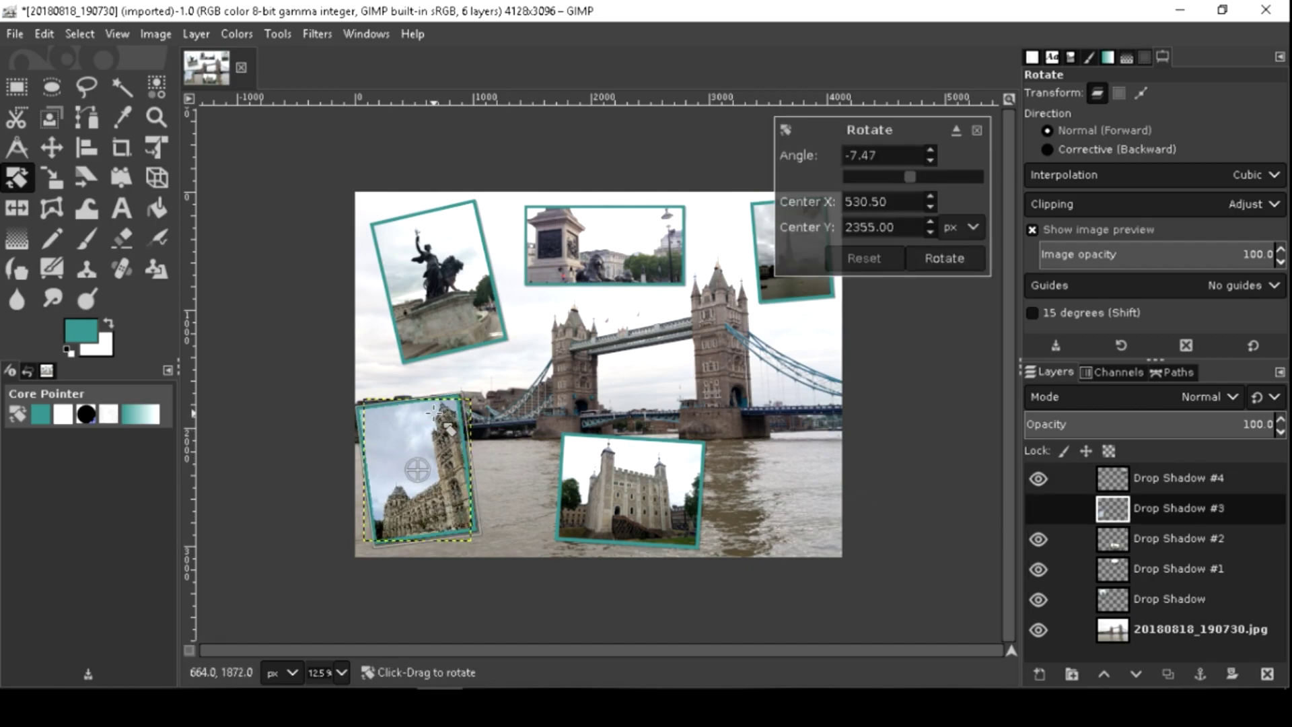
key(Return)
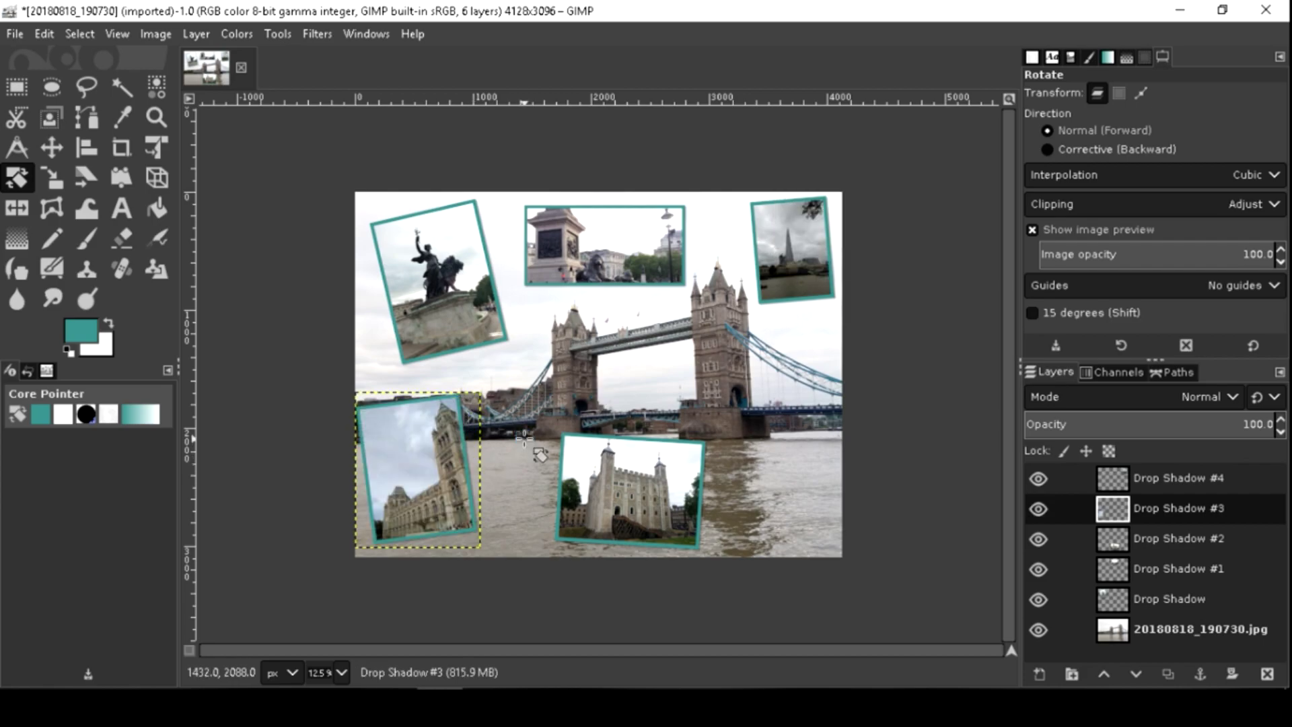
key(m)
drag(416, 474, 422, 480)
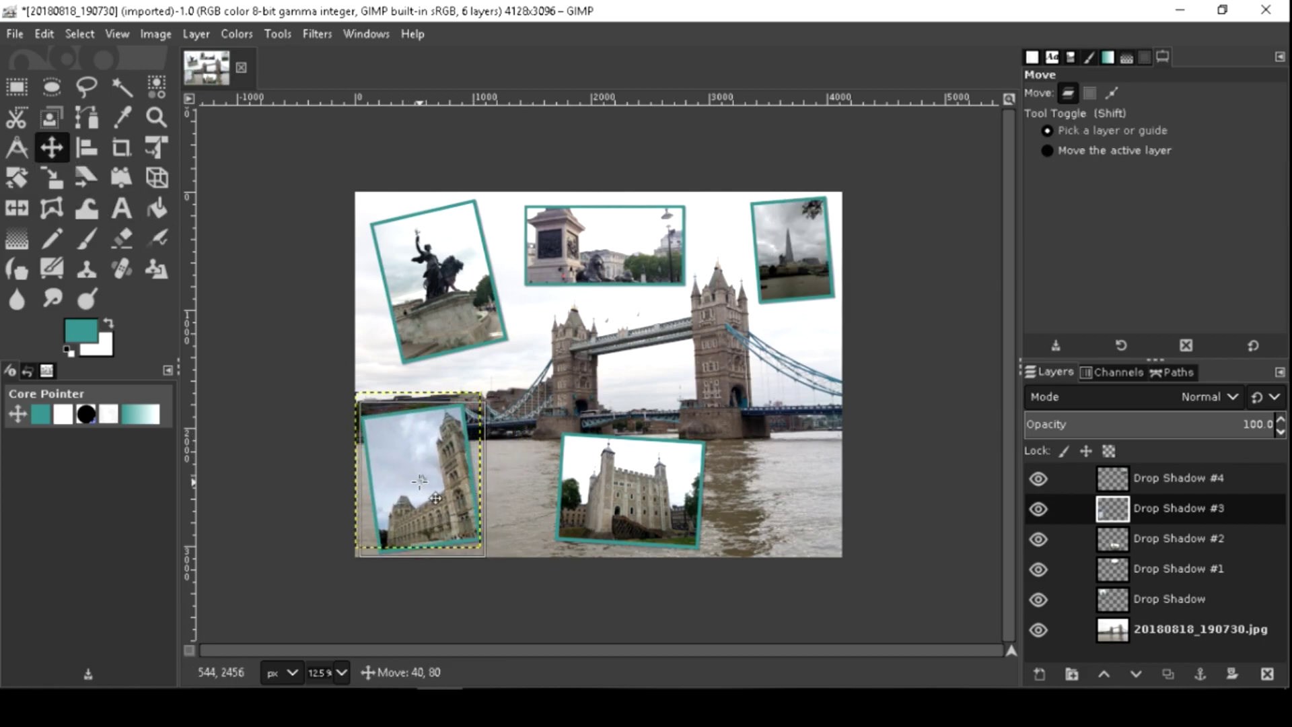
drag(420, 482, 419, 482)
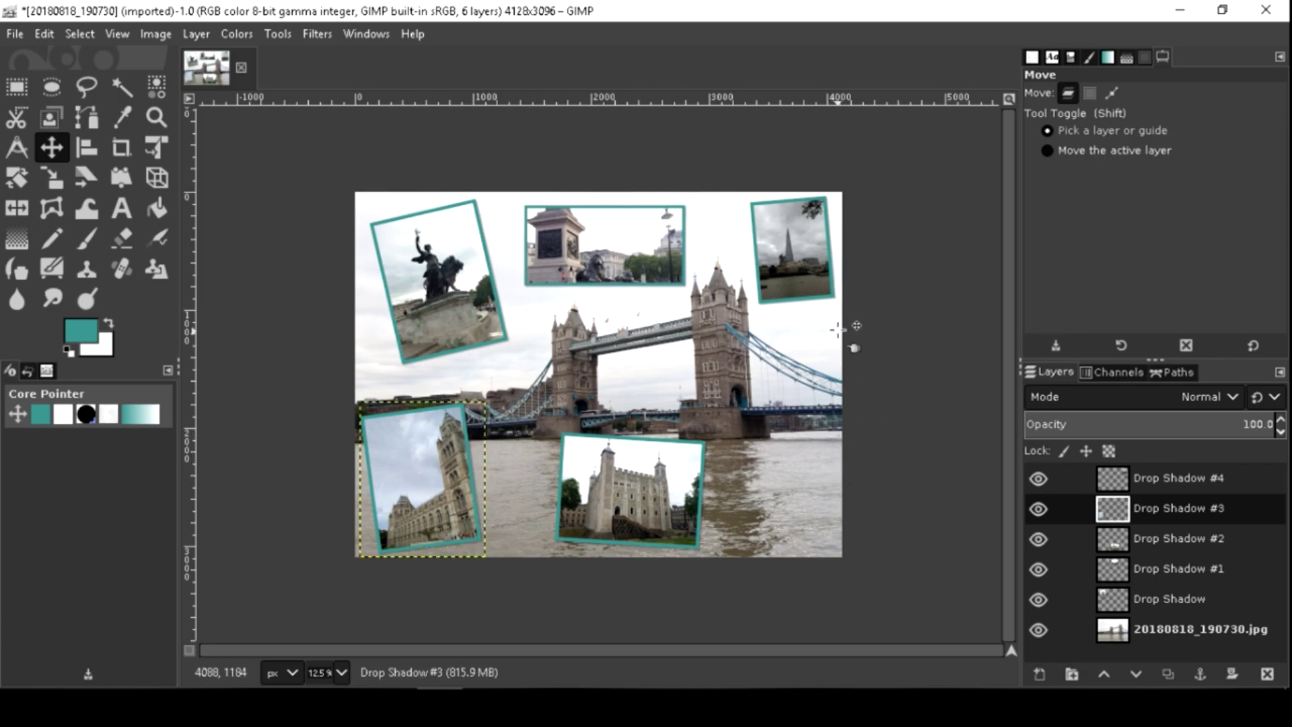
Step: Select the monument layer and fine-tune its position in the sky between the statue and skyscraper photos
click(1144, 539)
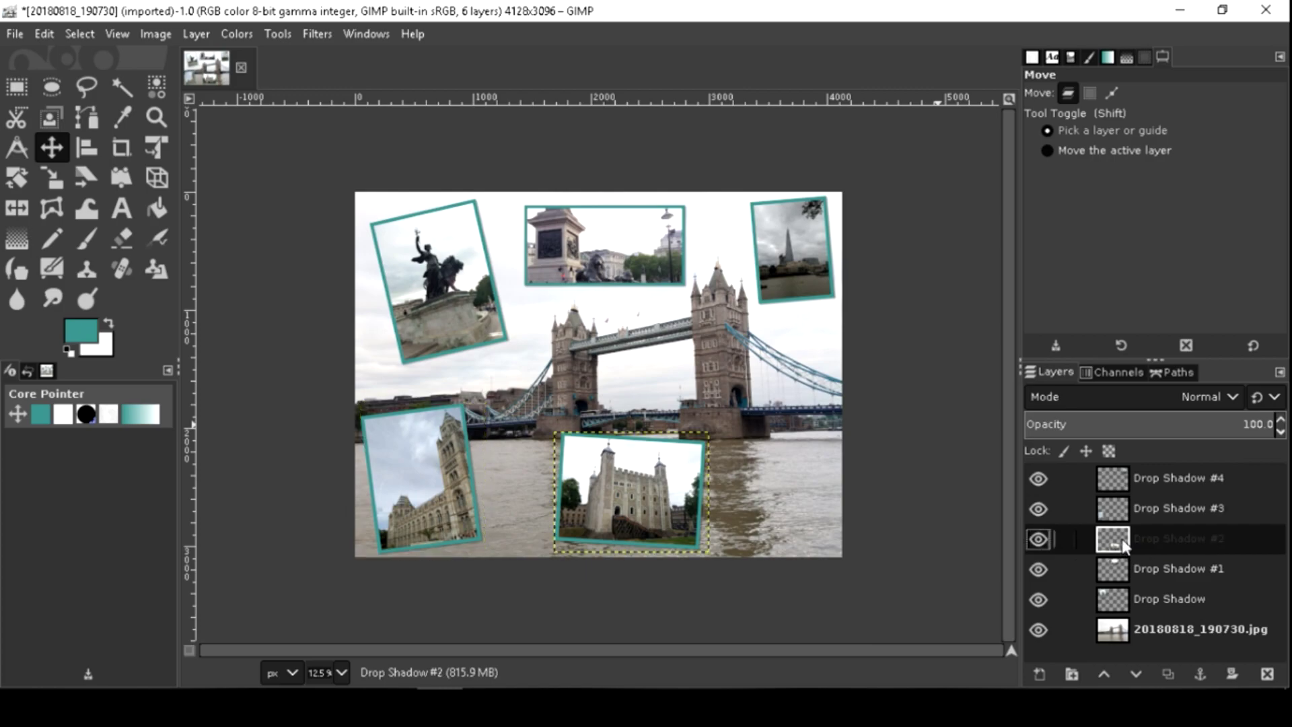
click(1124, 574)
drag(606, 256, 630, 246)
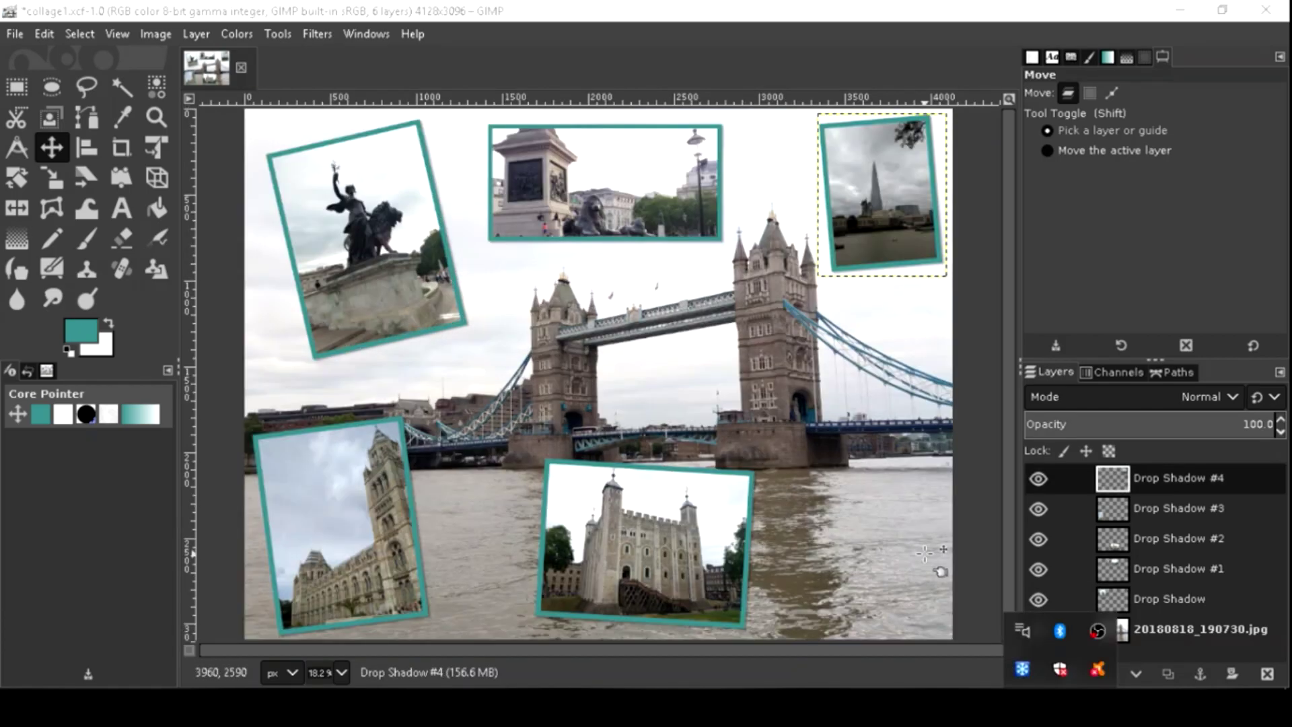
Step: Select the whole background layer 20180818_190730.jpg and stroke its edge with an 80 px solid teal line
click(980, 513)
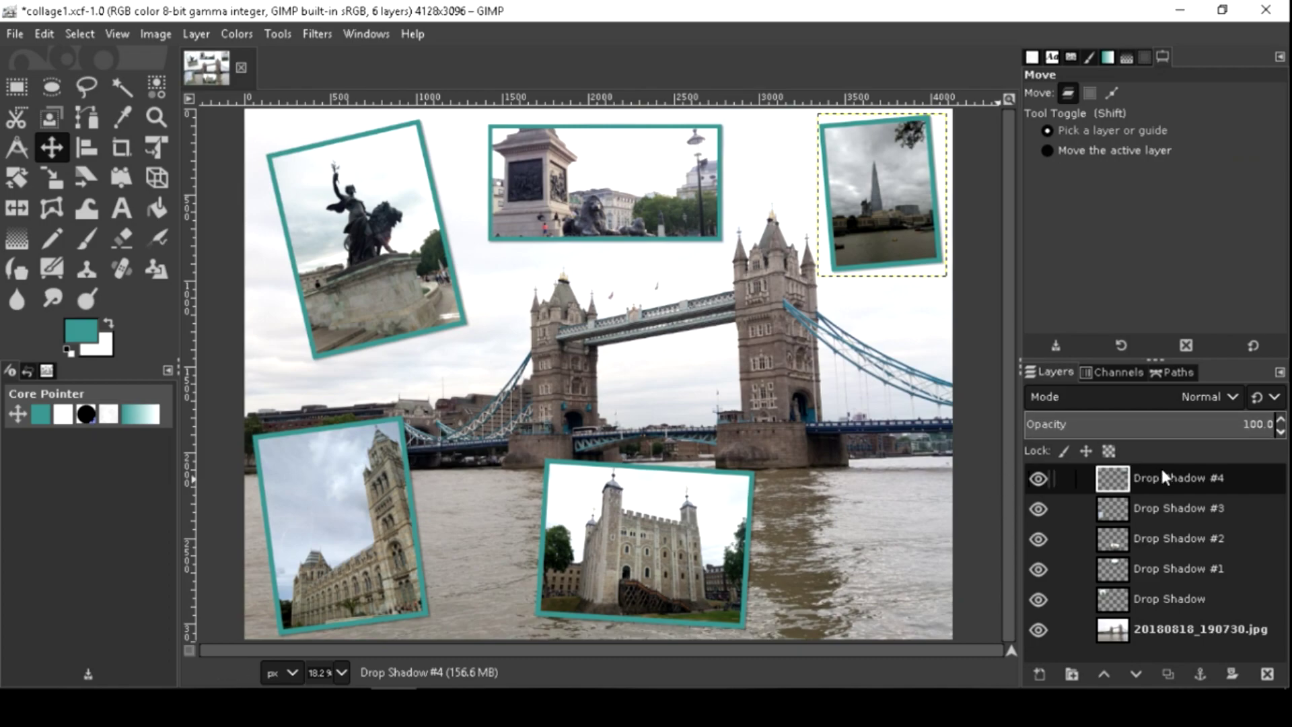
click(1179, 631)
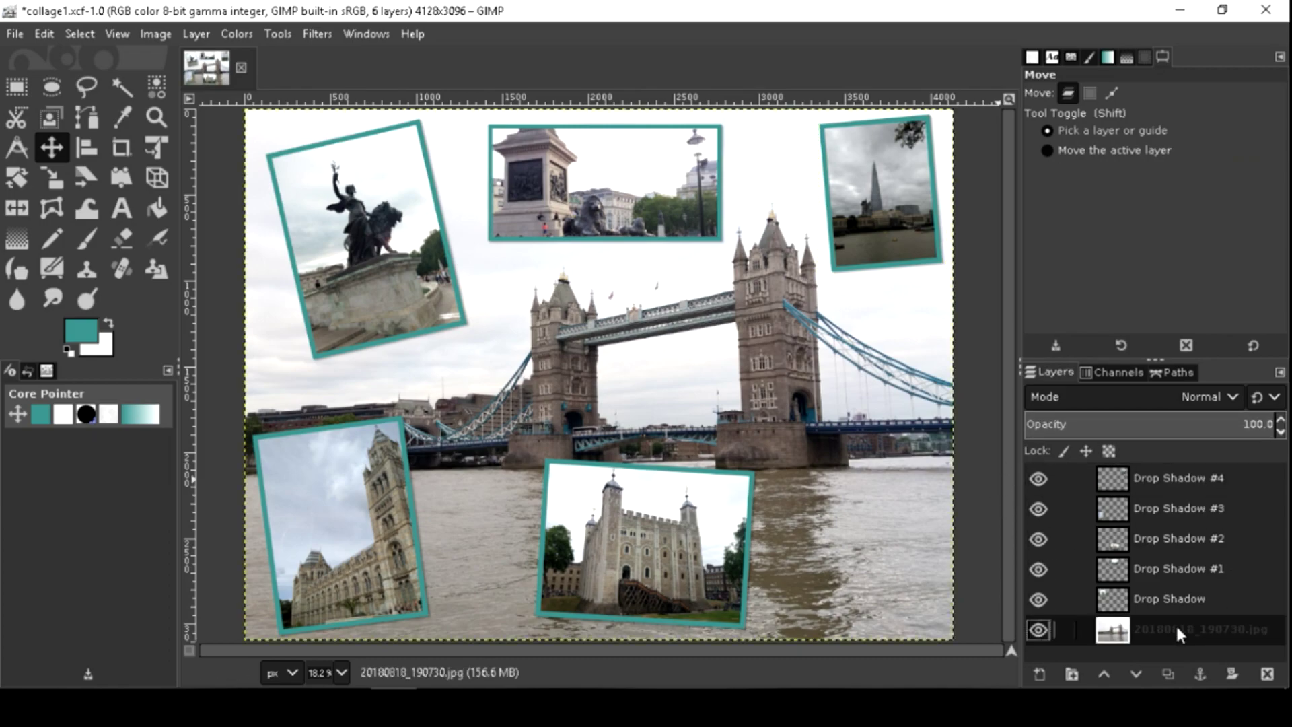
key(ctrl+a)
click(43, 34)
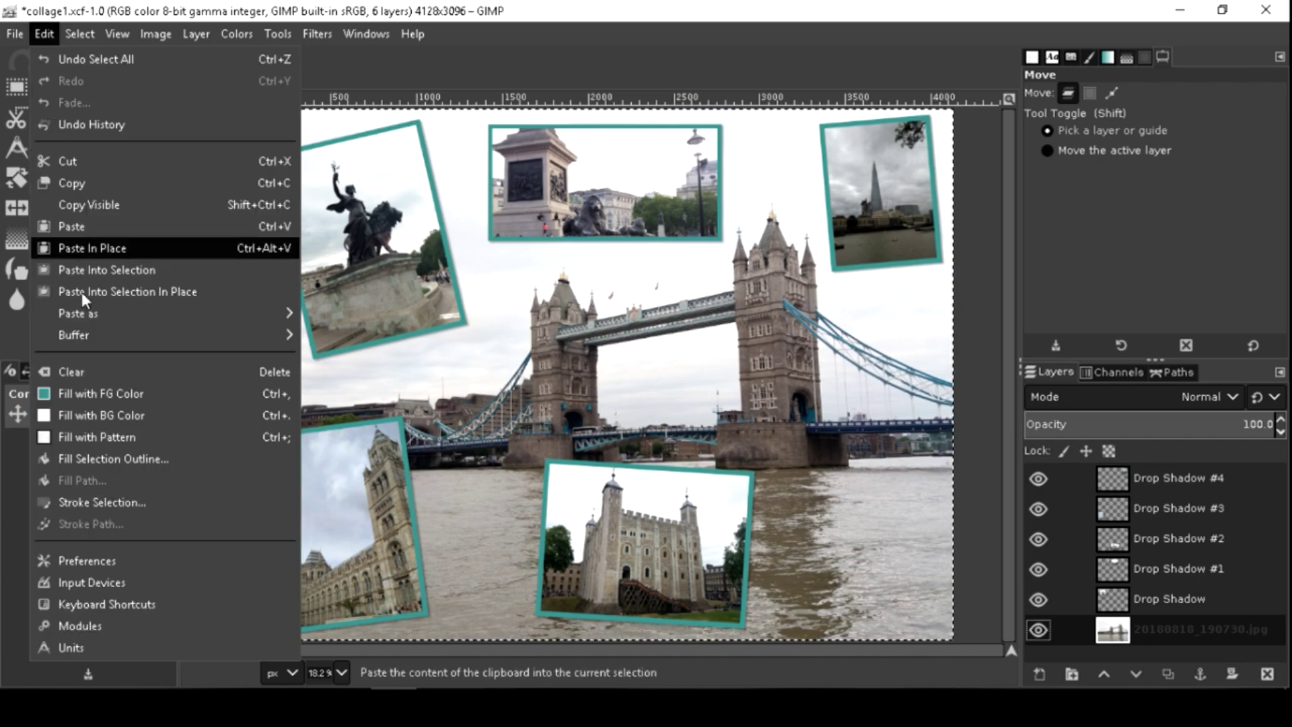
click(120, 503)
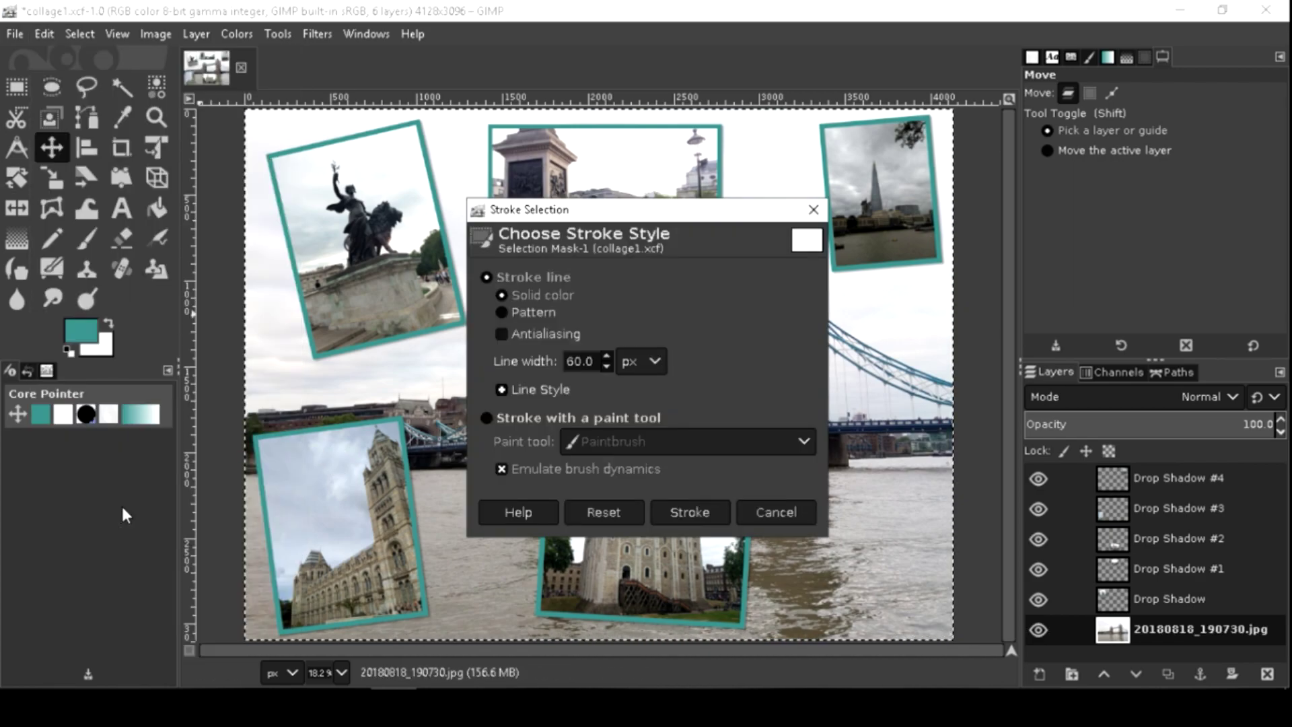
double_click(574, 361)
text(80)
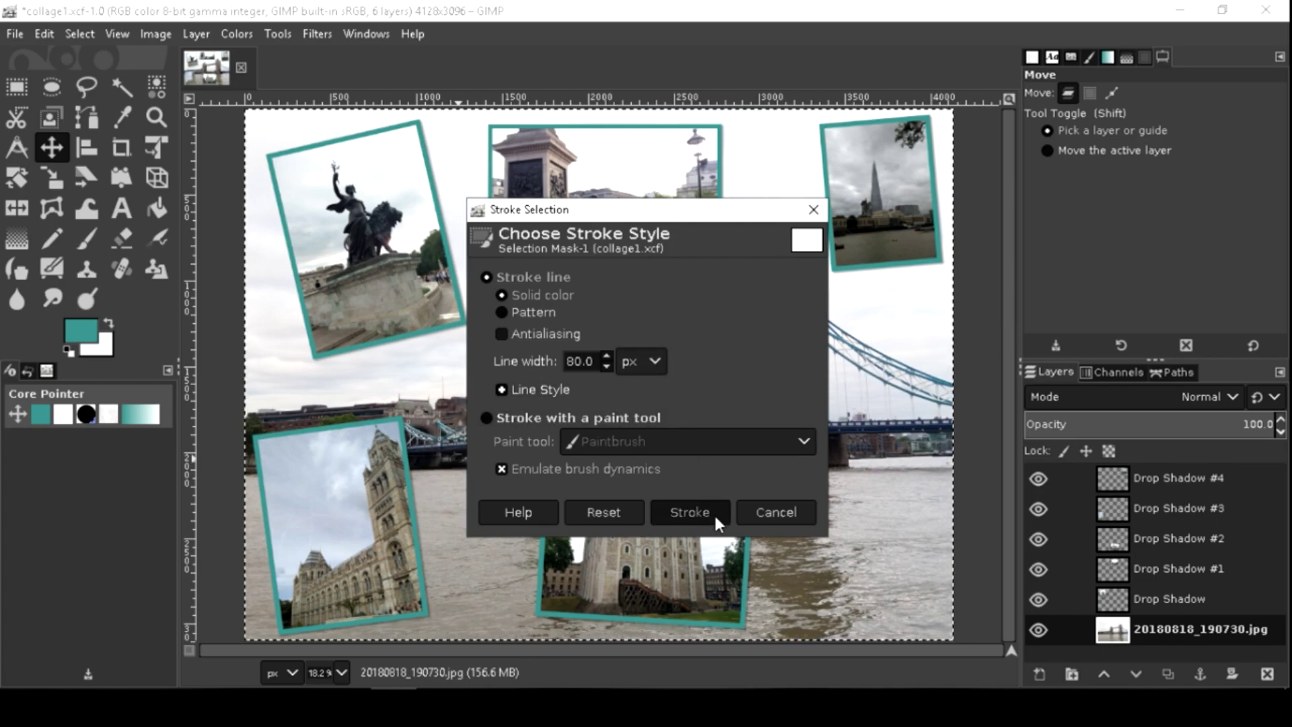
click(715, 515)
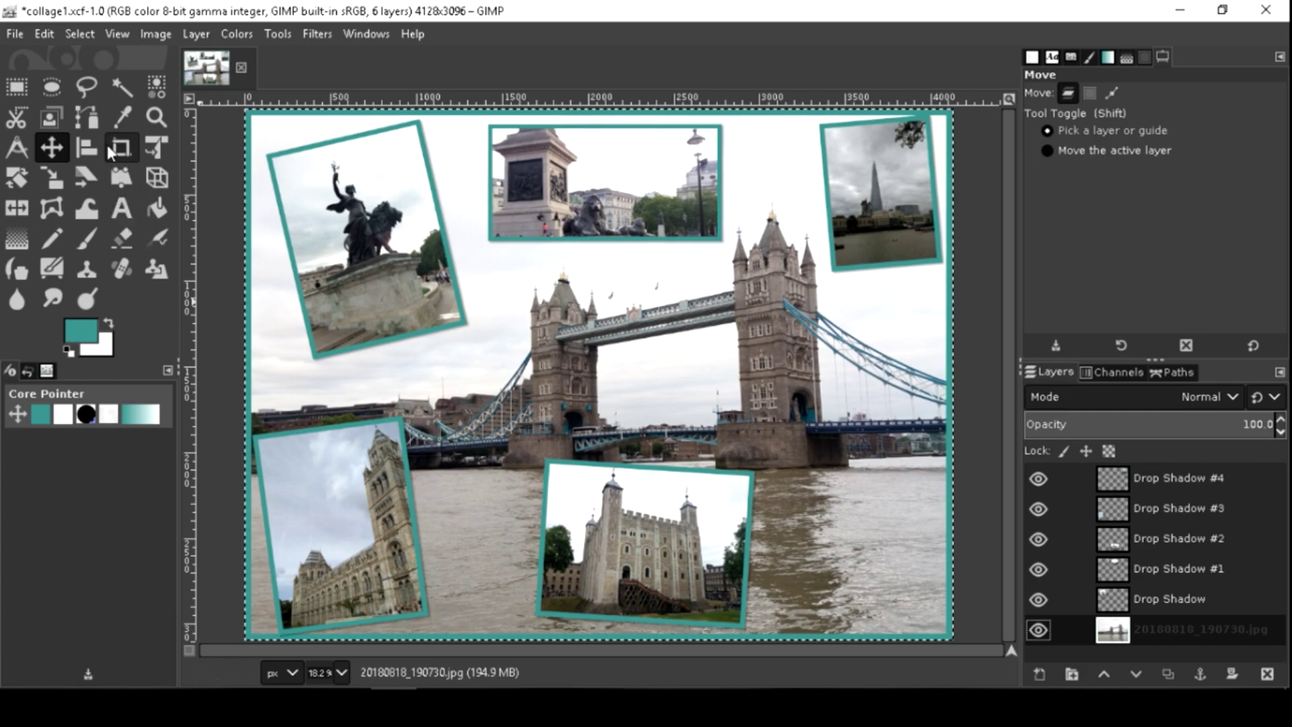
Step: Export the collage as collage1.png into the collage folder with the preset PNG options and compression level 9
click(12, 32)
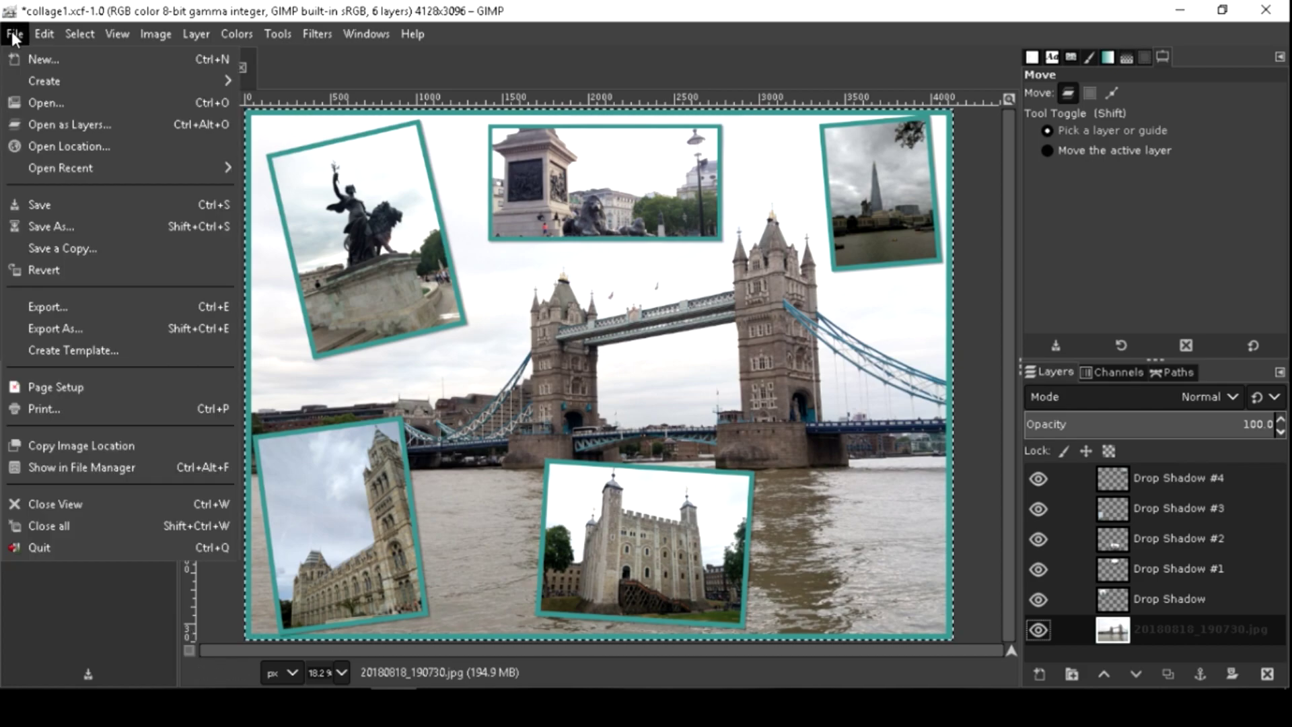
click(109, 331)
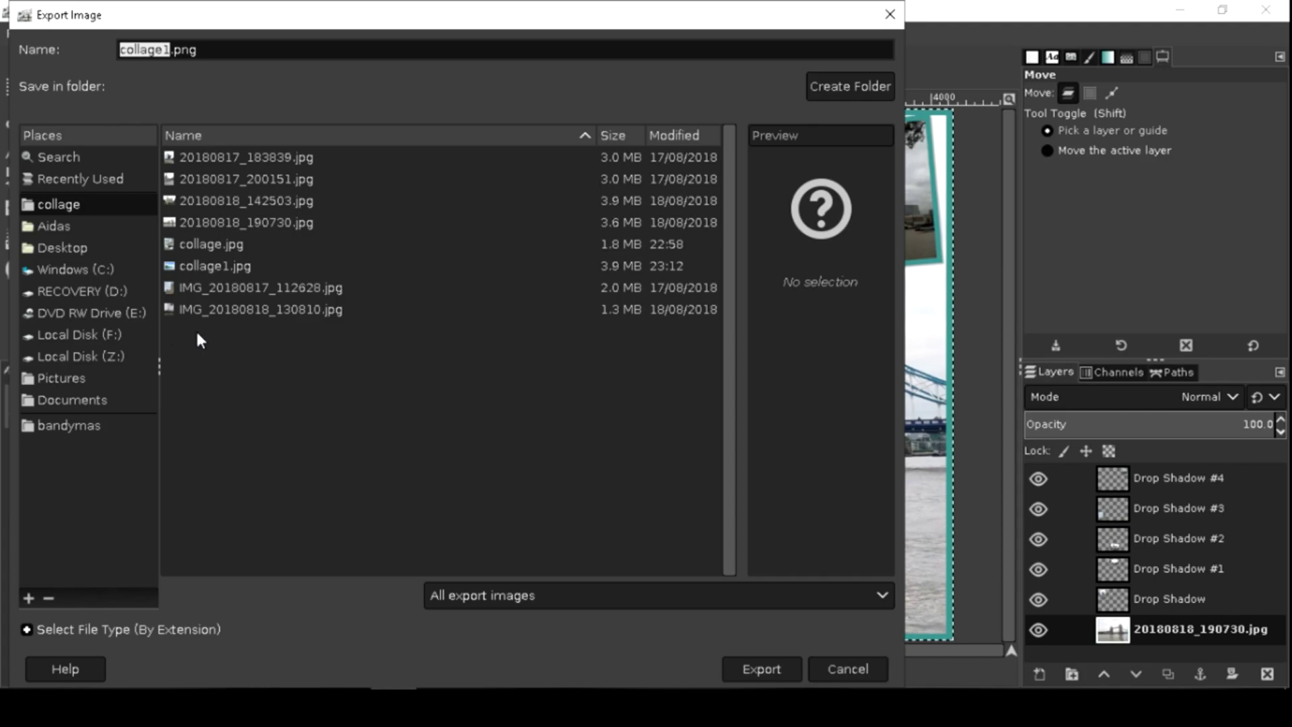
click(786, 672)
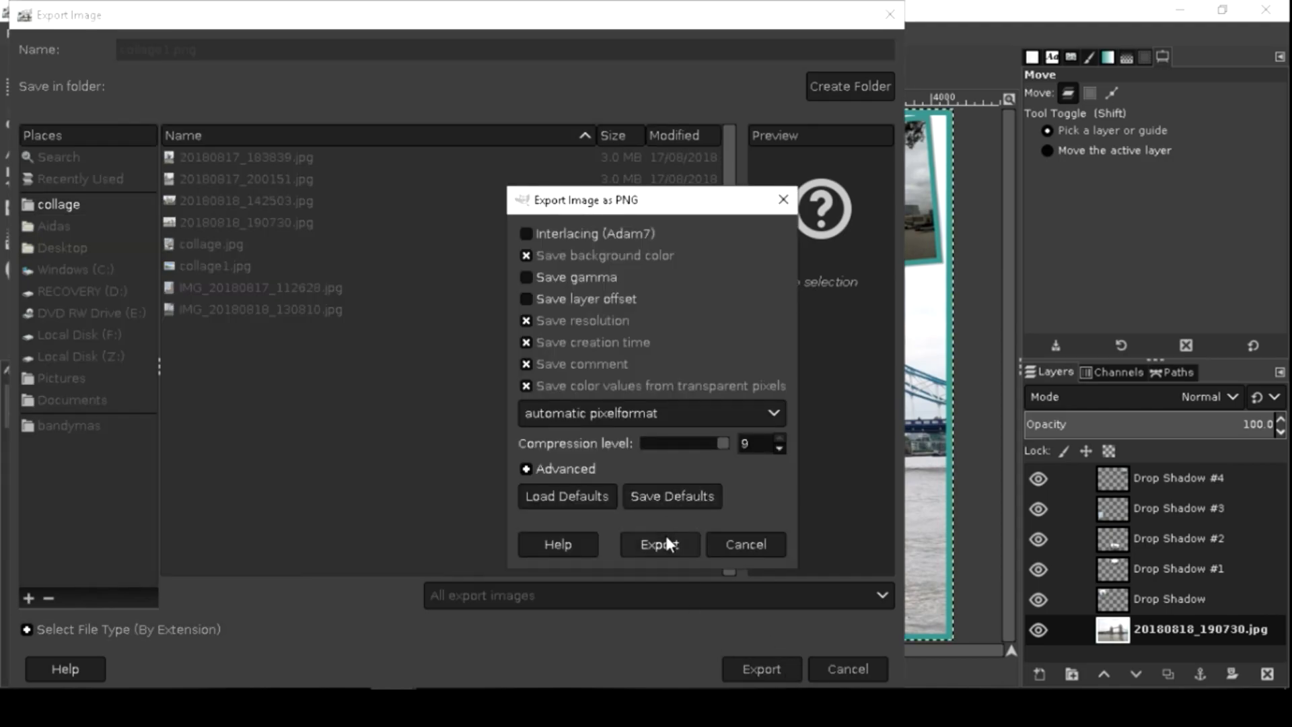
click(662, 545)
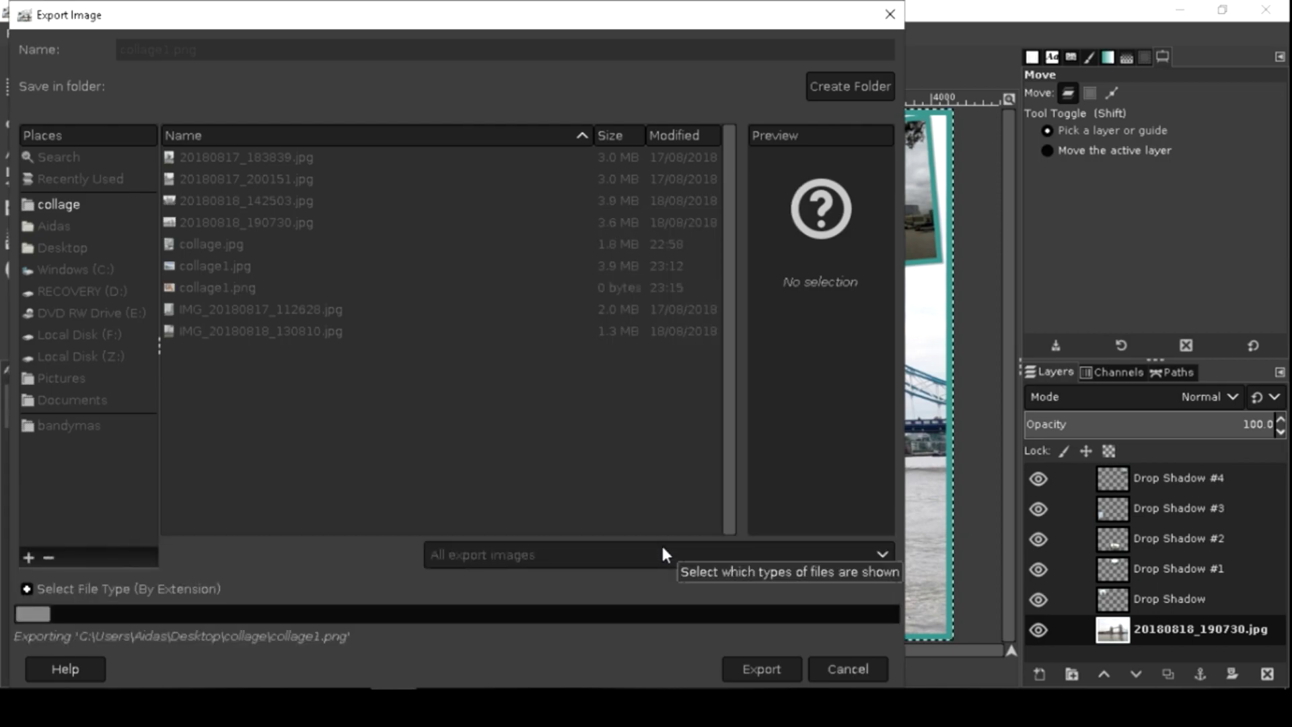